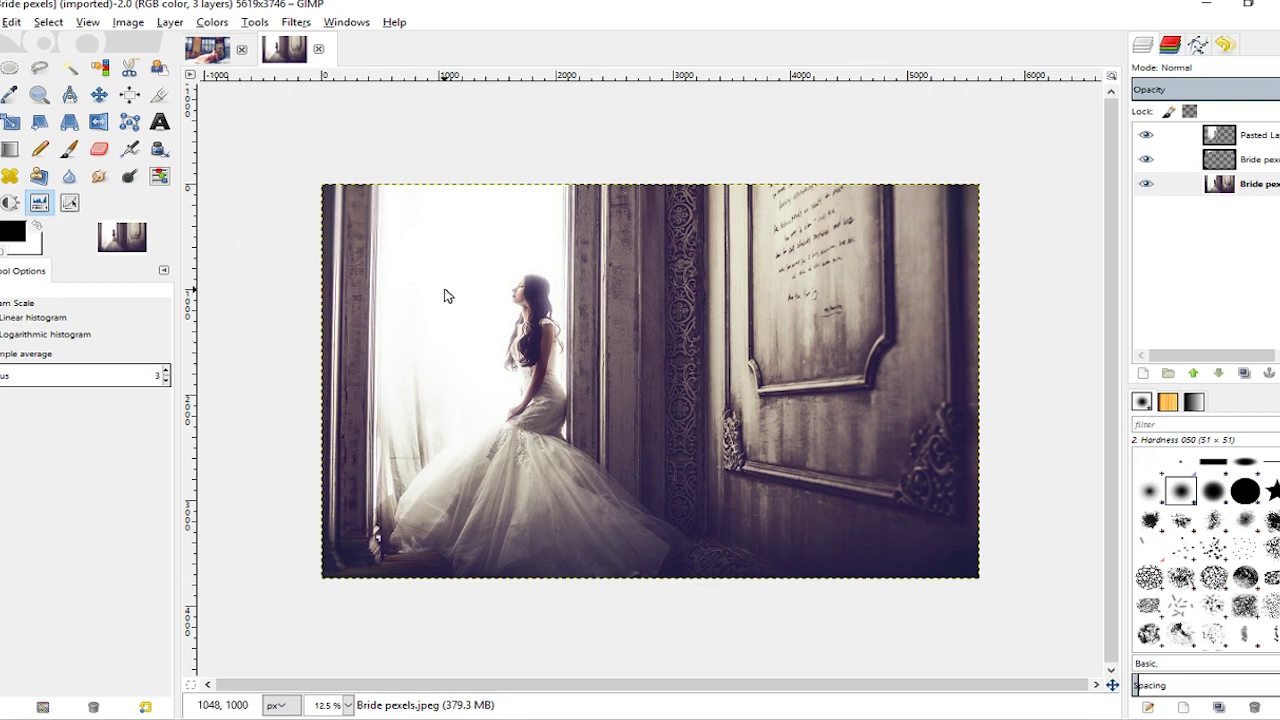
- In the finished dreamy bride project, hide and reshow the glow and white layers to compare
left_click(206, 48)
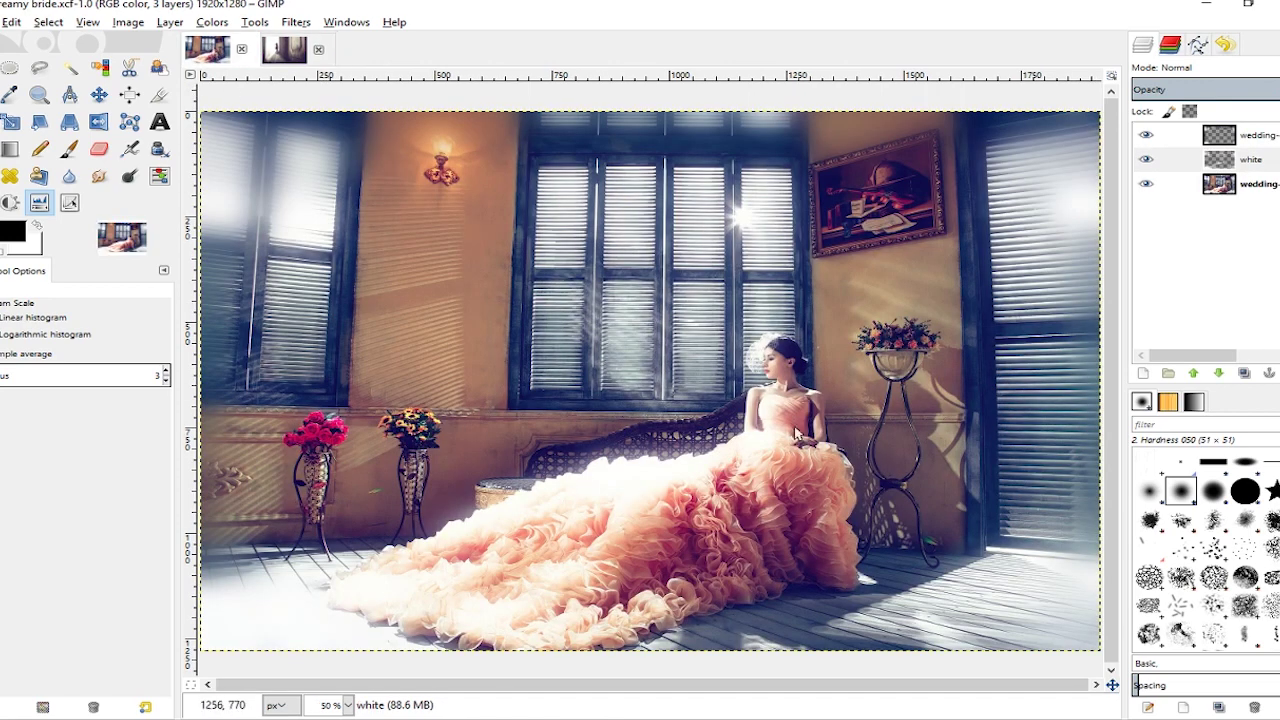
left_click(1148, 162)
left_click(1148, 137)
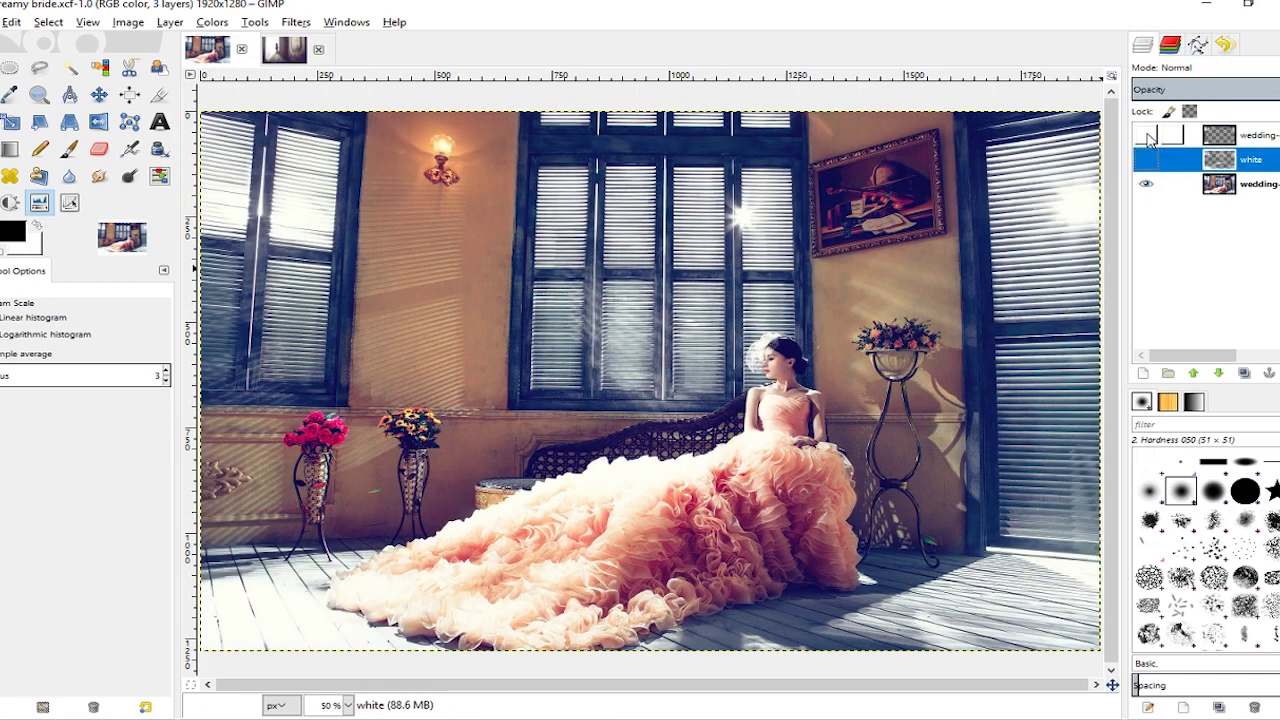
left_click(1147, 137)
left_click(1146, 160)
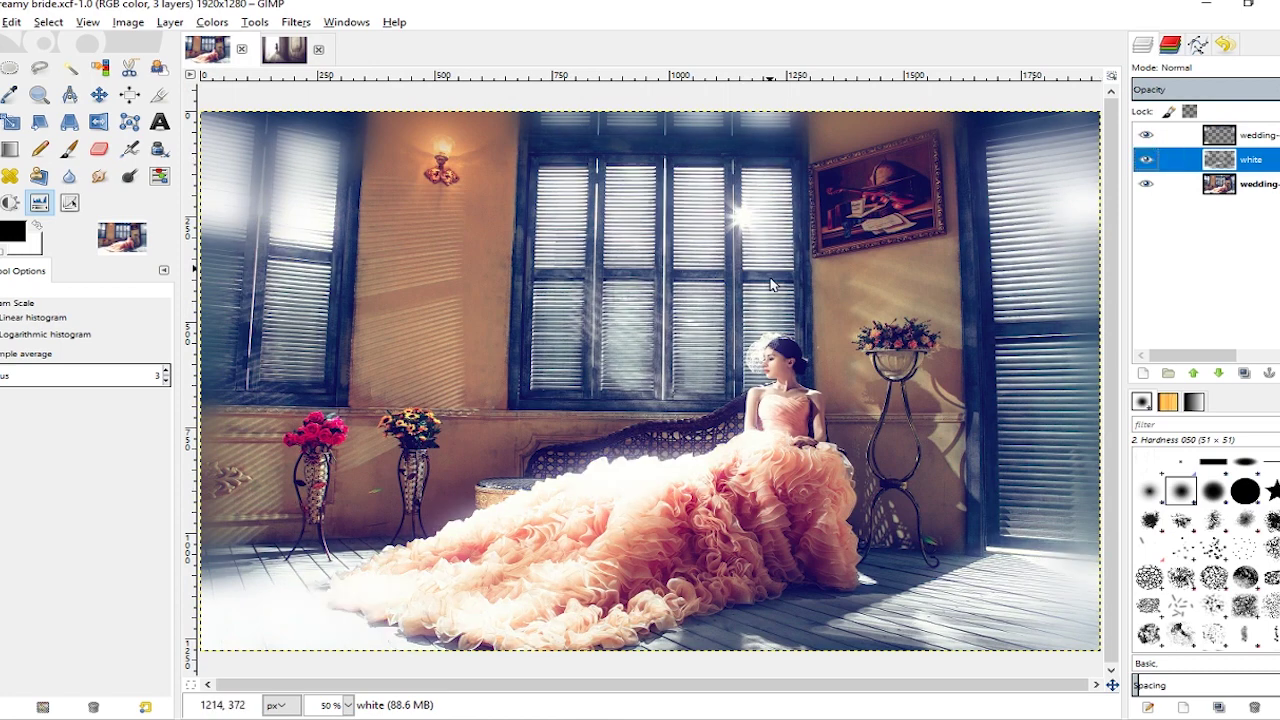
- Make the bride photo's top two layers visible again, then bring up the Udemy course page
left_click(286, 50)
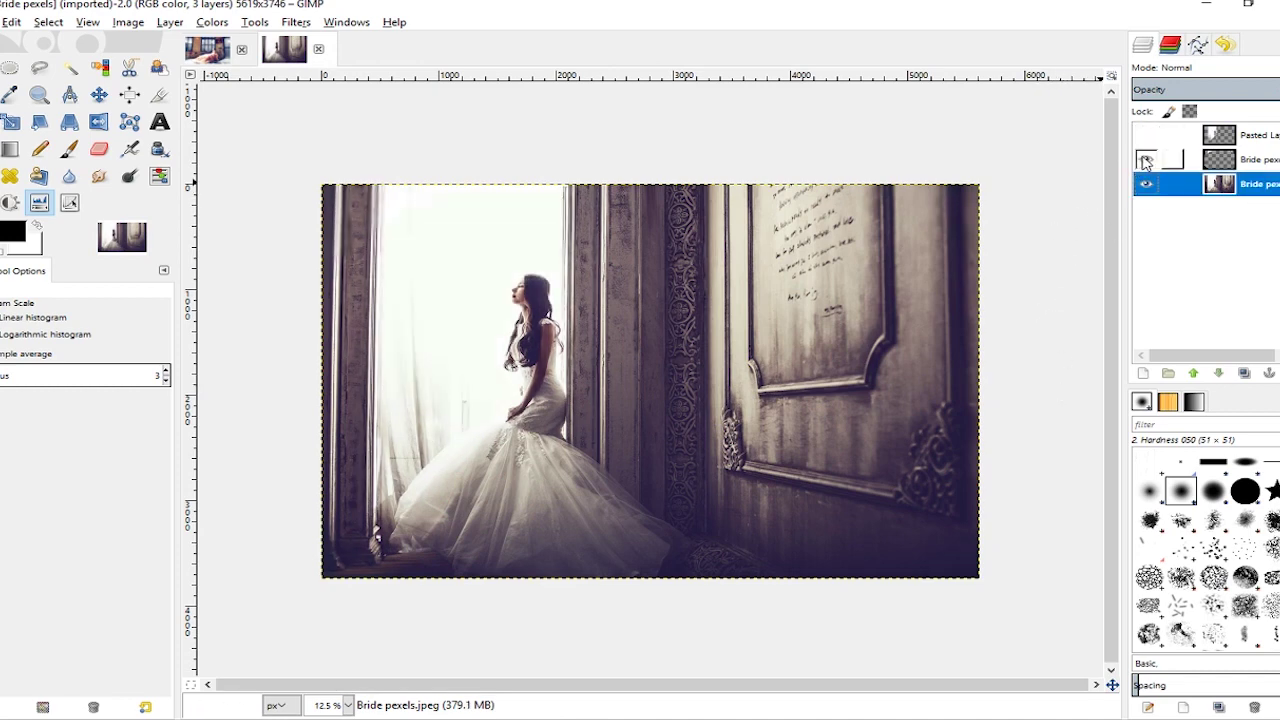
left_click_drag(1146, 160, 1146, 135)
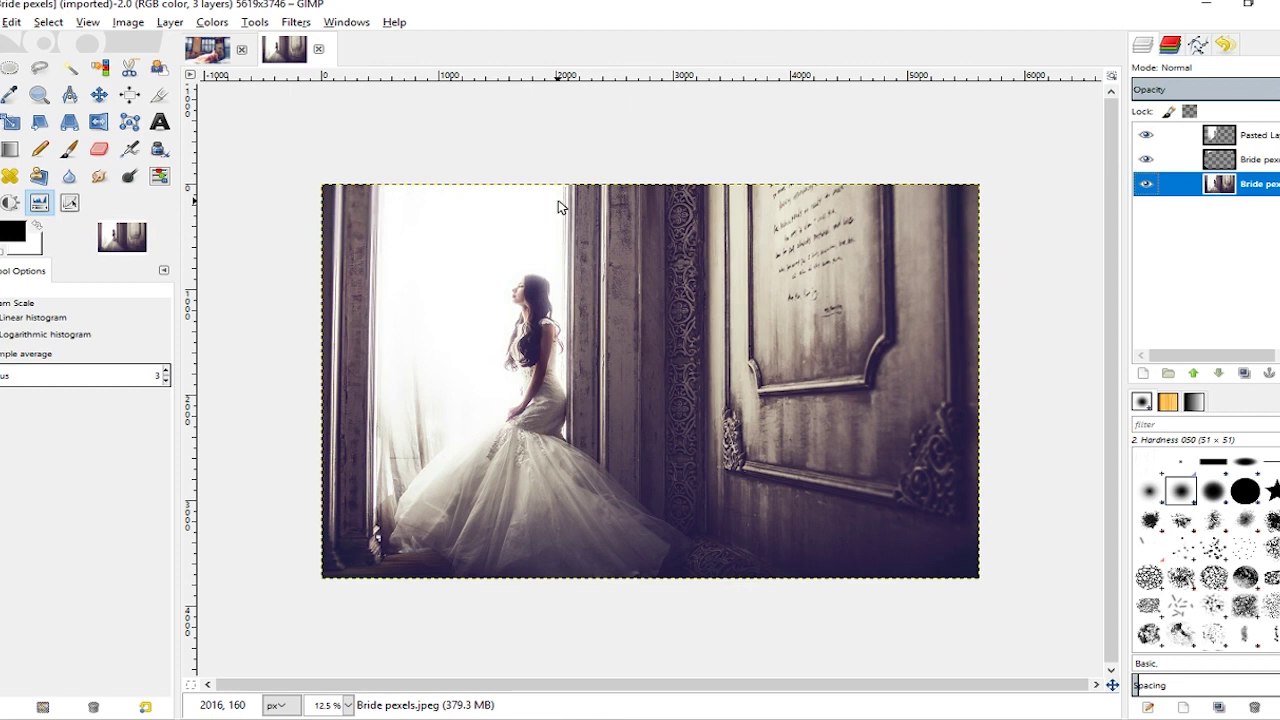
left_click(497, 716)
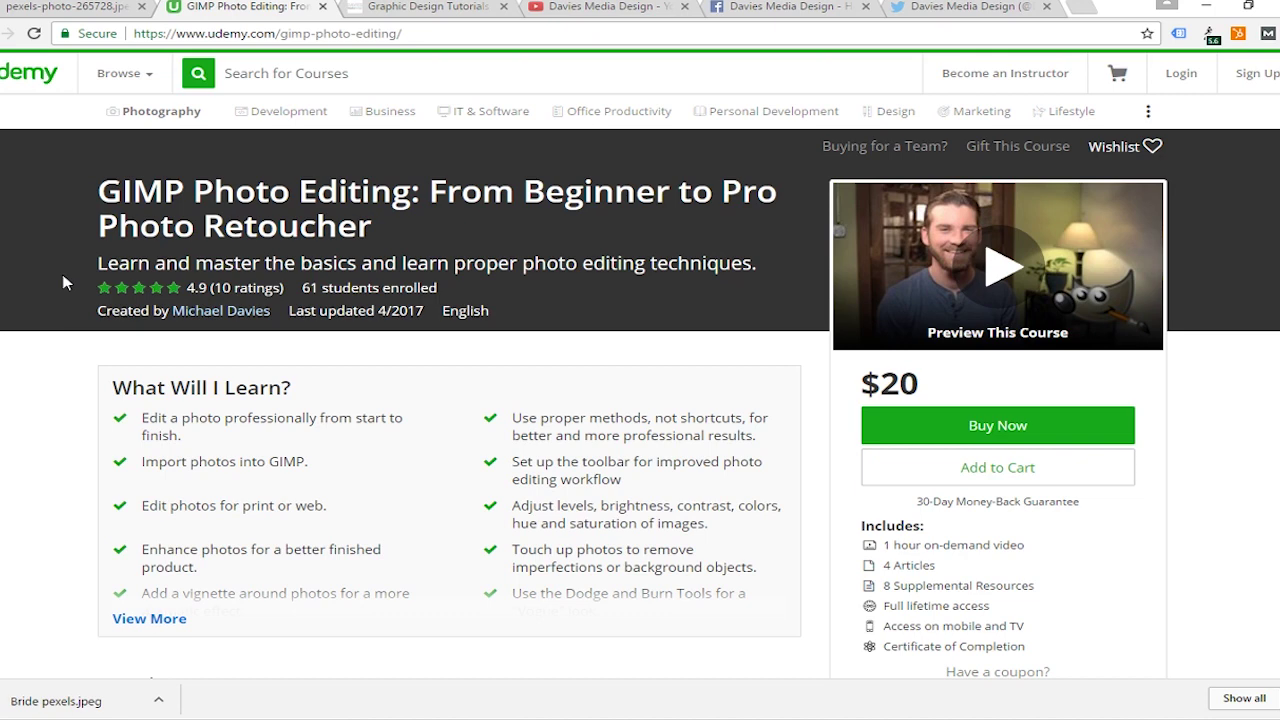
- Browse the Davies Media Design GIMP tutorials page, then move on to its YouTube channel
left_click(425, 8)
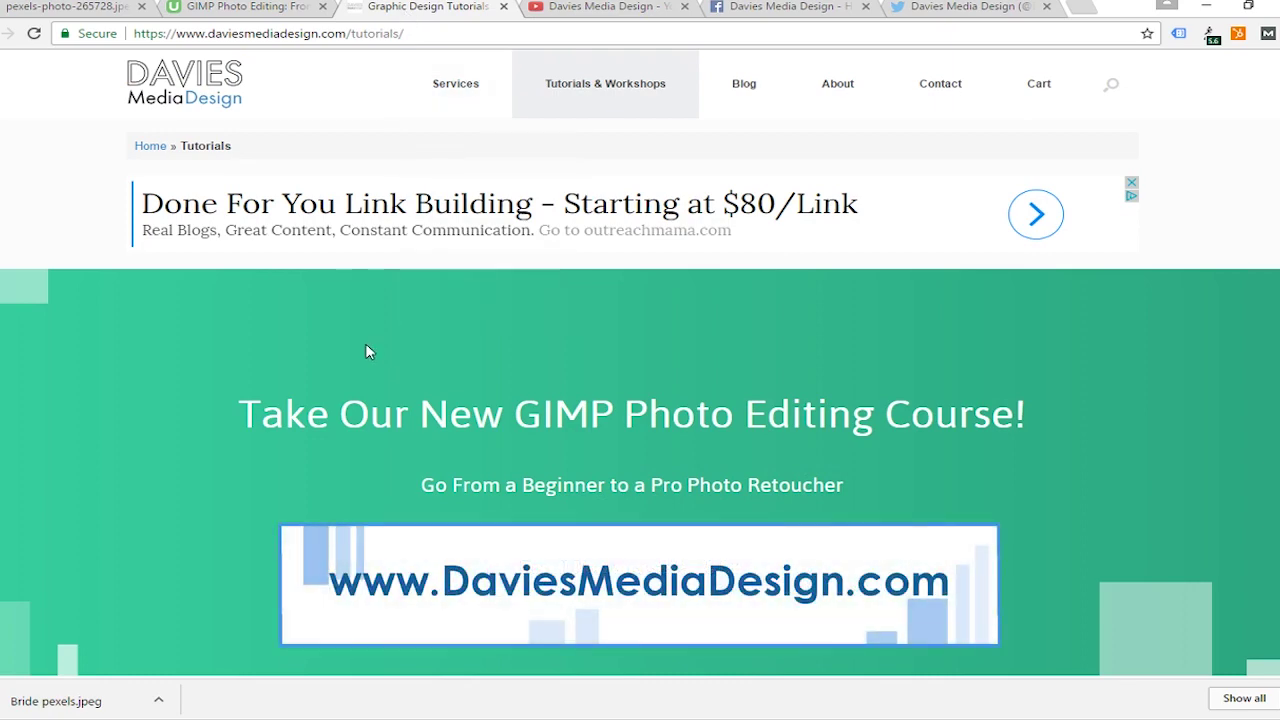
scroll(266, 349, "down", 9)
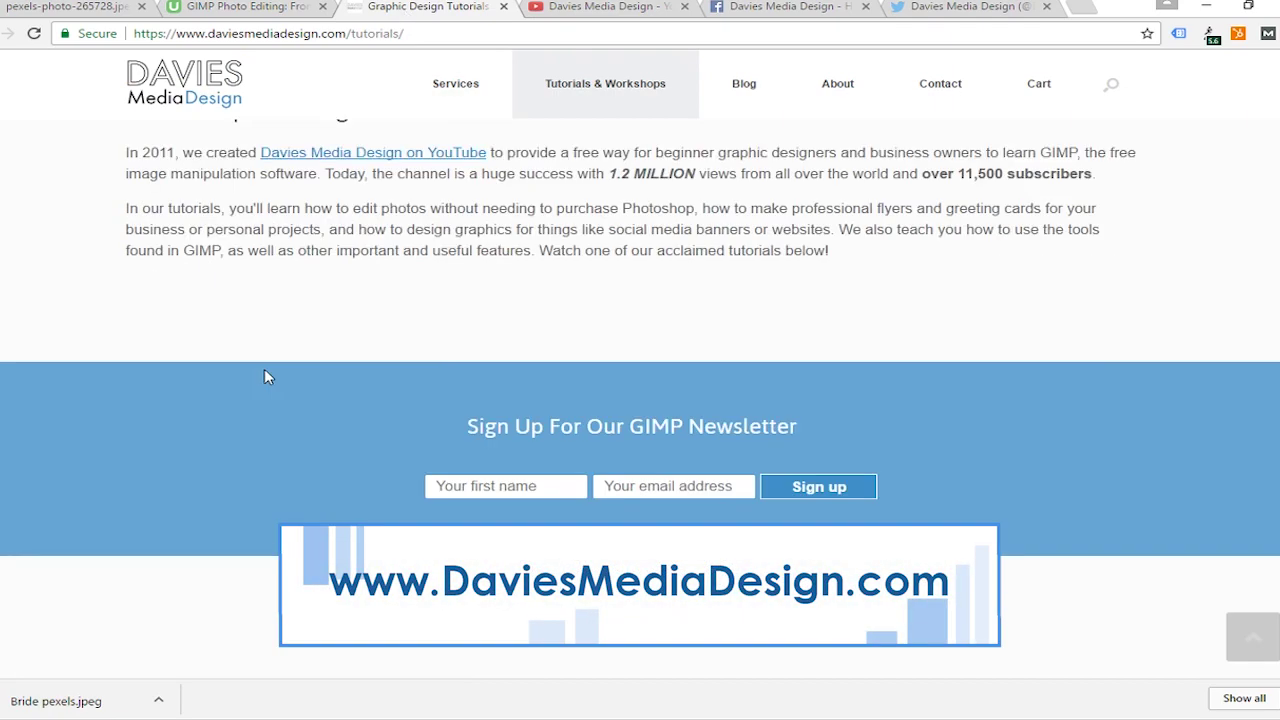
scroll(288, 400, "down", 4)
scroll(414, 366, "up", 2)
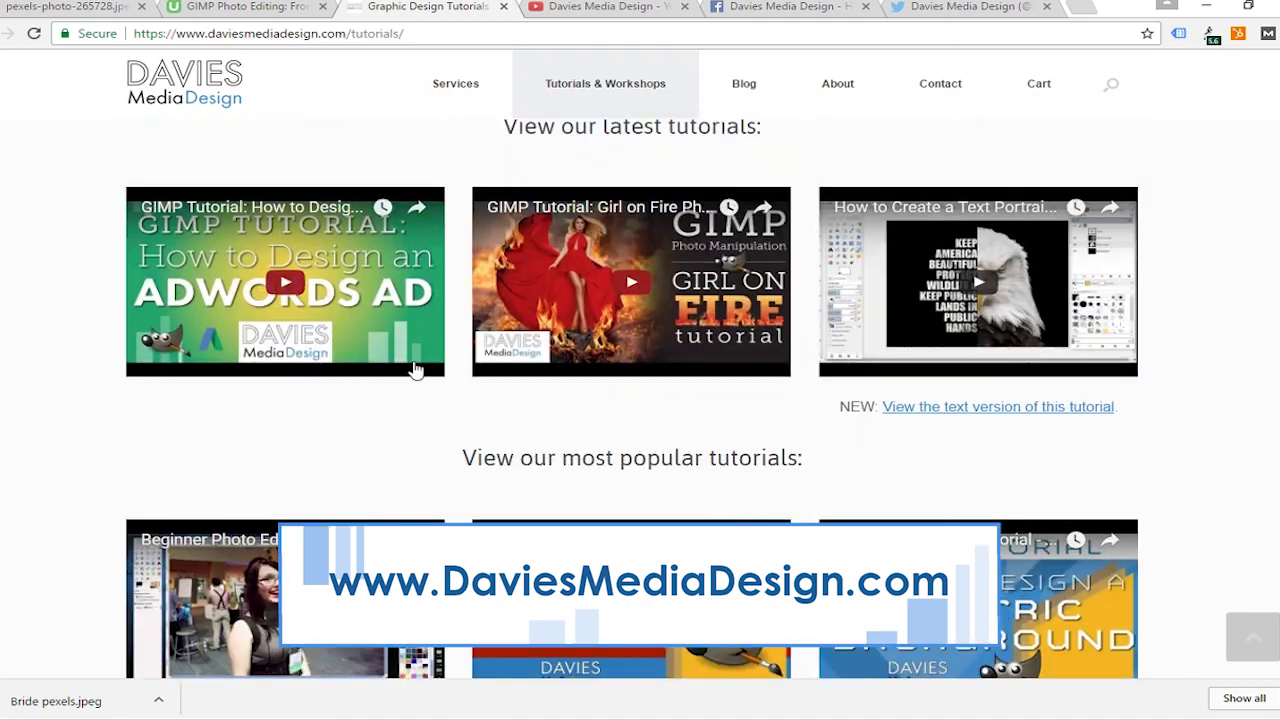
scroll(585, 302, "up", 2)
scroll(837, 346, "down", 8)
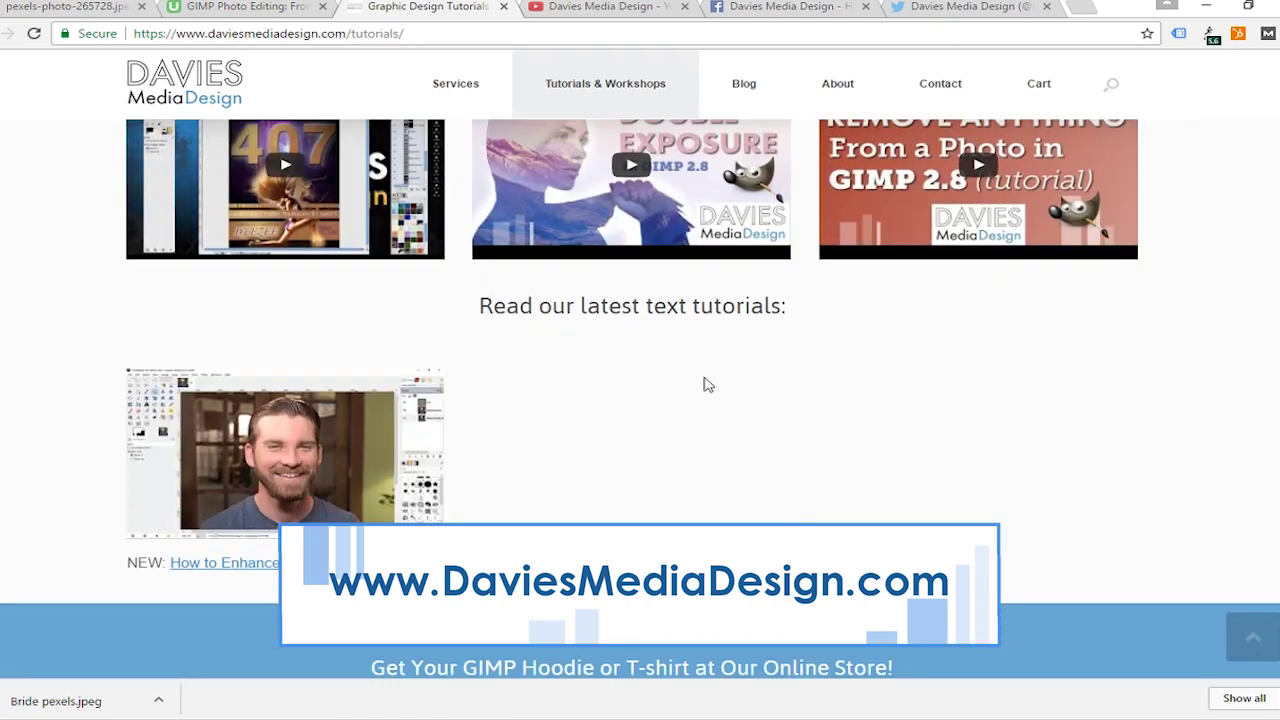
scroll(623, 486, "up", 10)
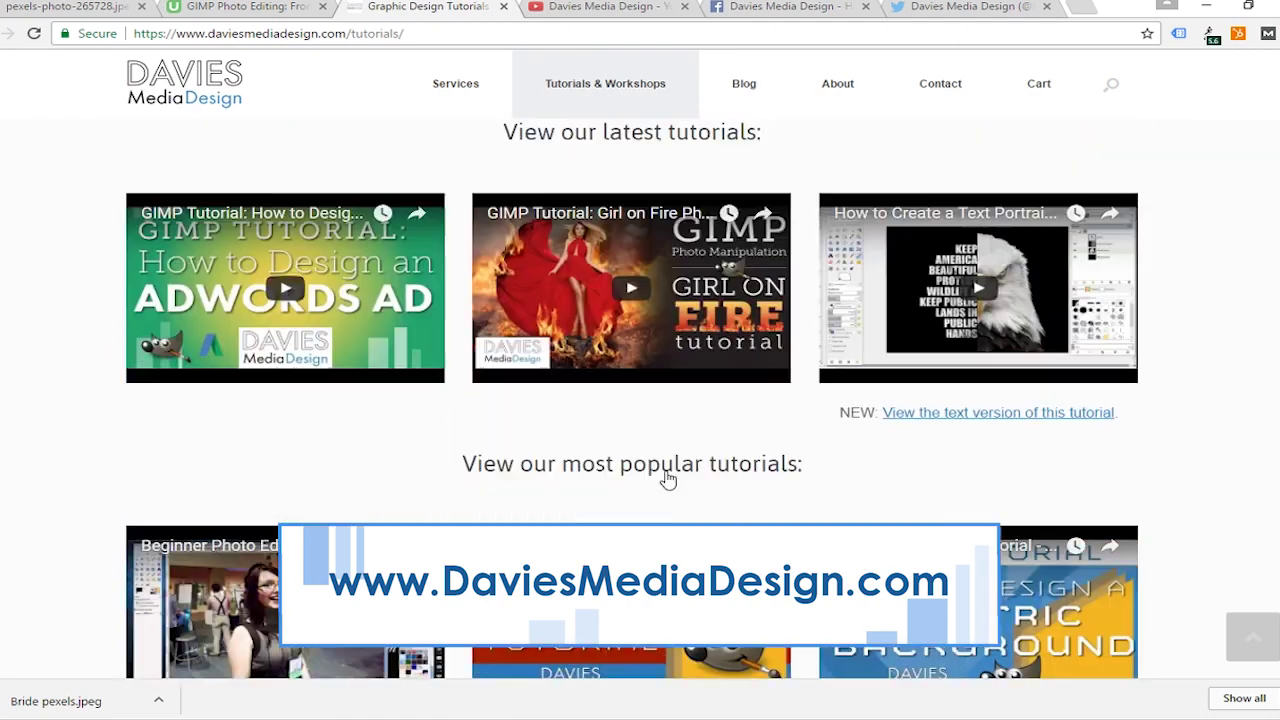
scroll(670, 478, "up", 1)
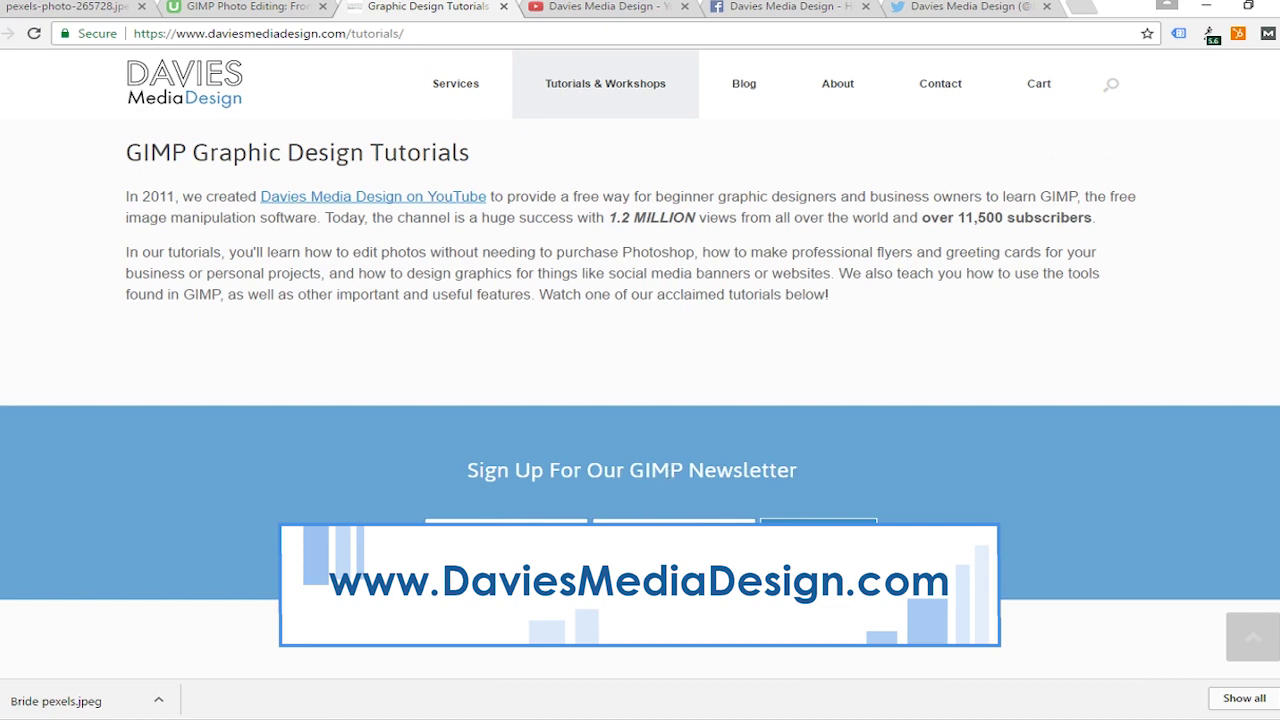
left_click(632, 6)
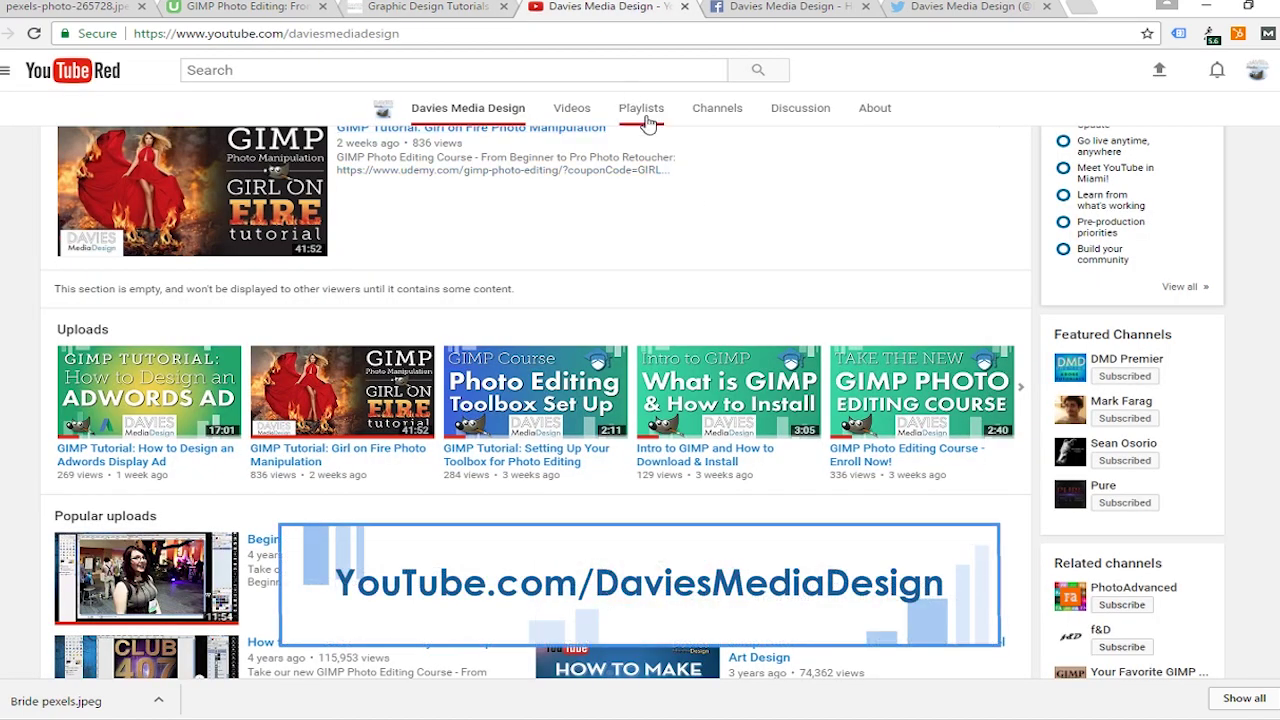
- View the channel's YouTube, Facebook and Twitter pages, then minimize Chrome to reveal GIMP
scroll(822, 246, "up", 3)
scroll(825, 246, "up", 1)
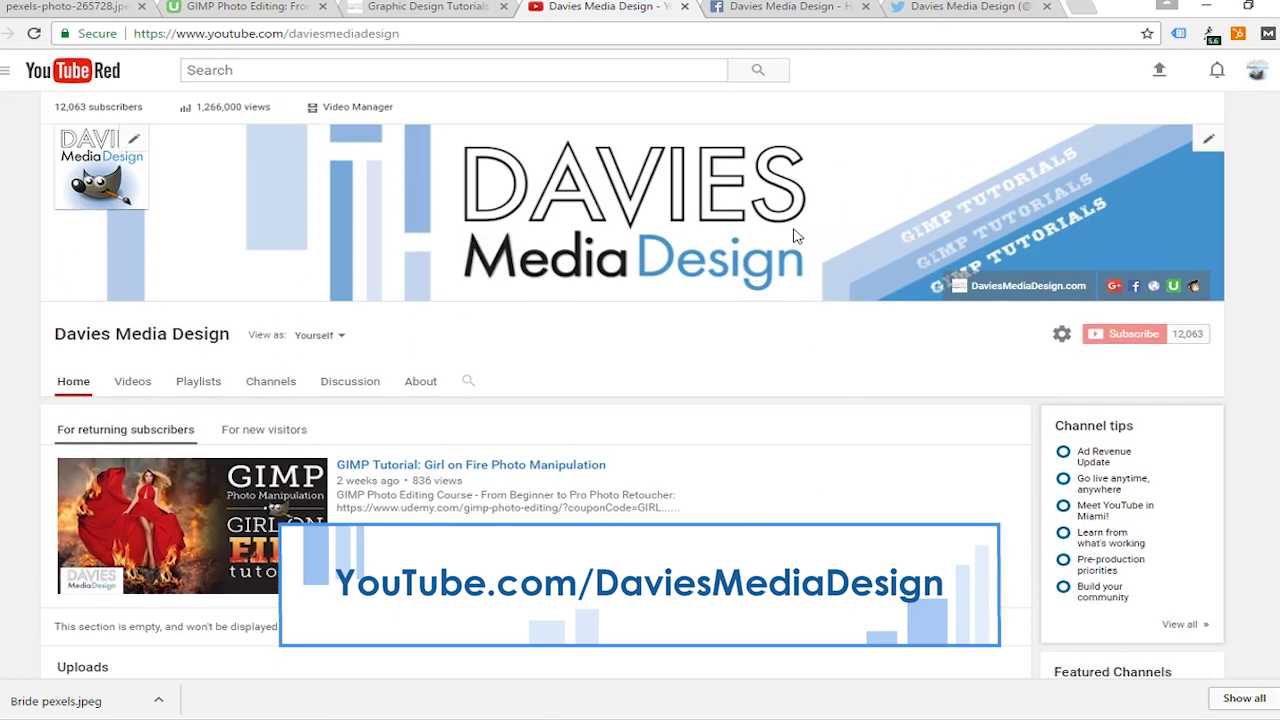
left_click(810, 7)
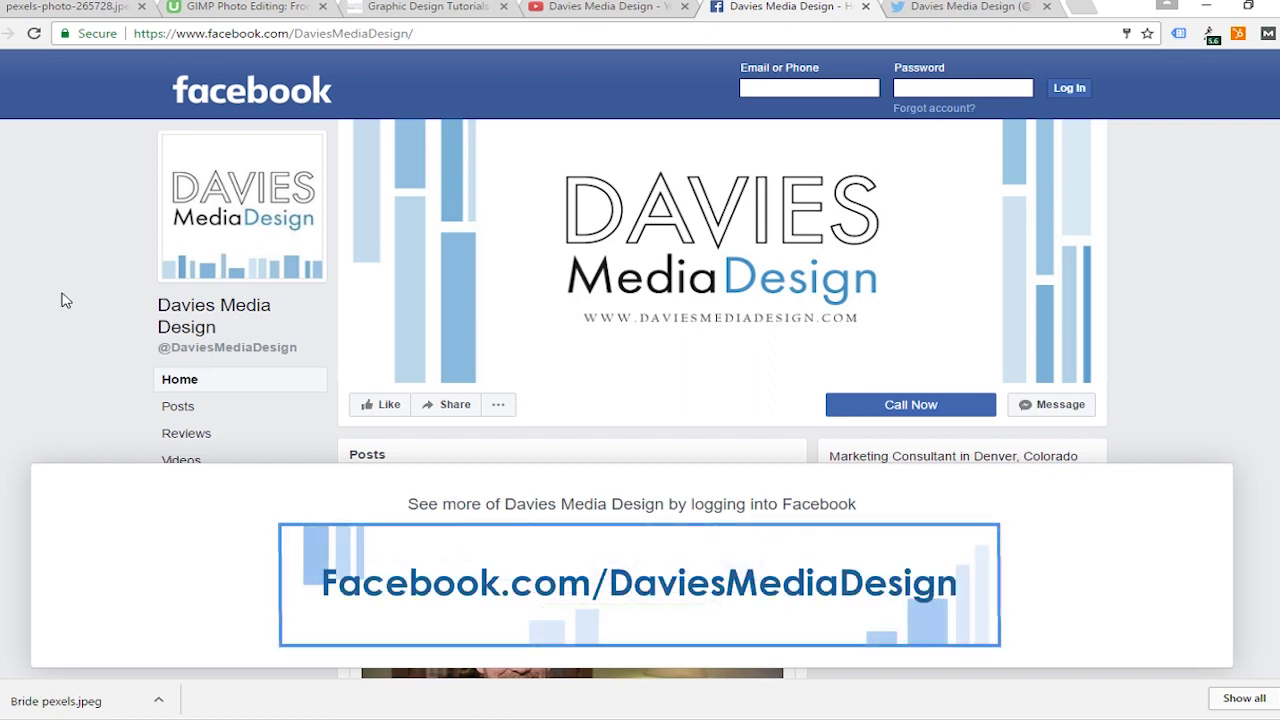
left_click(1000, 7)
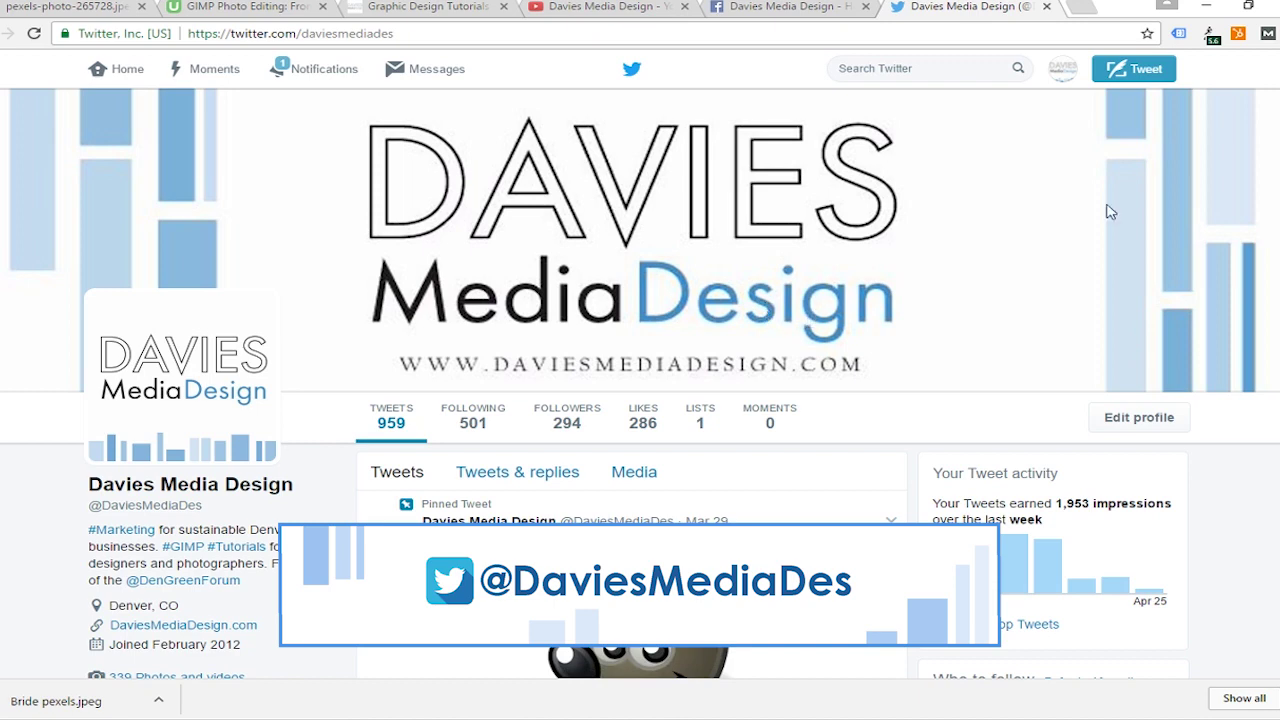
left_click(1206, 6)
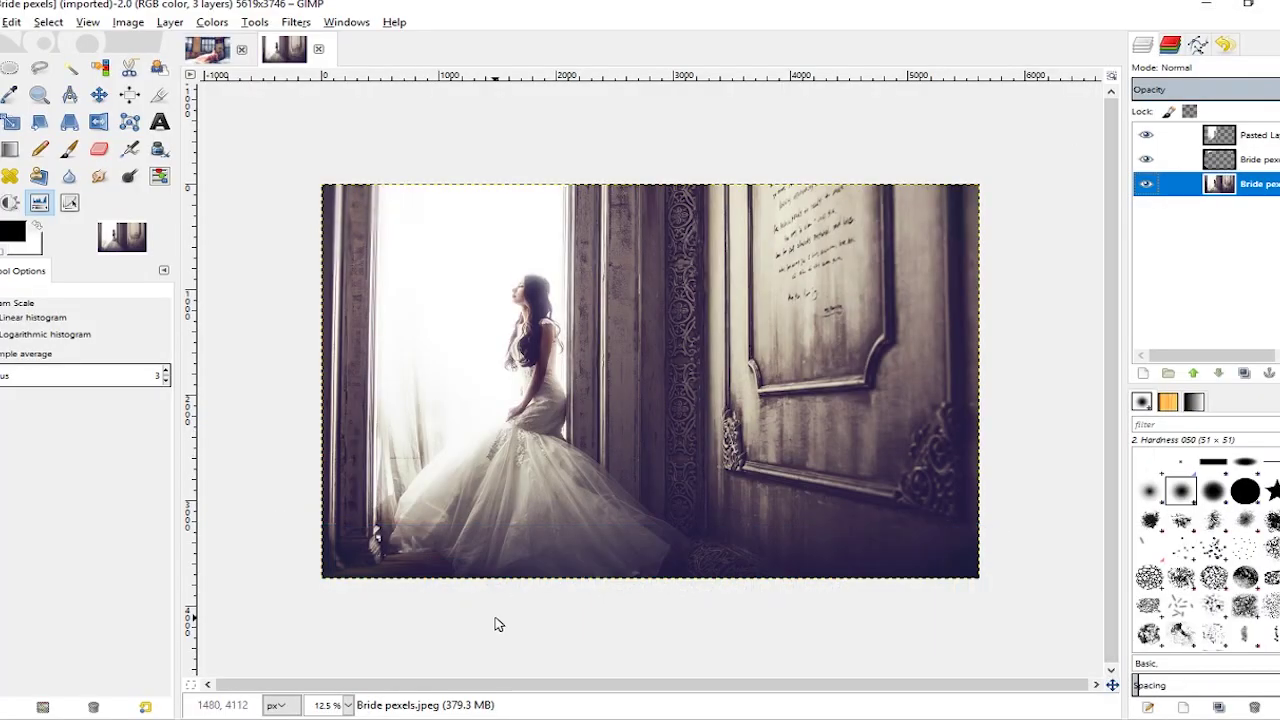
key("alt+Tab")
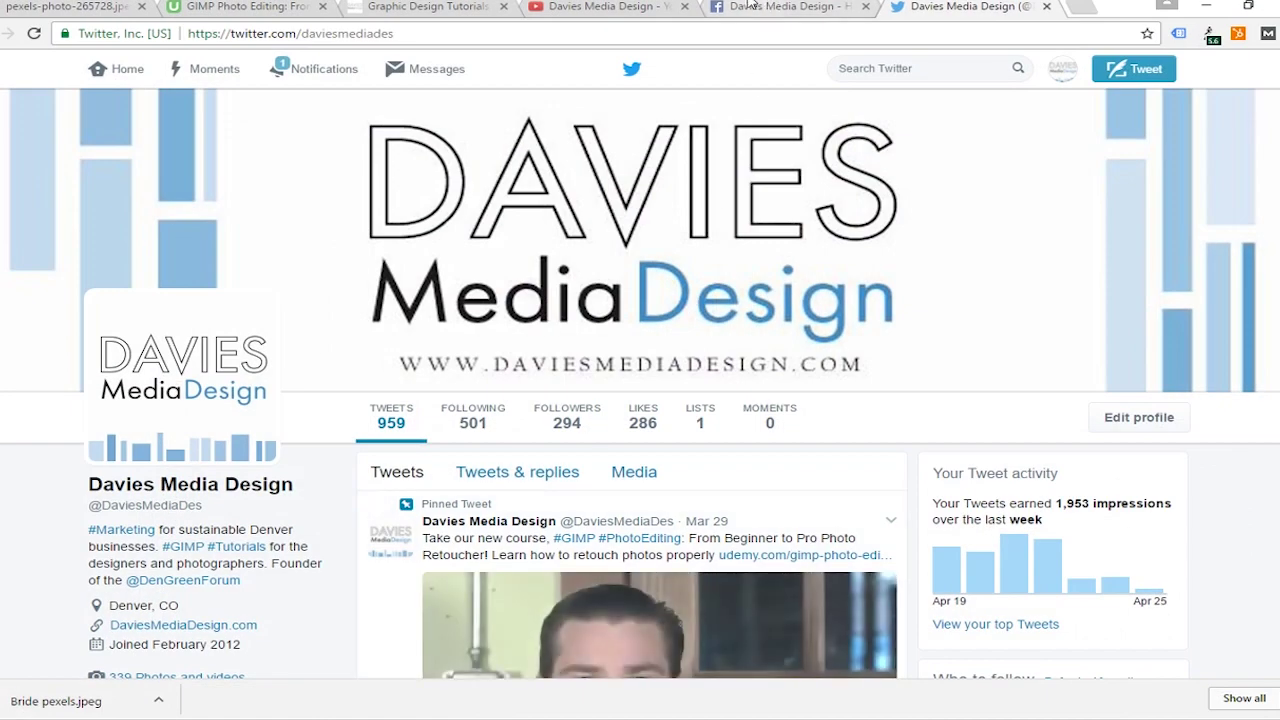
key("ctrl+1")
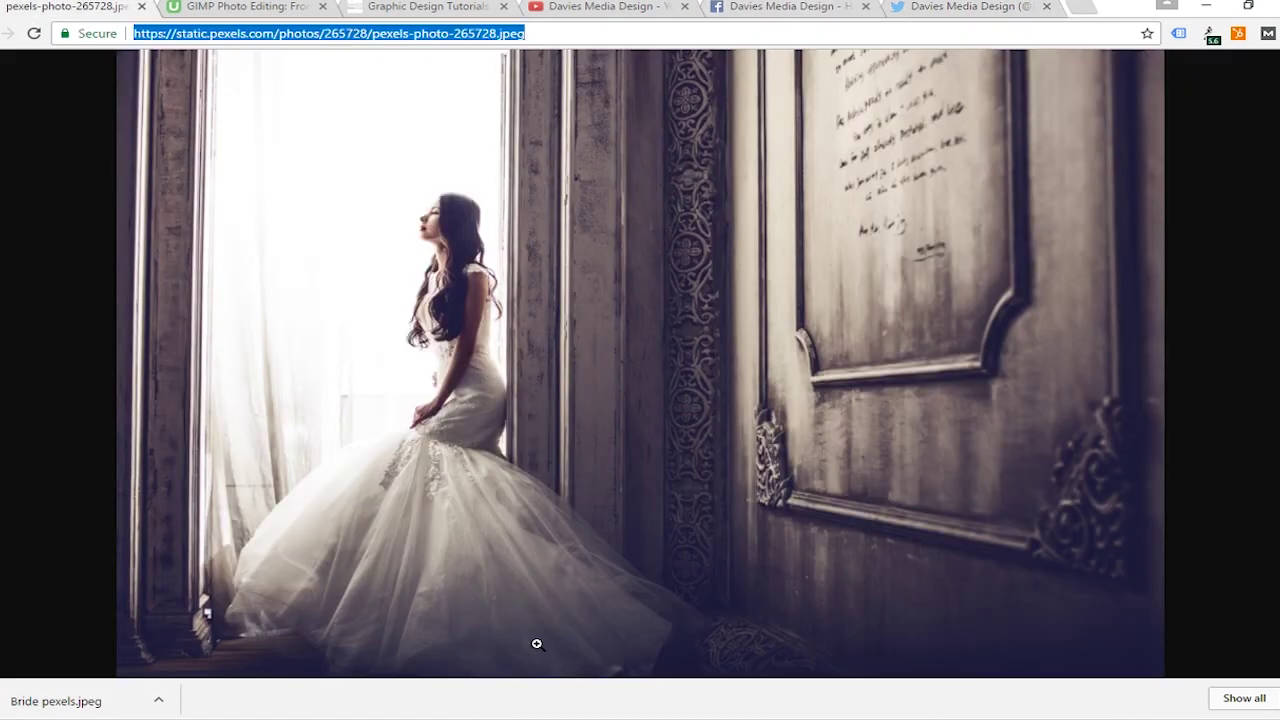
left_click(432, 260)
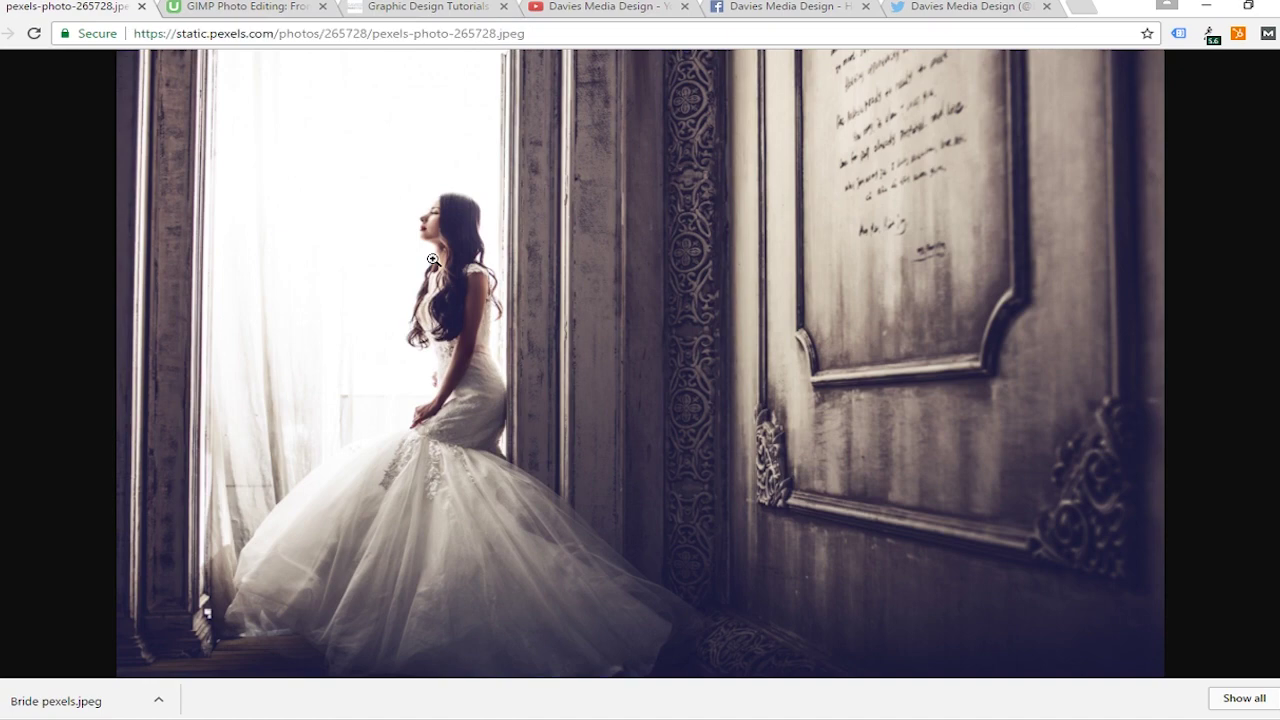
left_click(565, 491)
left_click(712, 290)
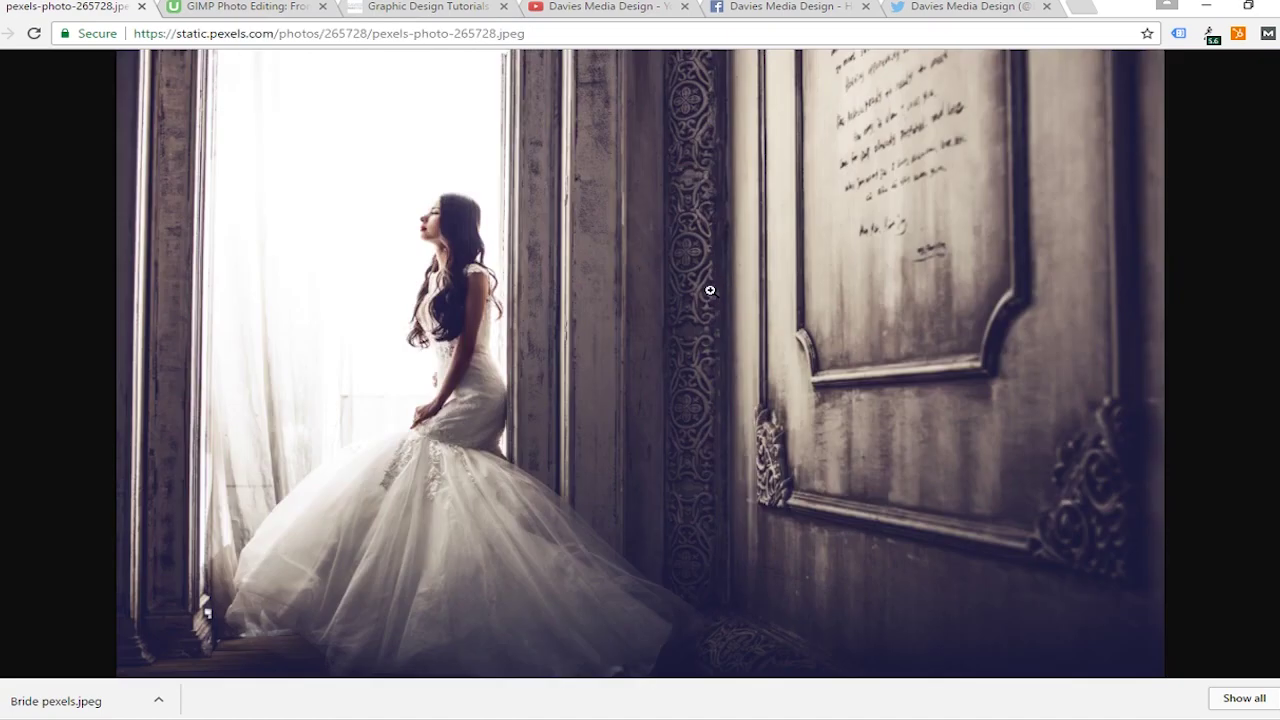
right_click(669, 254)
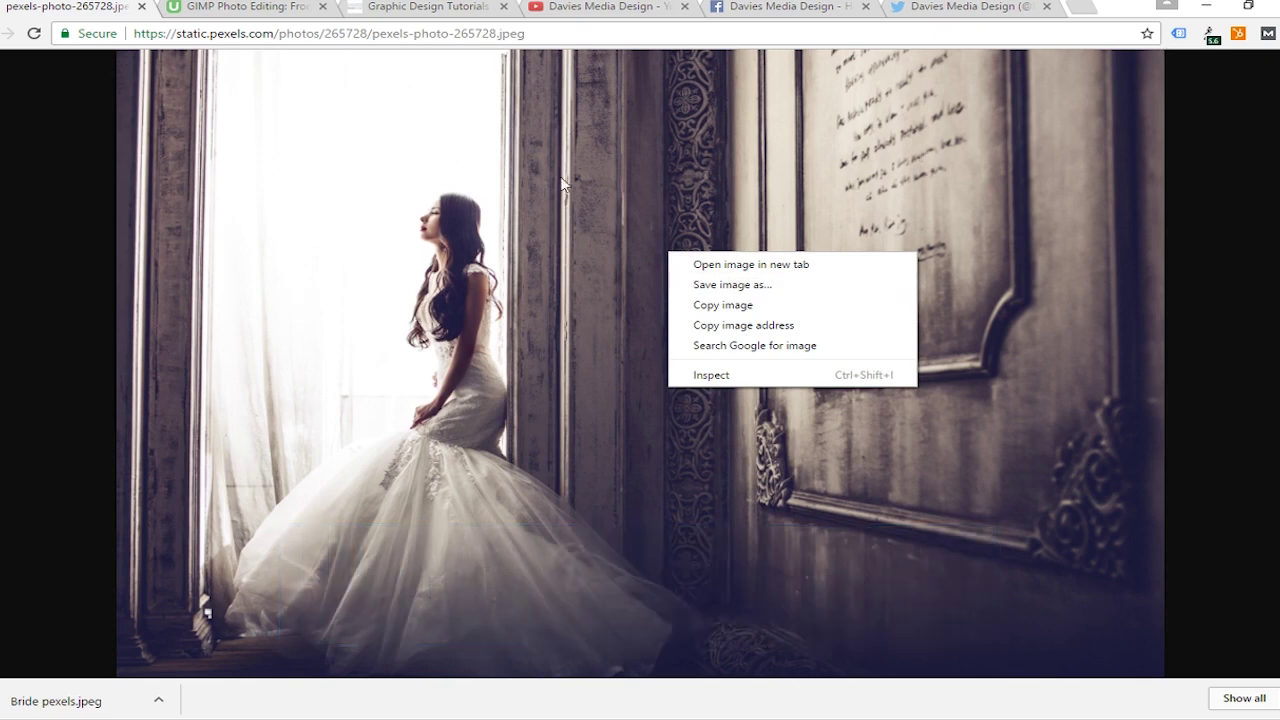
left_click(37, 262)
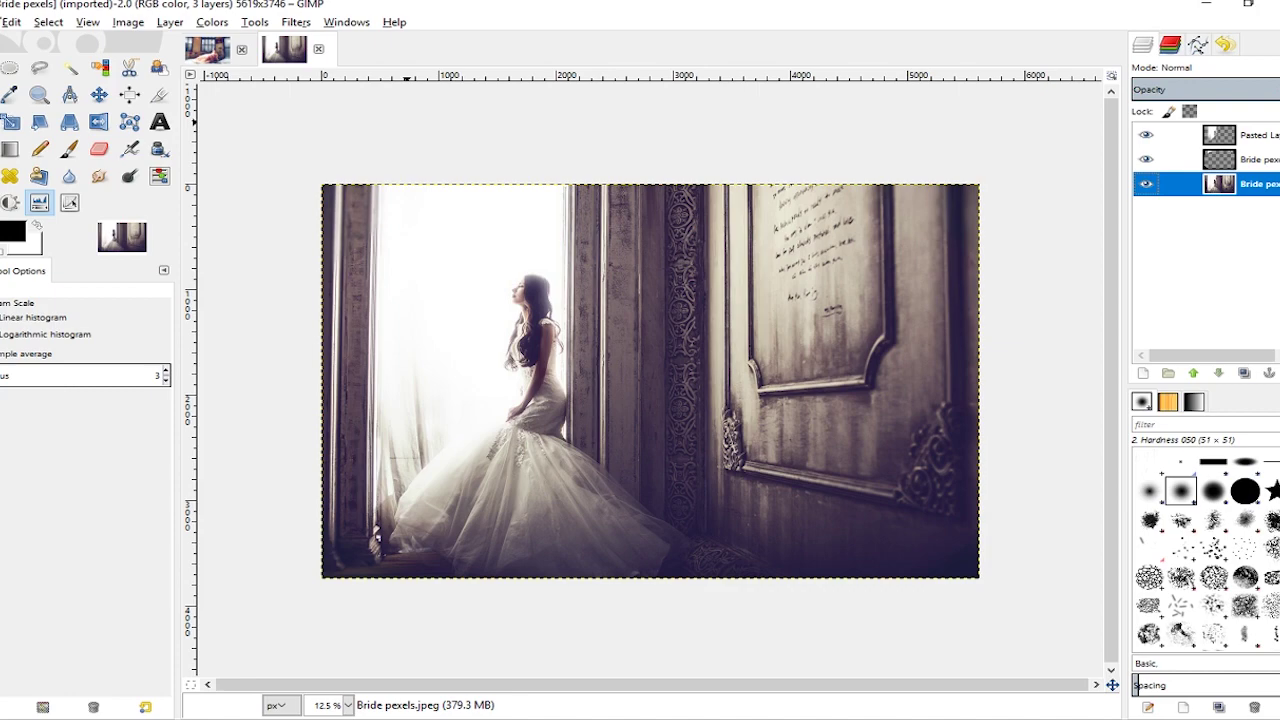
left_click(11, 22)
- Open Bride pexels.jpeg from recent files, select the Move tool, and open the Image menu
left_click(40, 77)
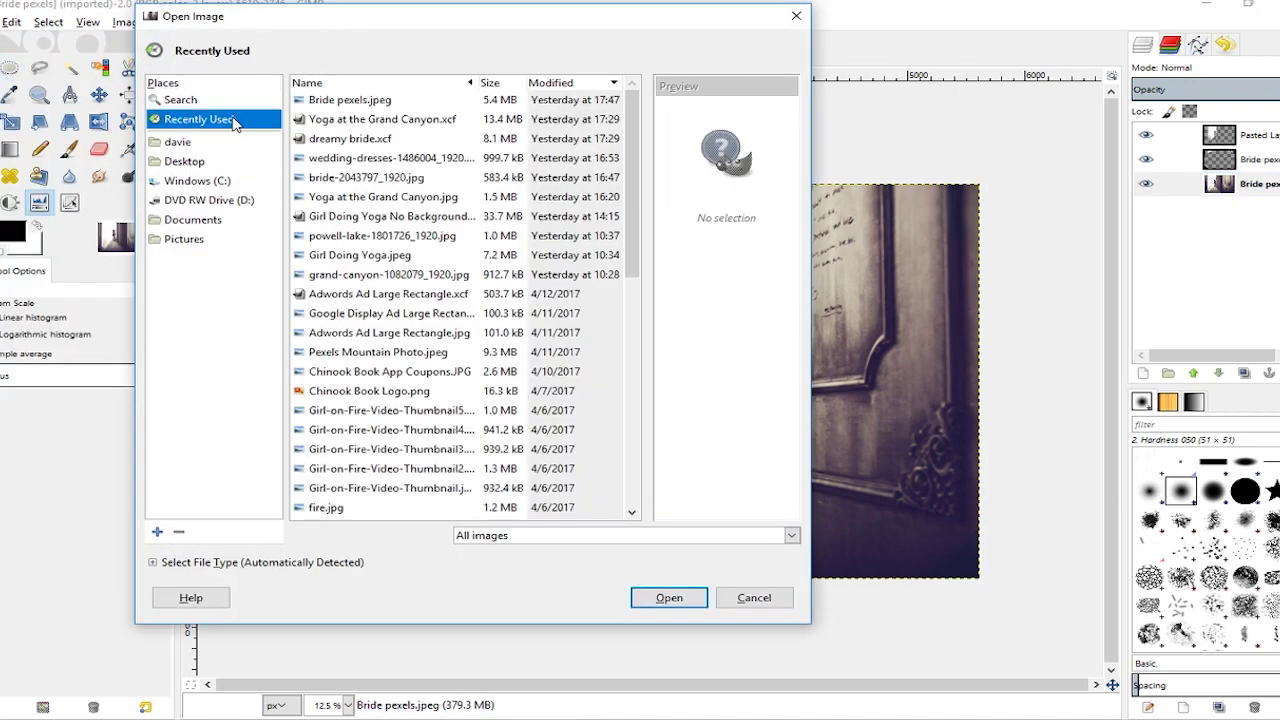
left_click(349, 104)
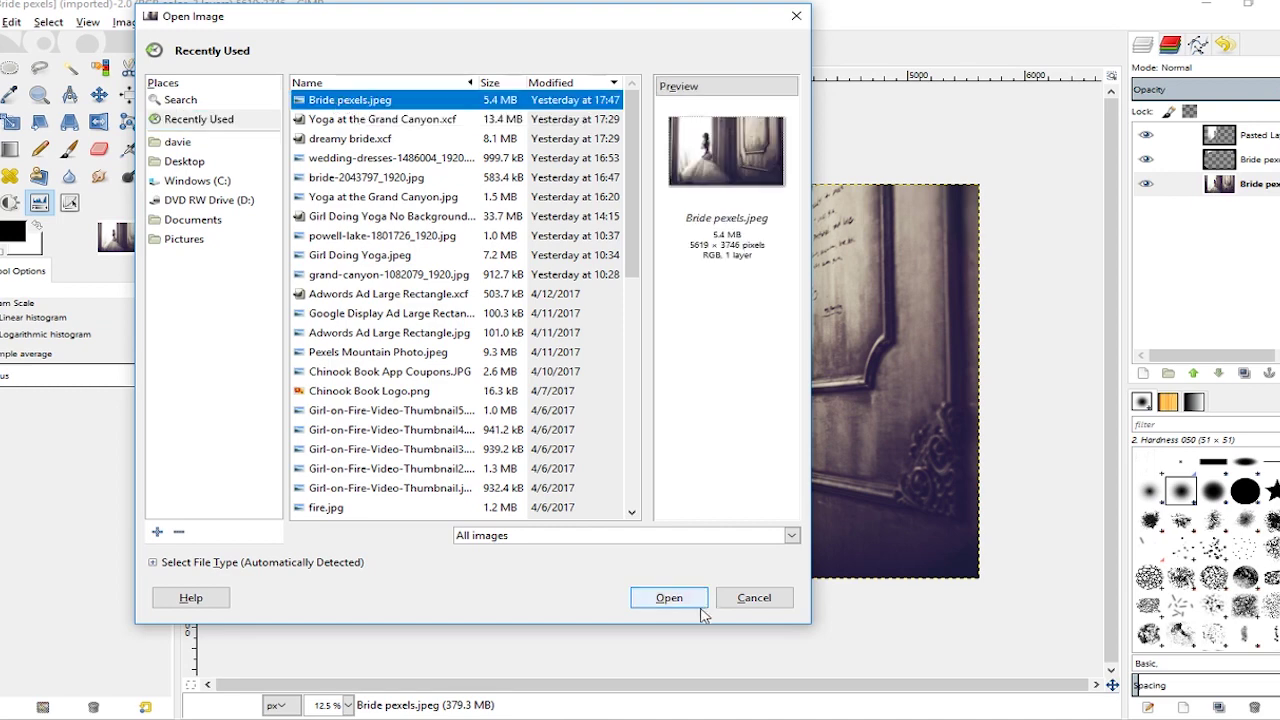
left_click(668, 596)
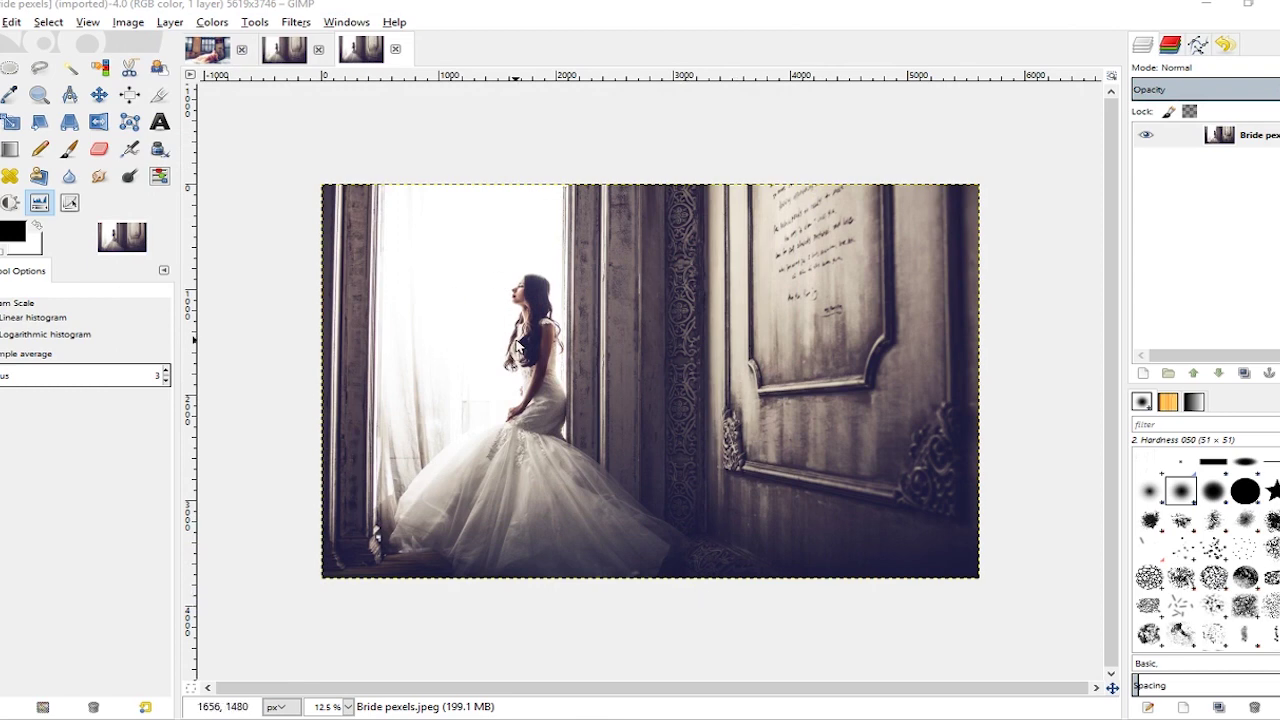
key("m")
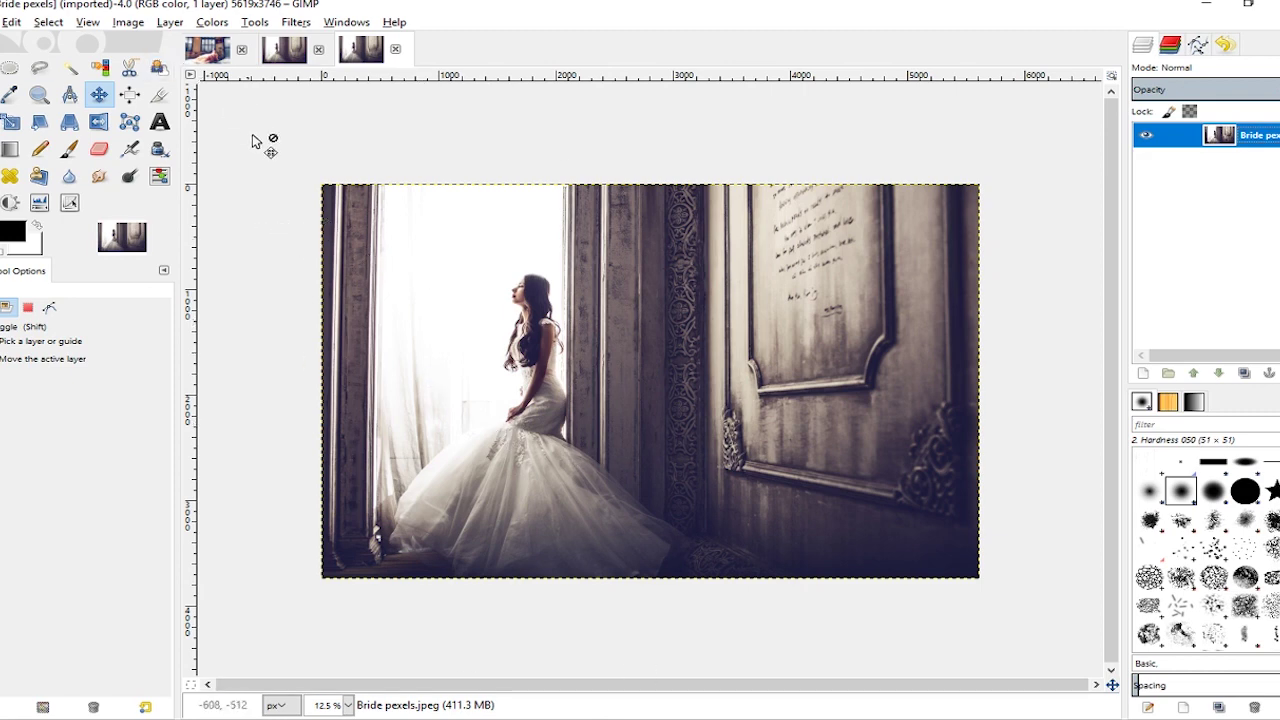
left_click(130, 22)
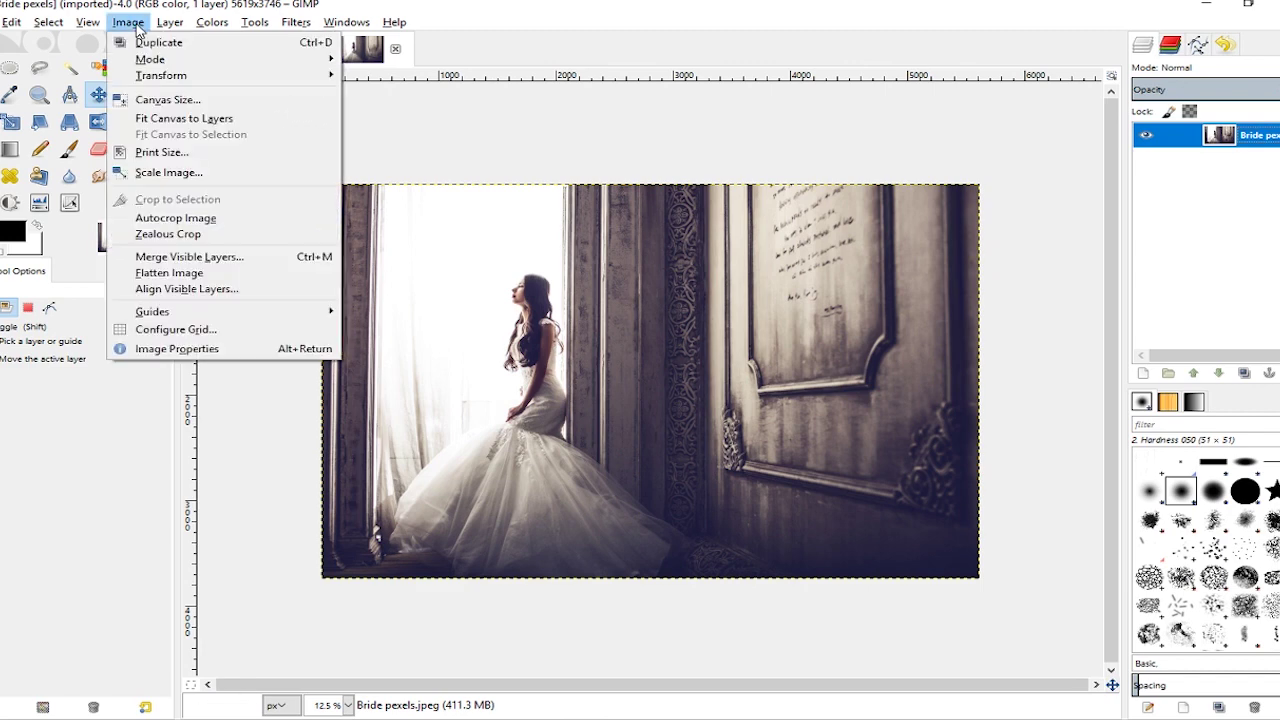
- Scale the image to 40% width in percent units, giving 2248 × 1498 pixels
left_click(172, 170)
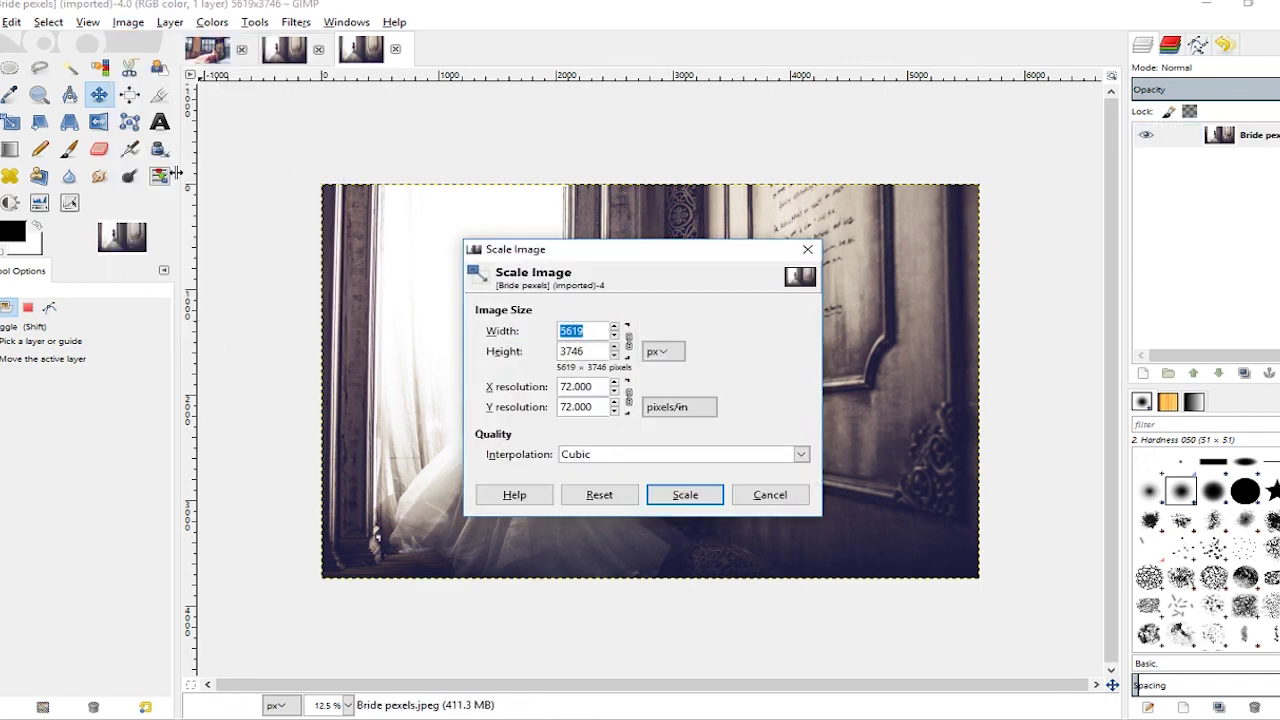
left_click(660, 351)
left_click(660, 367)
left_click_drag(603, 331, 533, 342)
type("50")
key("Tab")
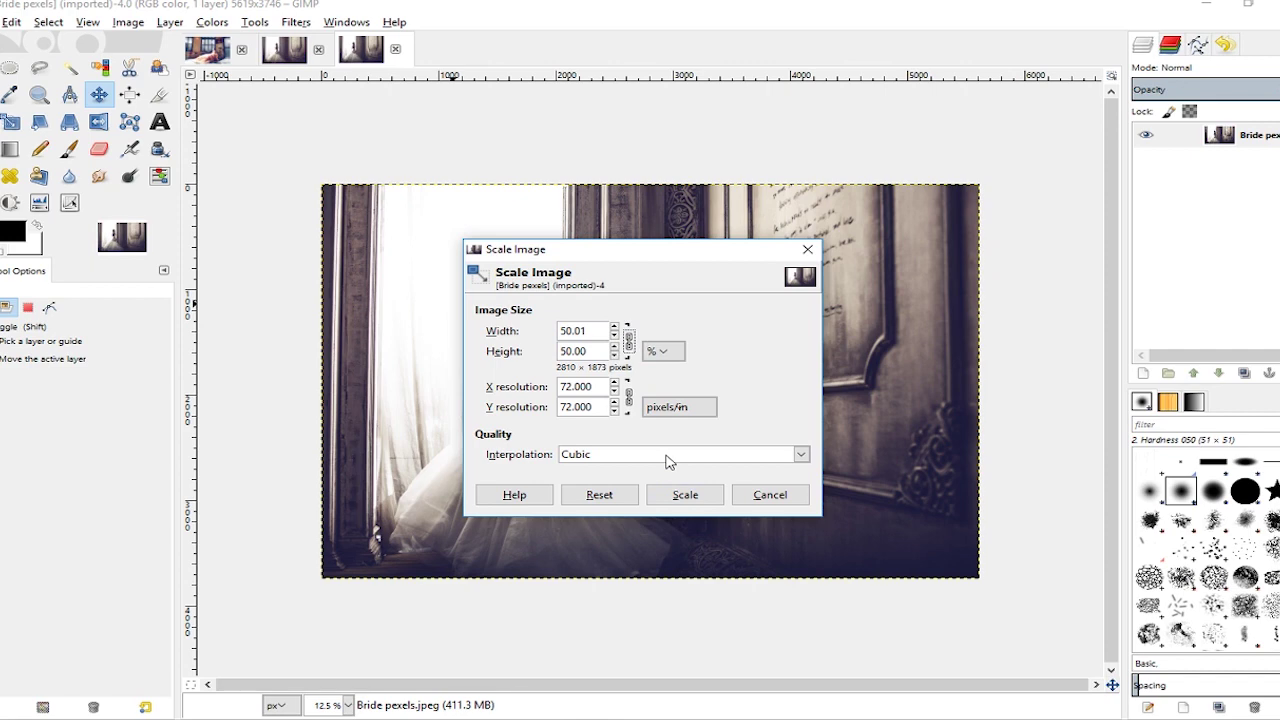
left_click_drag(603, 331, 518, 340)
type("40")
key("Tab")
left_click(684, 494)
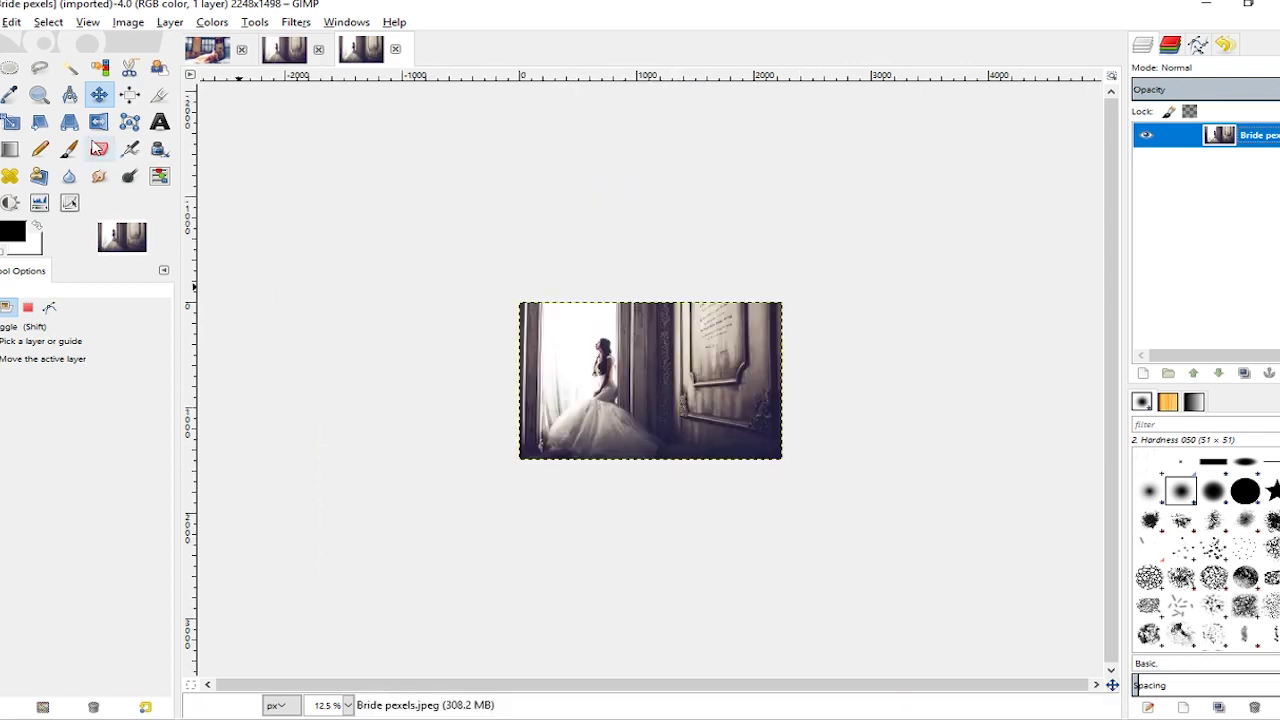
- Zoom in on the resized photo with the Zoom tool, then zoom back out
left_click(39, 94)
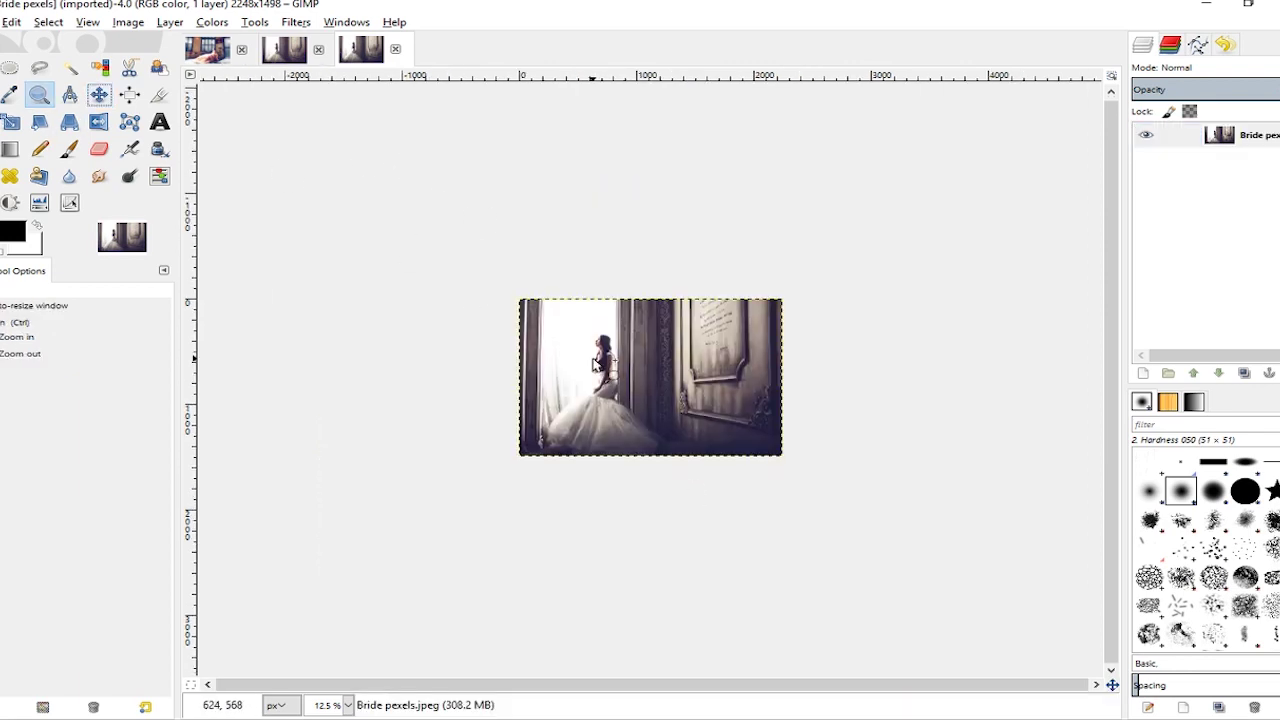
left_click(594, 358)
left_click(705, 374)
left_click(689, 375)
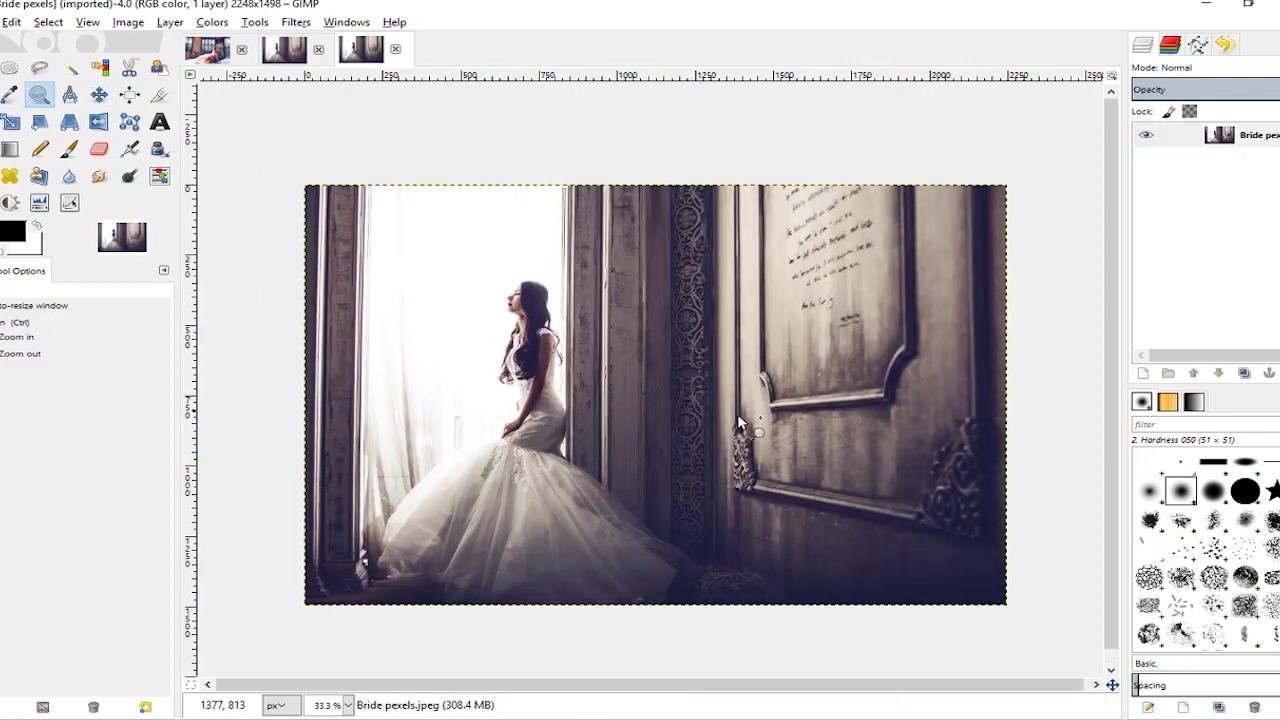
left_click(638, 418)
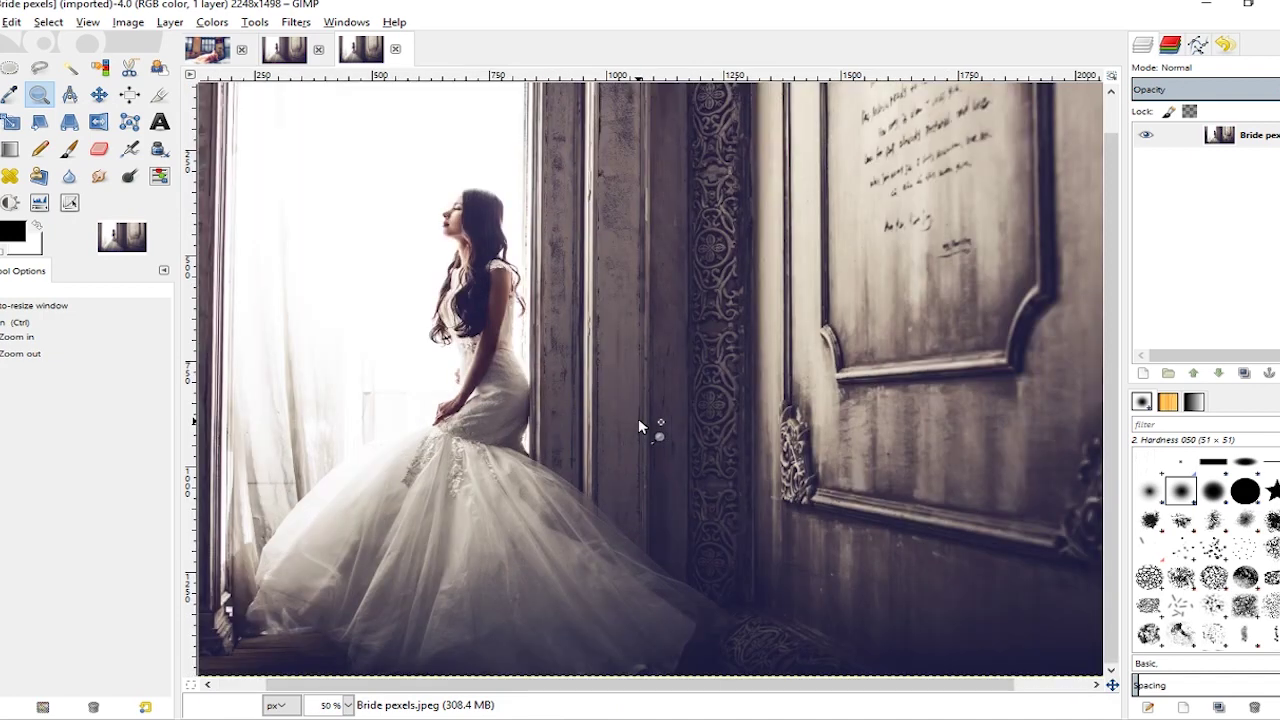
left_click(638, 411, "ctrl")
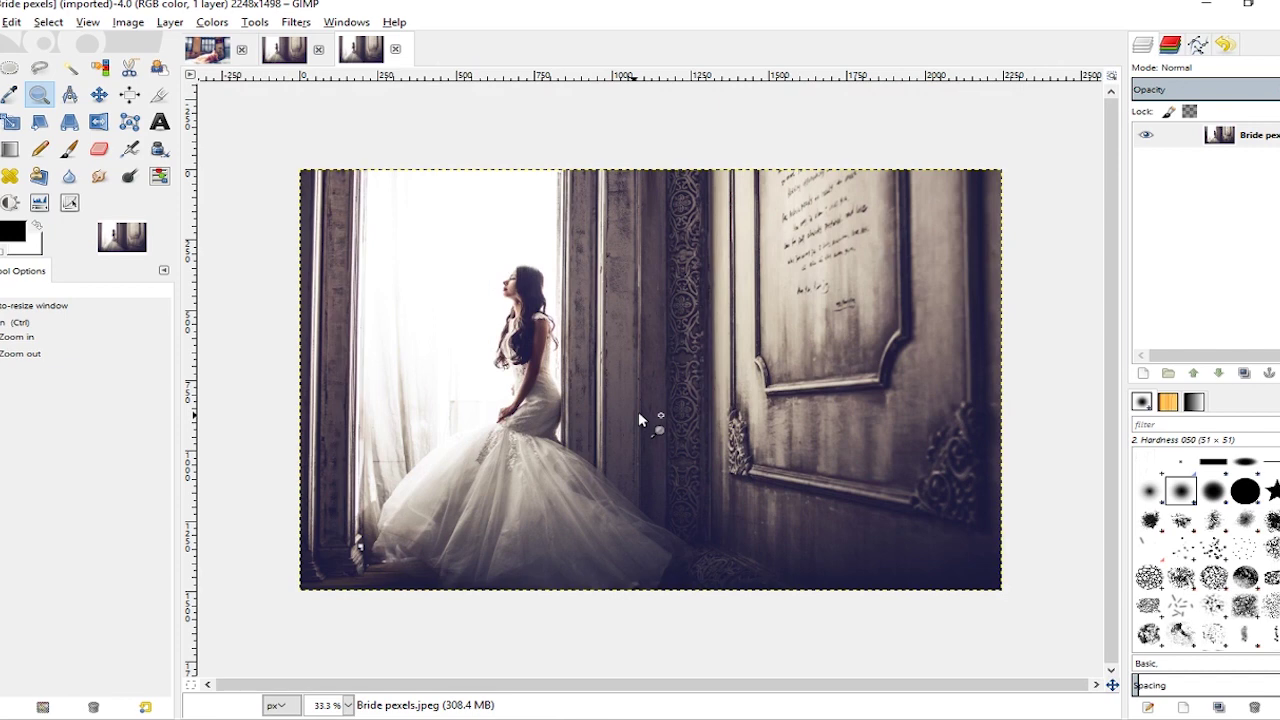
- Duplicate the Bride pexels layer and rename the copy 'Bride blur'
left_click(1210, 140)
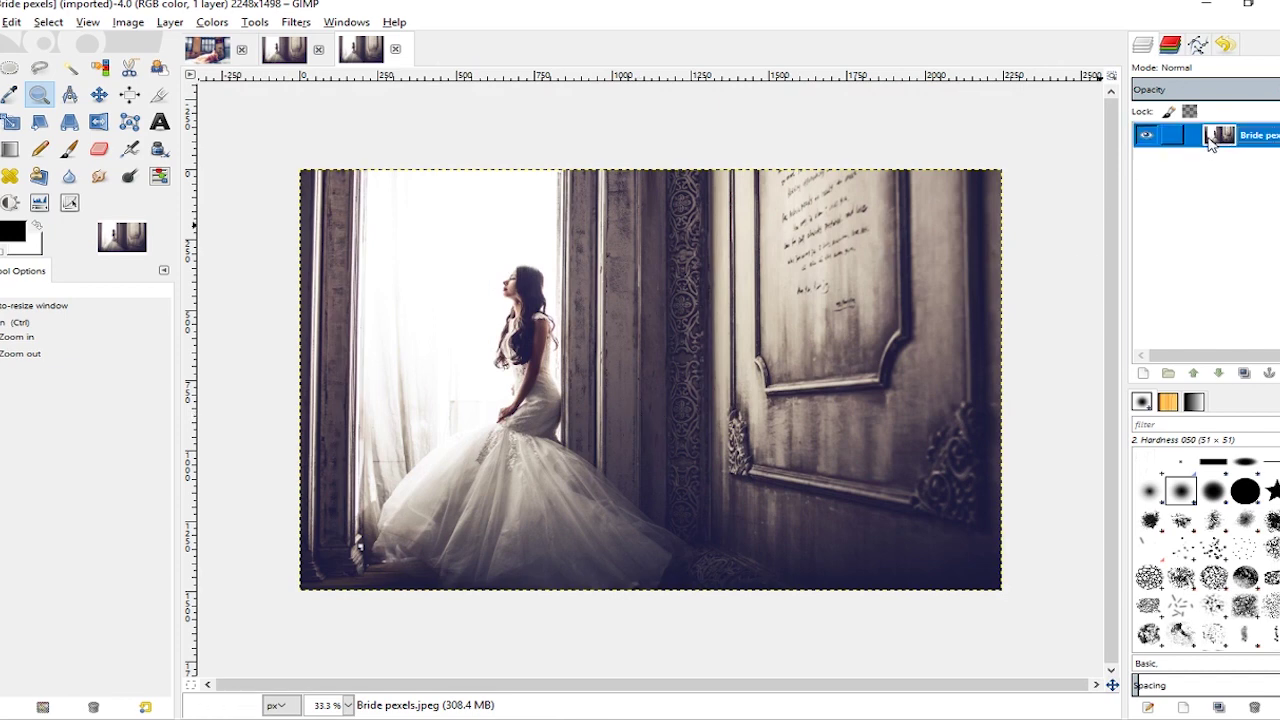
left_click(1244, 373)
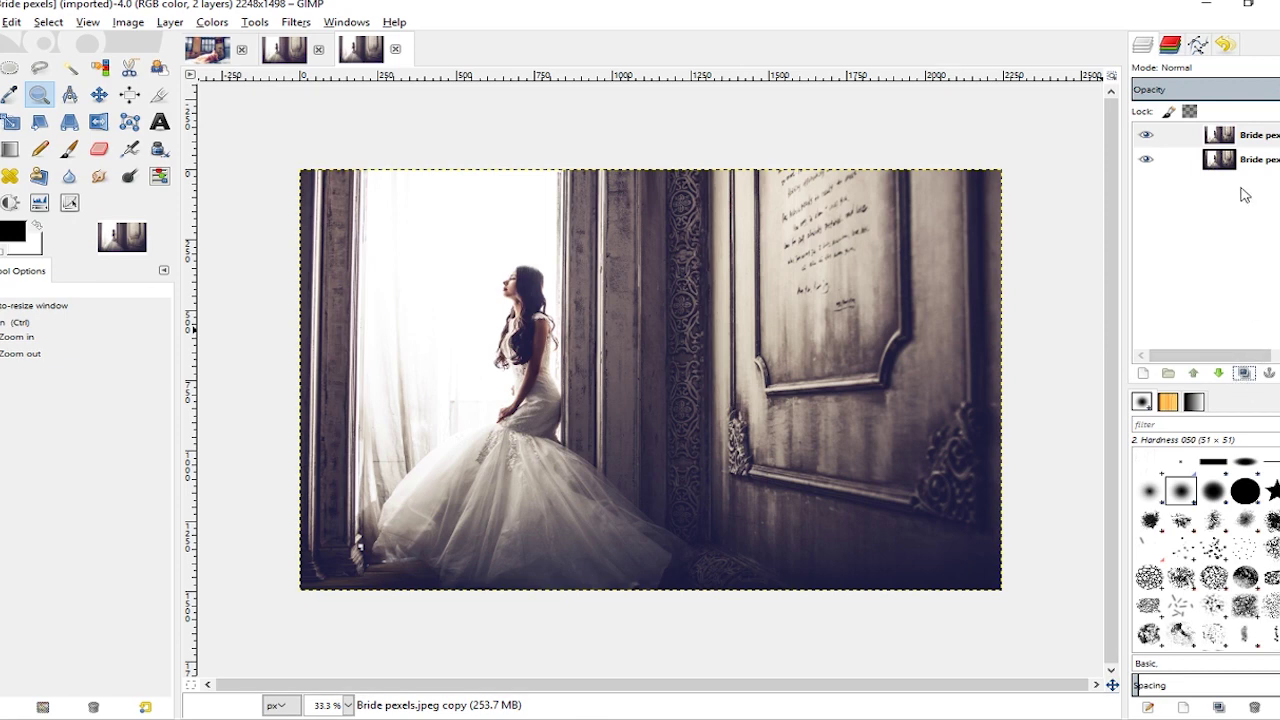
left_click(1264, 137)
double_click(1265, 136)
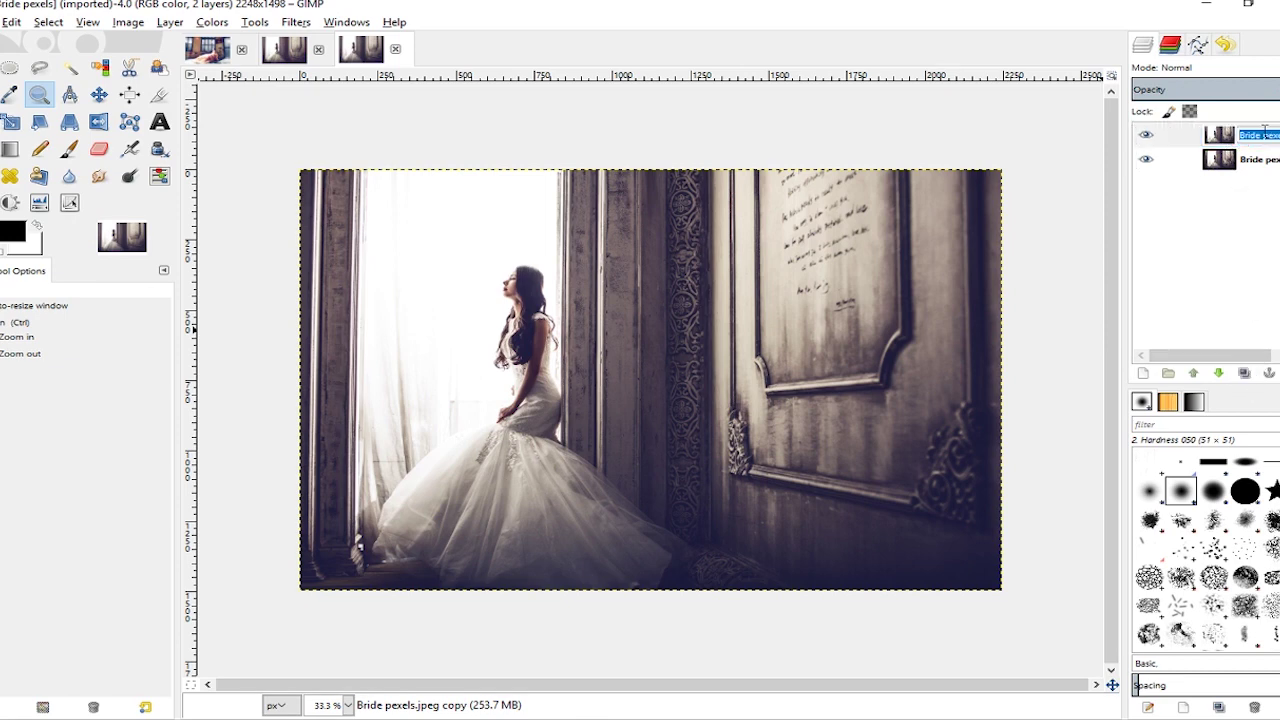
type("Bride blur")
key("Return")
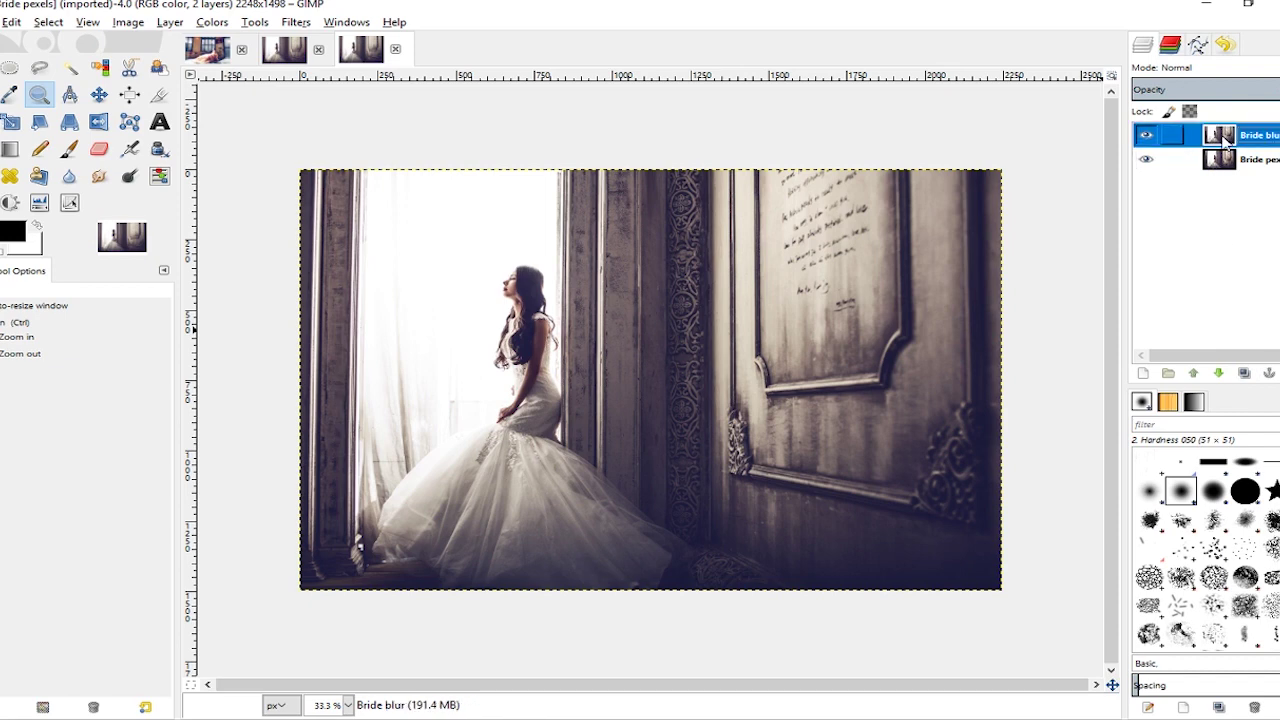
left_click(293, 23)
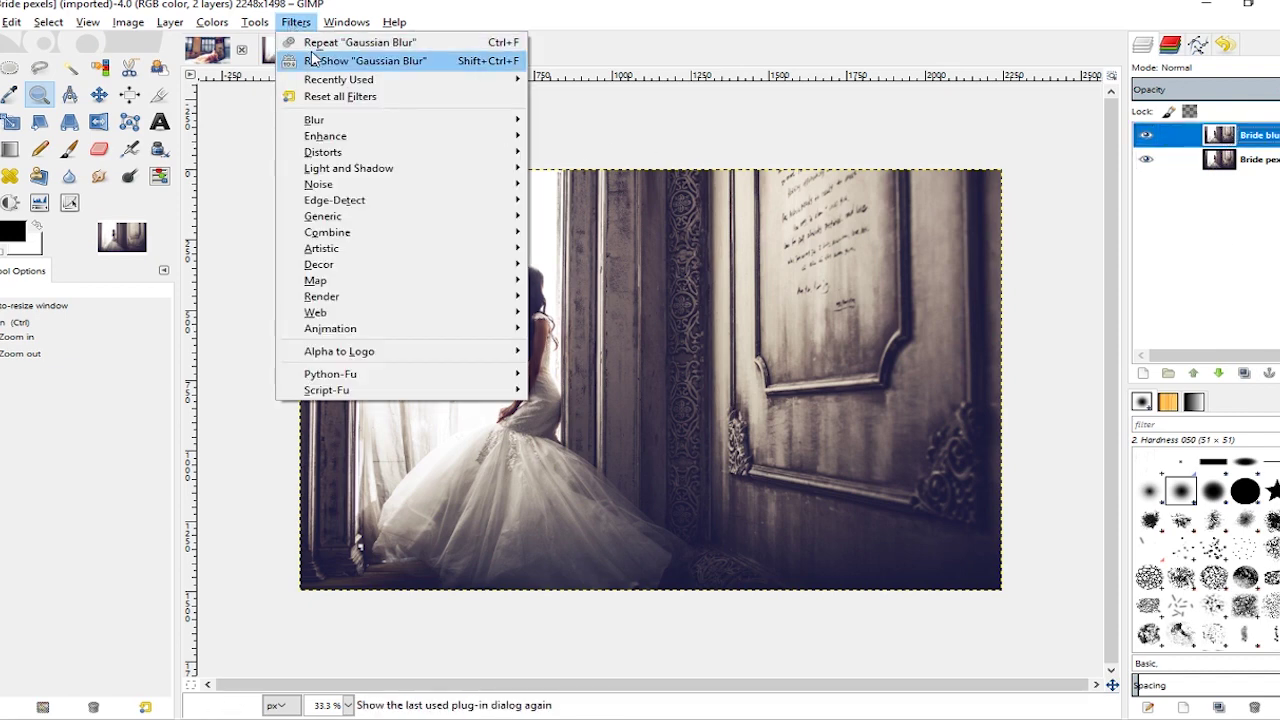
- Apply Filters > Blur > Gaussian Blur at radius 50 px to the Bride blur layer
mouse_move(347, 120)
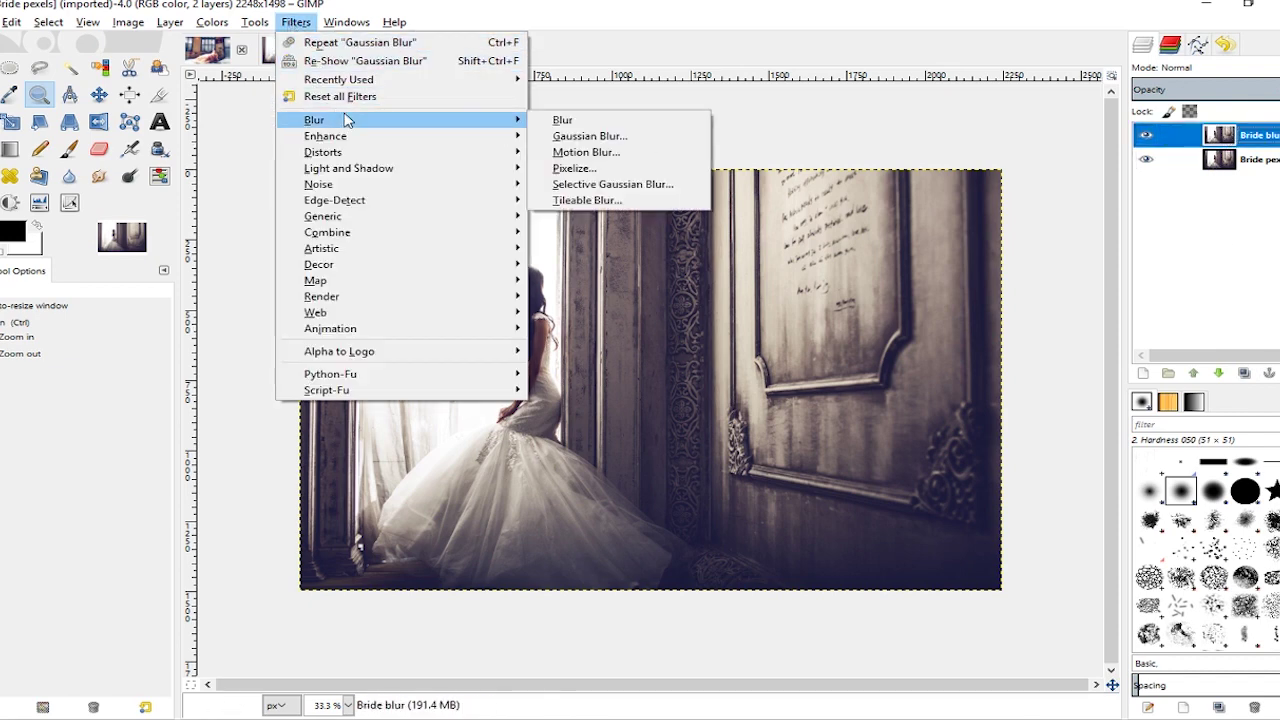
left_click(578, 135)
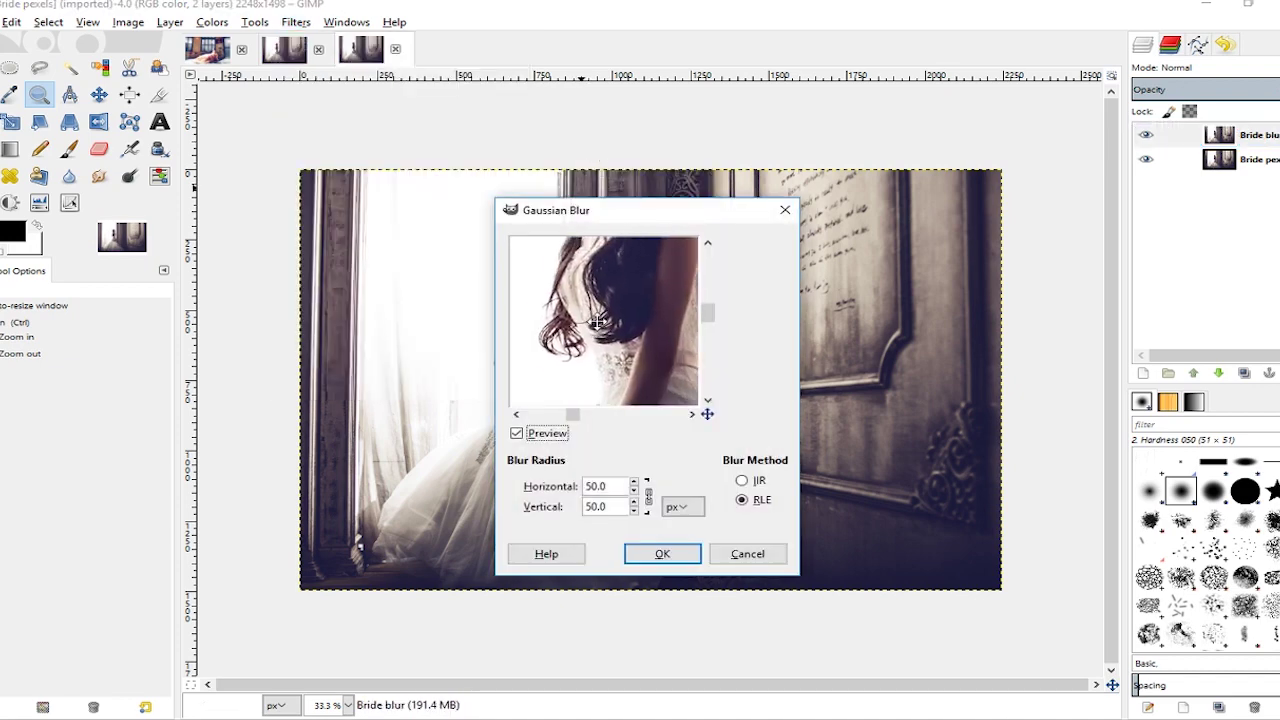
left_click_drag(646, 277, 610, 265)
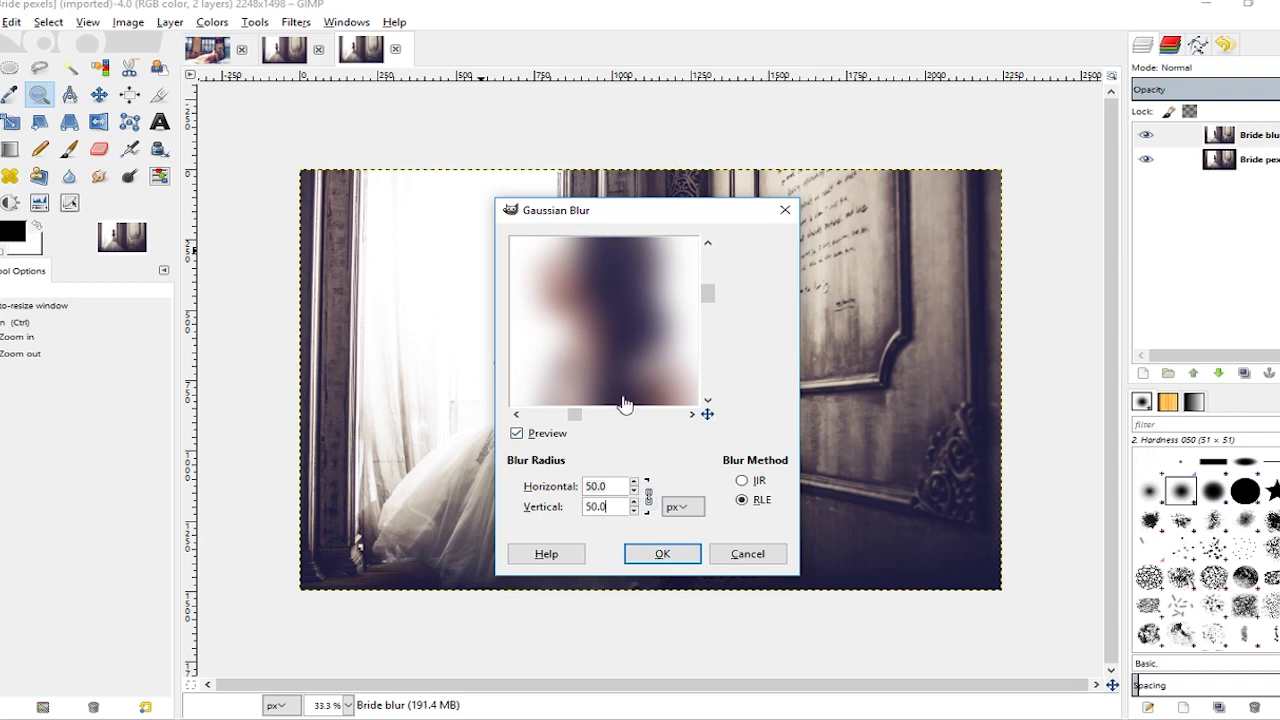
left_click_drag(623, 403, 651, 449)
left_click(662, 555)
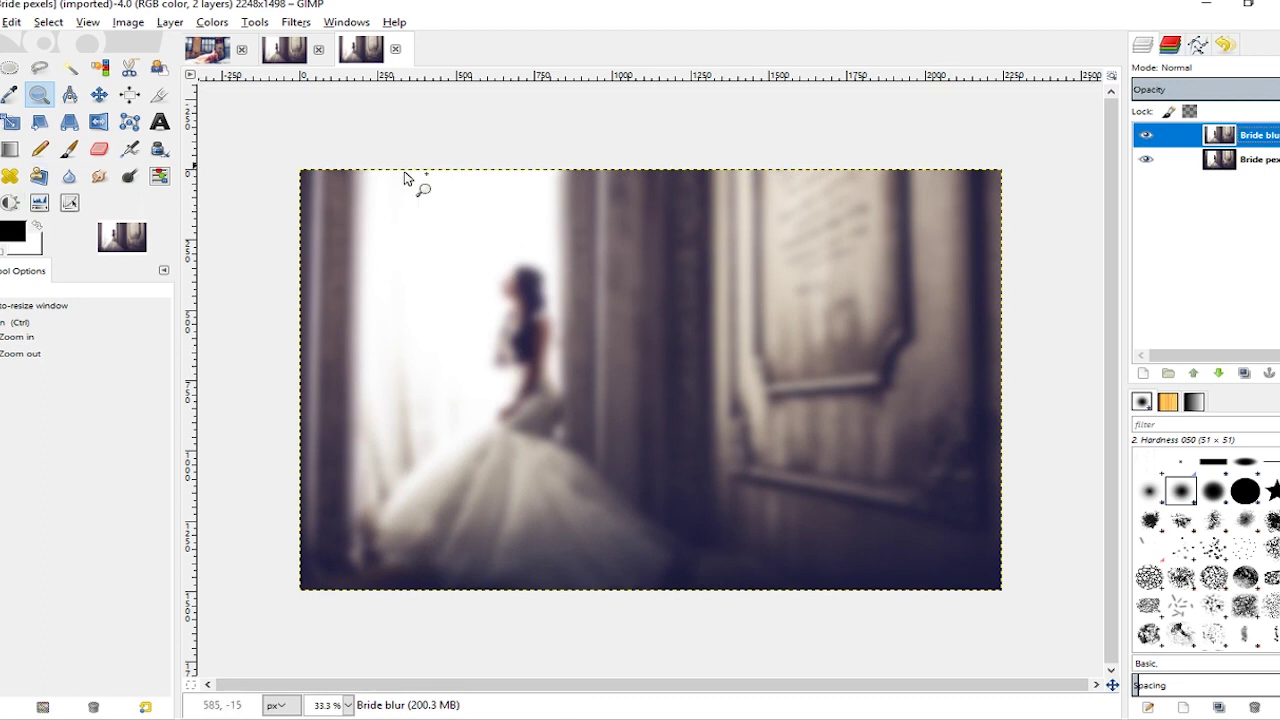
- Draw a 100-px feathered ellipse selection across the photo, extending its top and bottom edges
left_click(11, 70)
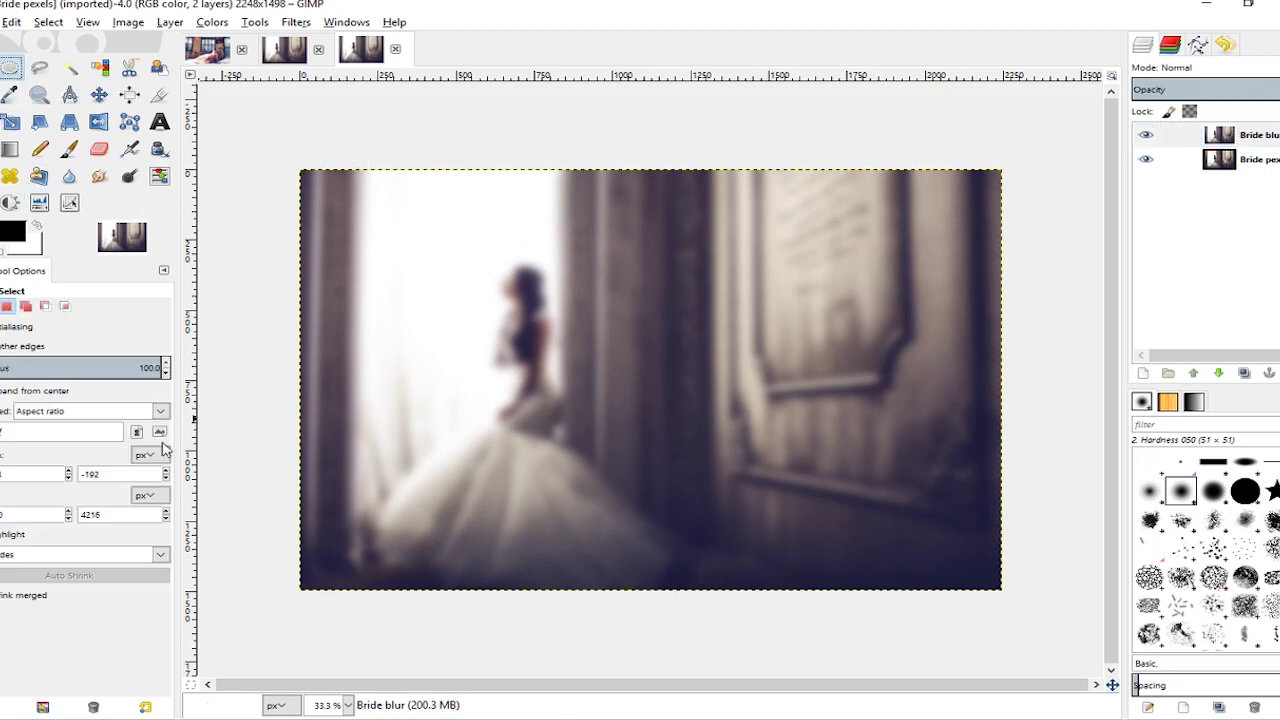
left_click(22, 346)
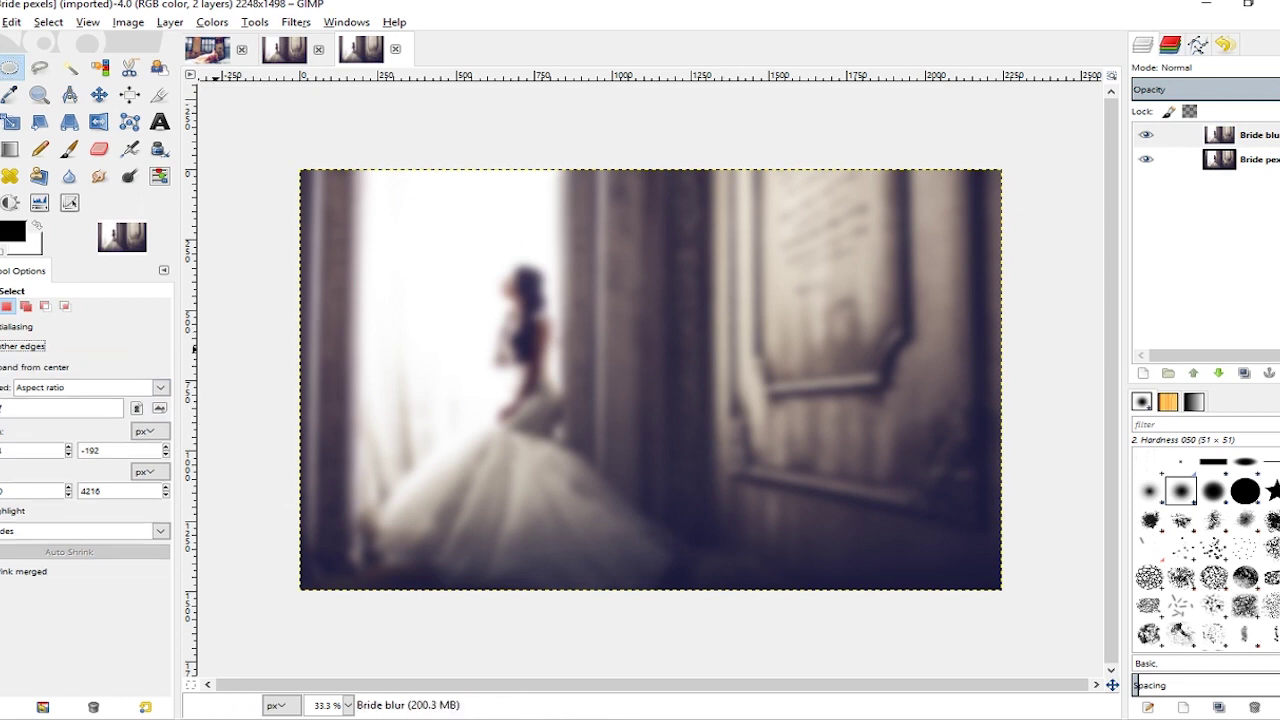
left_click(22, 346)
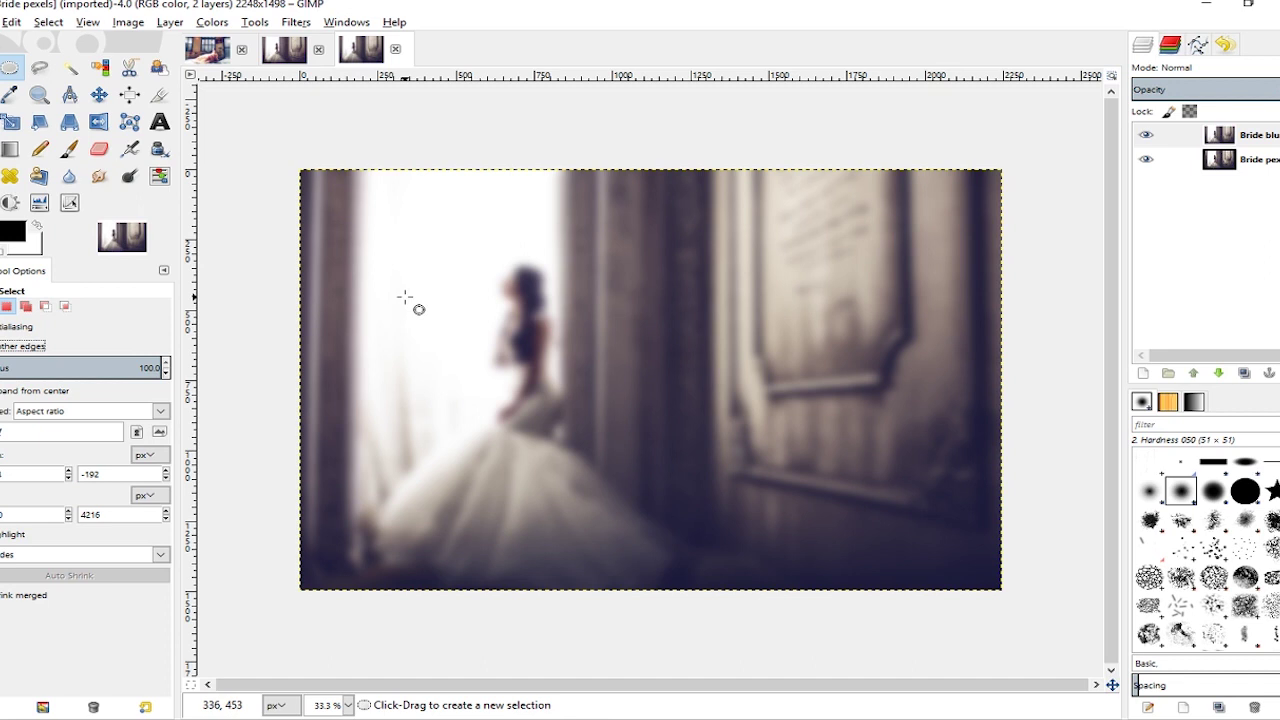
left_click_drag(277, 180, 1050, 619)
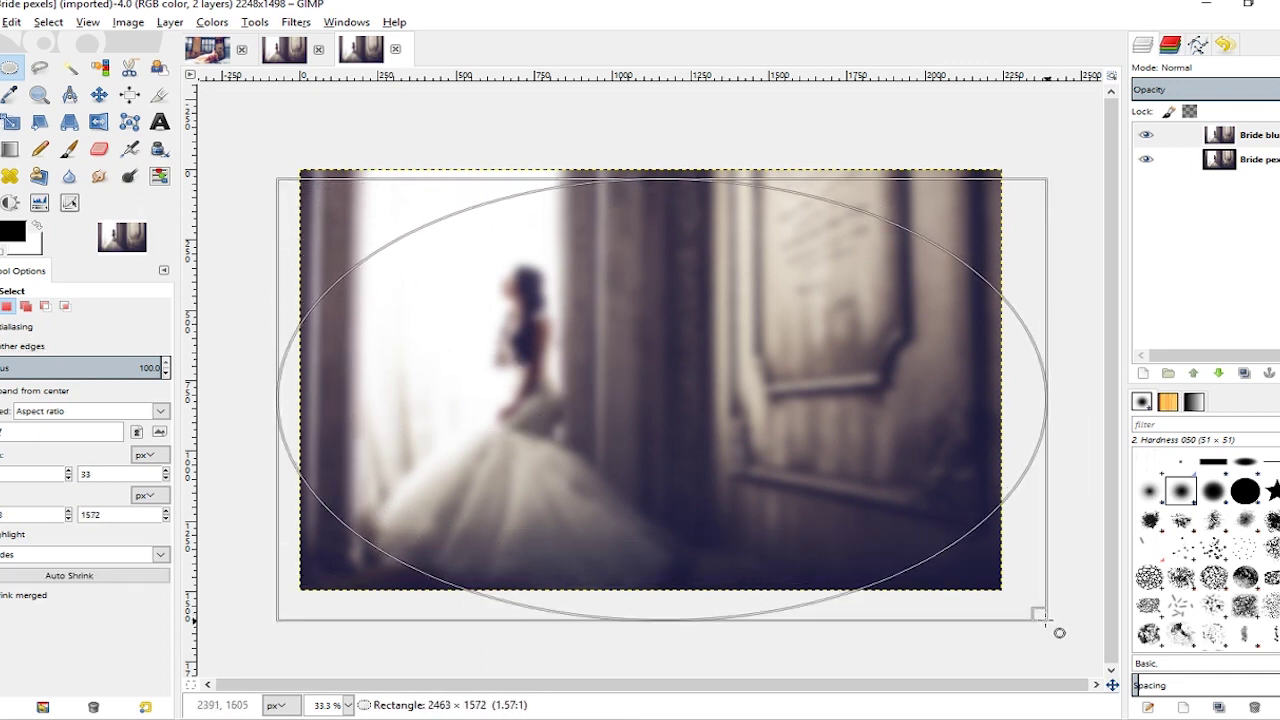
left_click_drag(766, 486, 761, 430)
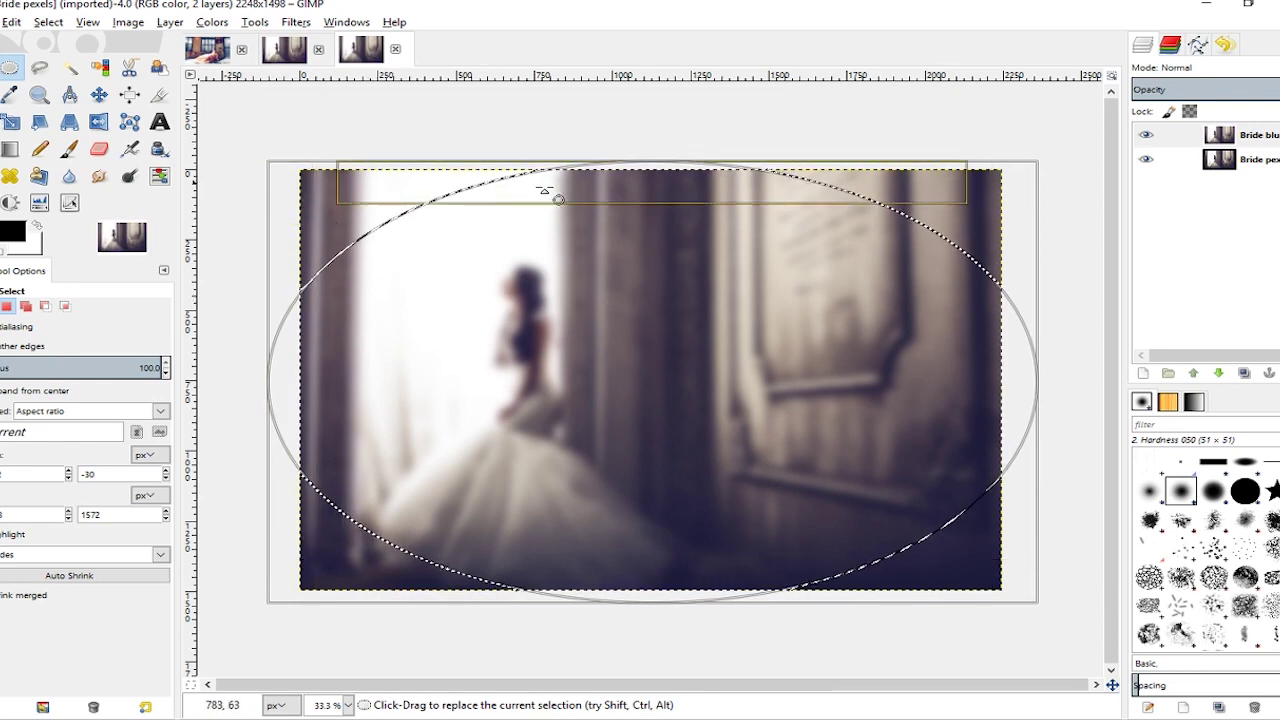
left_click_drag(678, 197, 680, 157)
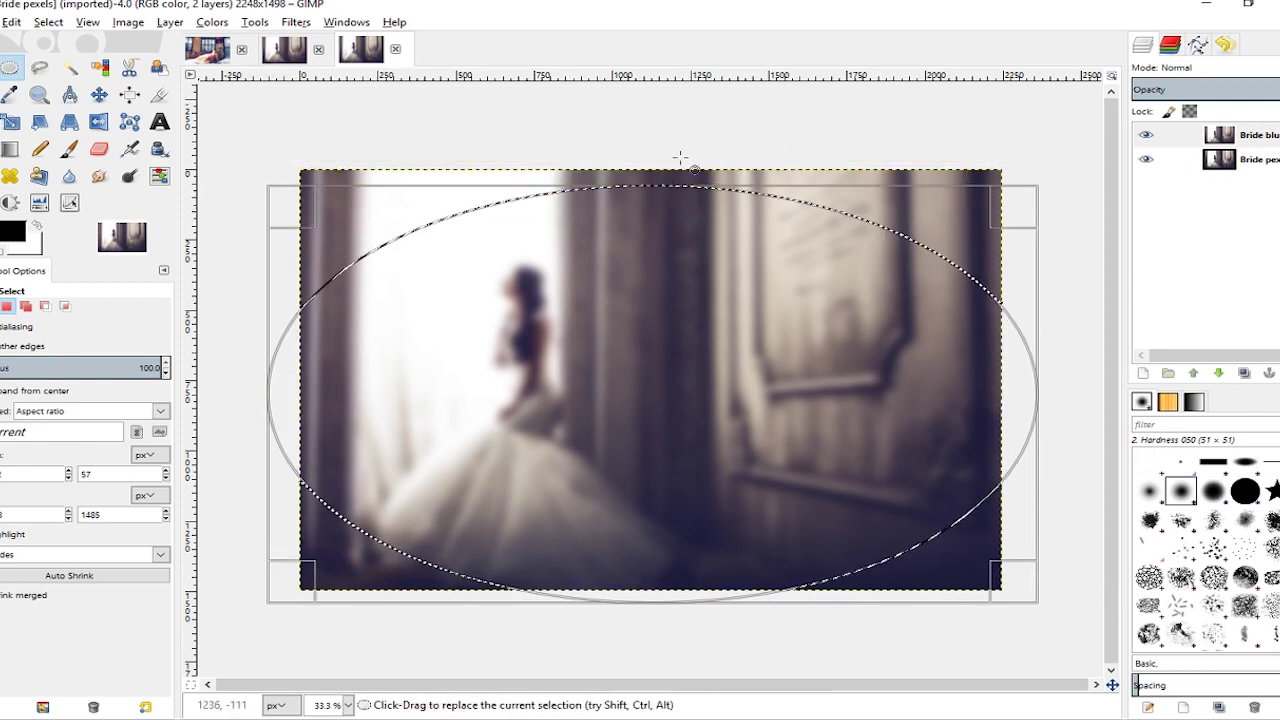
mouse_move(646, 200)
left_mouse_down()
mouse_move(654, 176)
mouse_move(657, 194)
left_mouse_up()
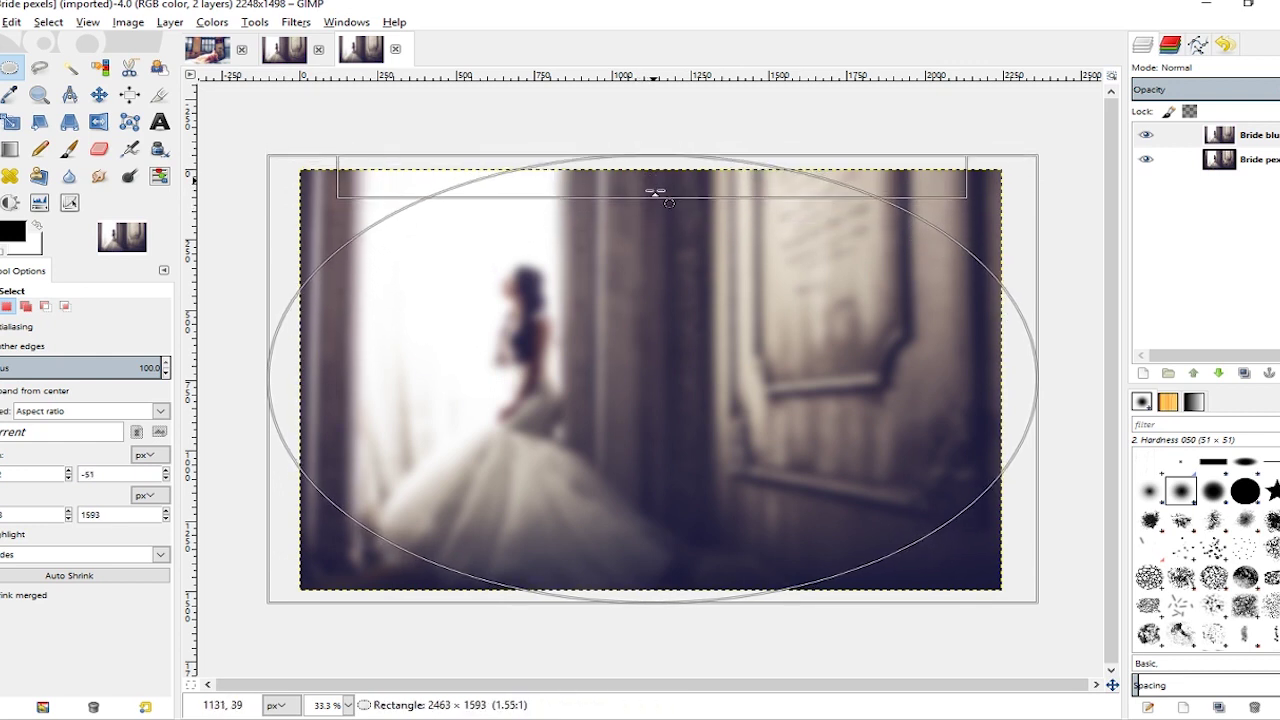
left_click_drag(658, 582, 658, 590)
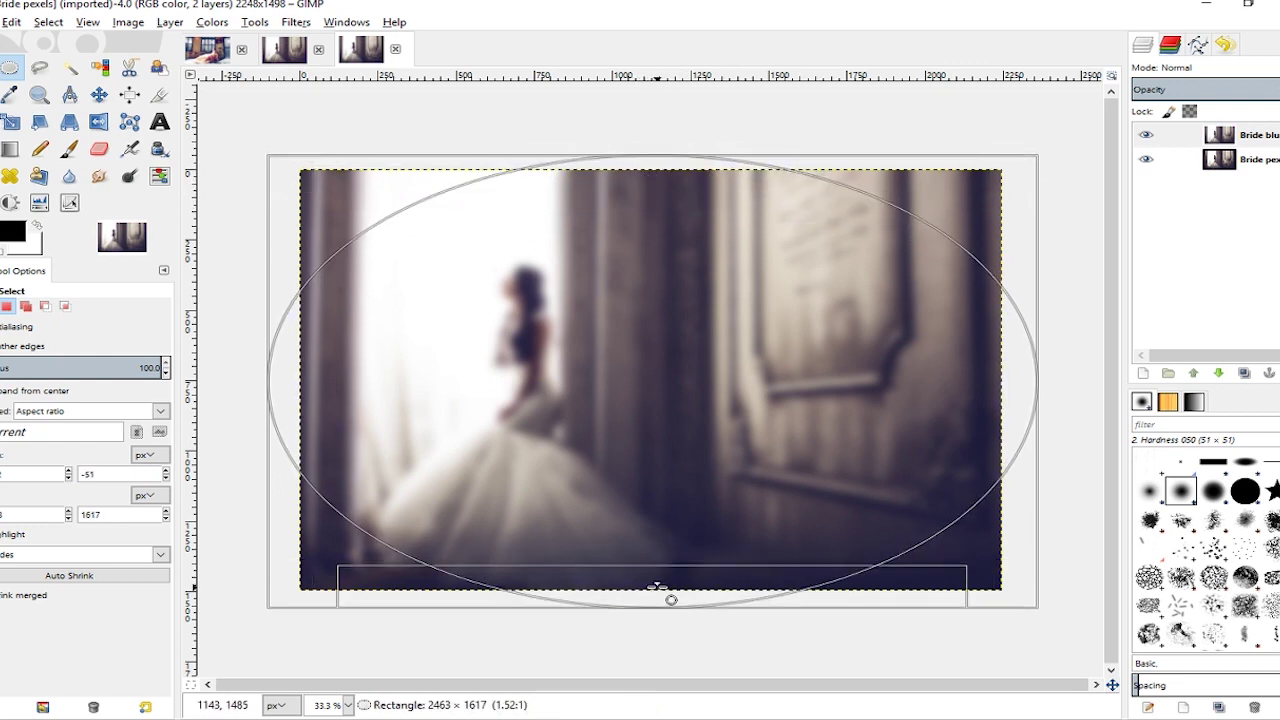
left_click(540, 266)
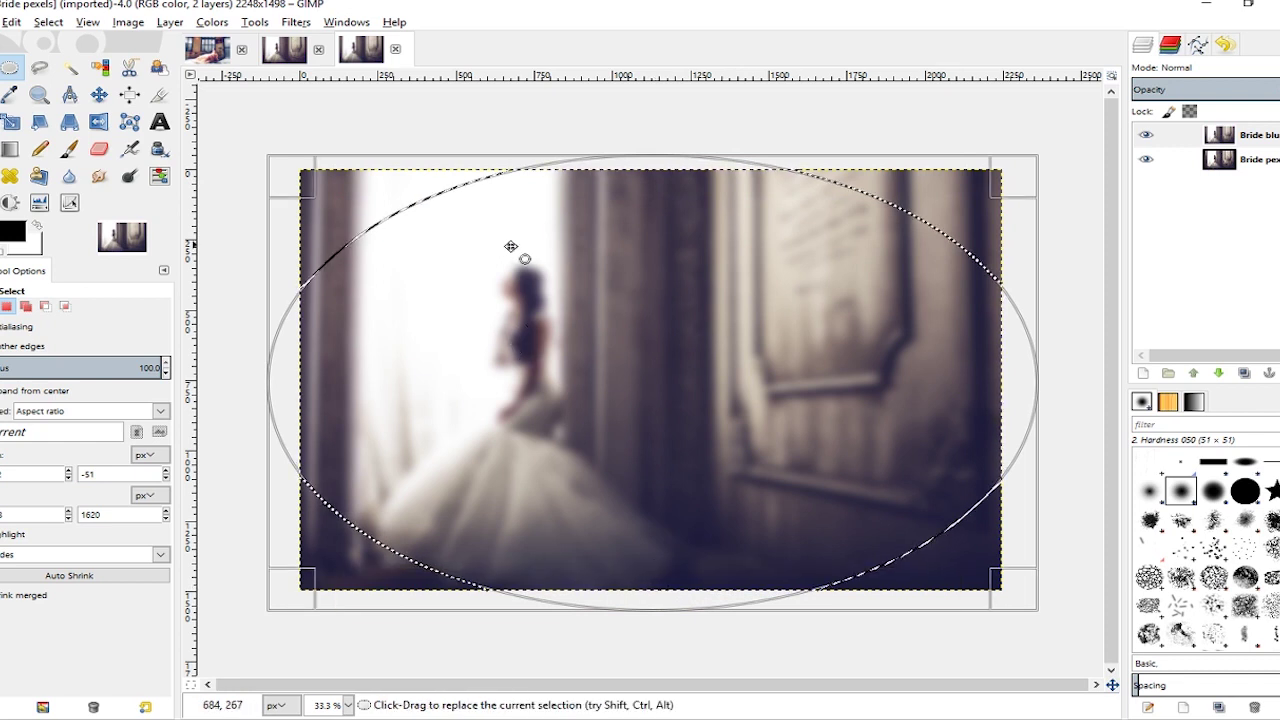
left_click(98, 152)
- After a first eraser stroke, add an alpha channel to the Bride blur layer
mouse_move(541, 240)
left_mouse_down()
mouse_move(370, 278)
mouse_move(323, 314)
mouse_move(691, 204)
mouse_move(874, 247)
mouse_move(909, 323)
left_mouse_up()
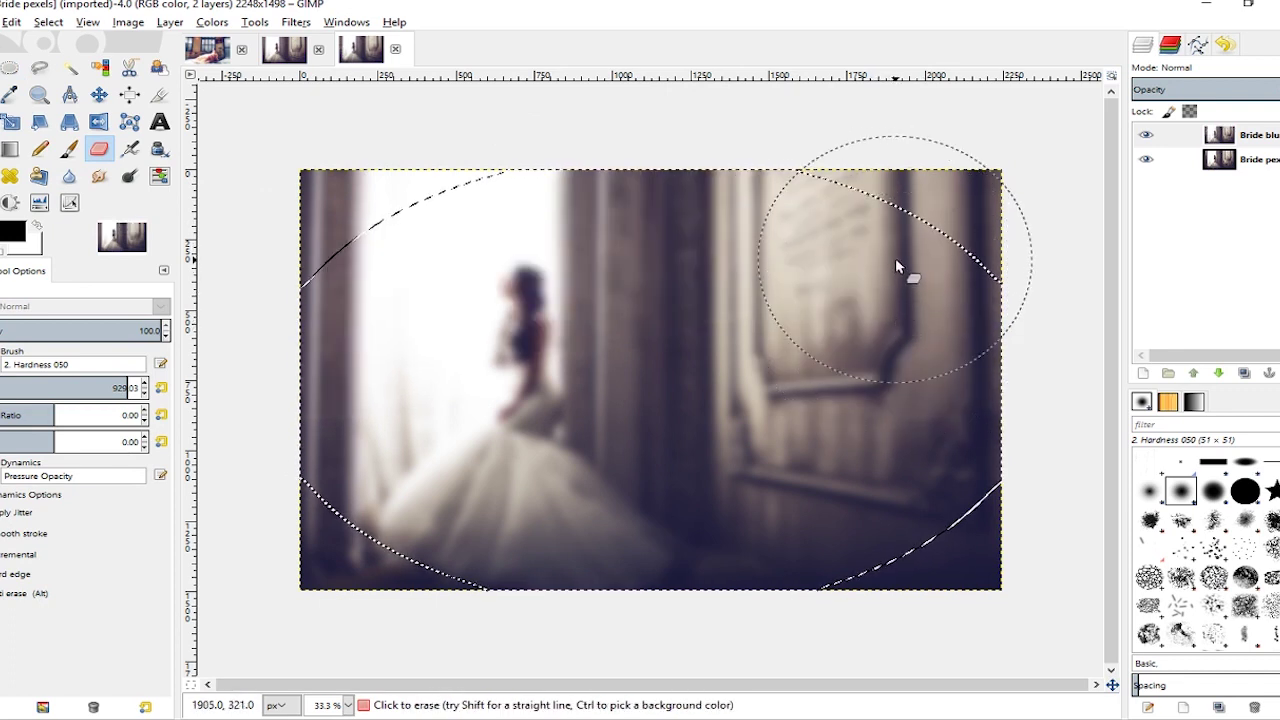
right_click(1228, 143)
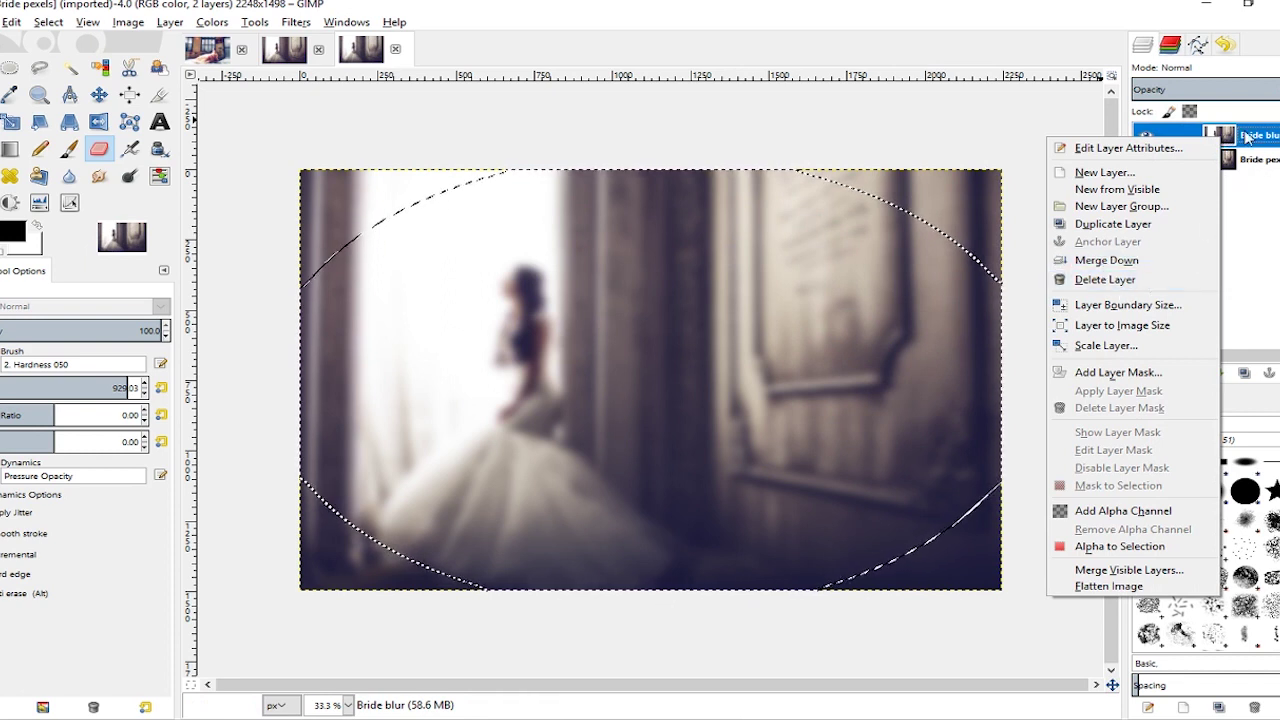
left_click(1122, 510)
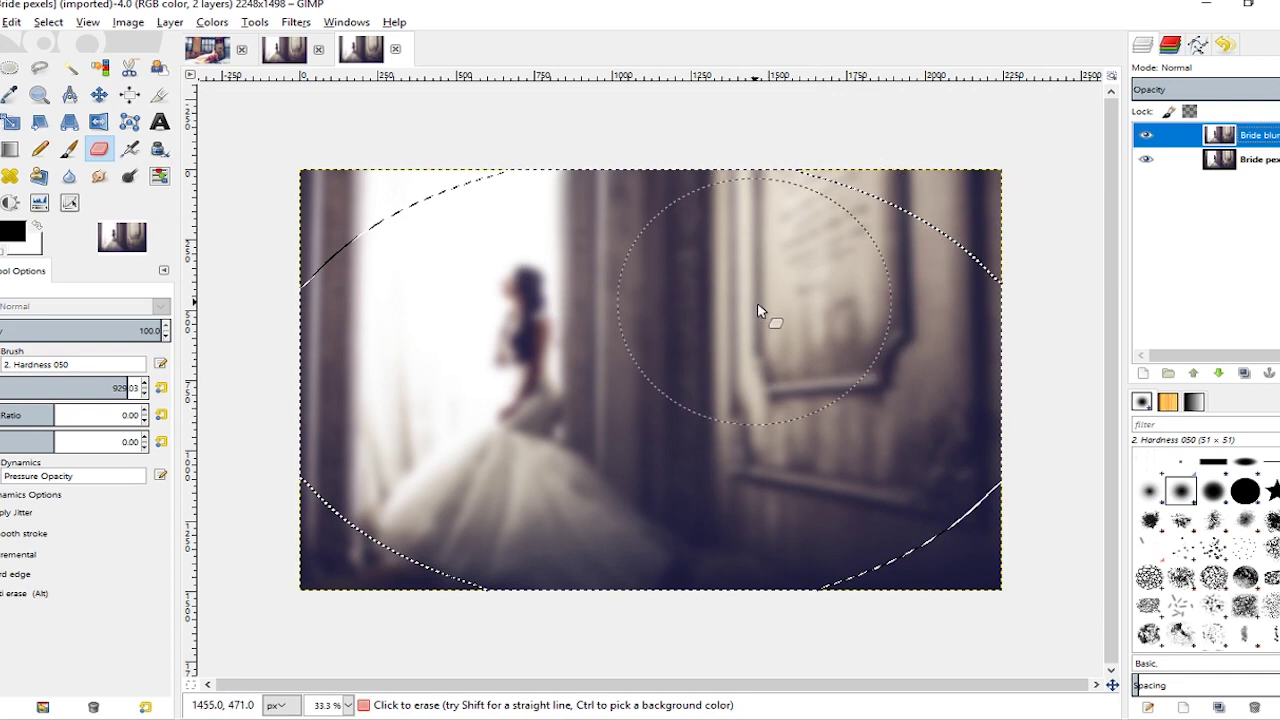
- Erase the blur over the bride, wall, carved pillar and left side to reveal sharp detail
mouse_move(758, 311)
left_mouse_down()
mouse_move(474, 262)
mouse_move(351, 347)
mouse_move(346, 420)
mouse_move(474, 501)
mouse_move(637, 578)
mouse_move(382, 507)
mouse_move(571, 569)
mouse_move(827, 557)
mouse_move(1035, 477)
left_mouse_up()
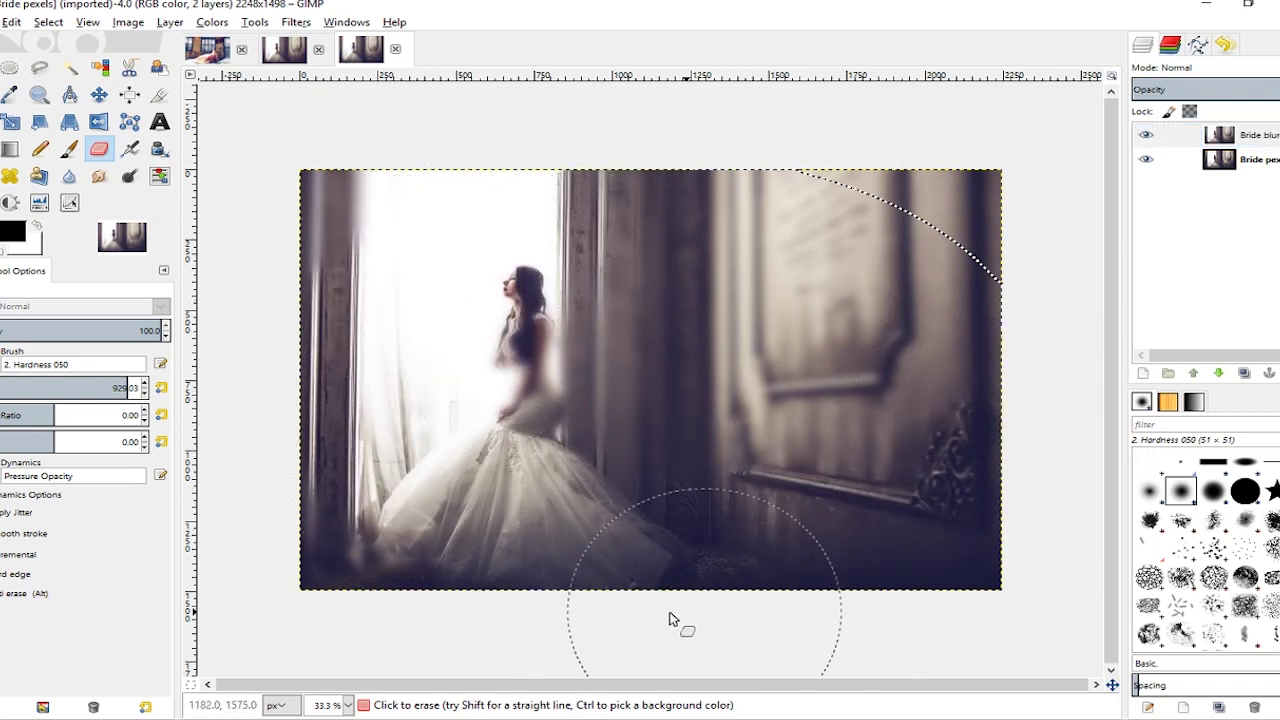
mouse_move(670, 619)
left_mouse_down()
mouse_move(1014, 274)
mouse_move(471, 314)
mouse_move(530, 400)
mouse_move(588, 428)
mouse_move(477, 506)
mouse_move(982, 313)
mouse_move(893, 524)
left_mouse_up()
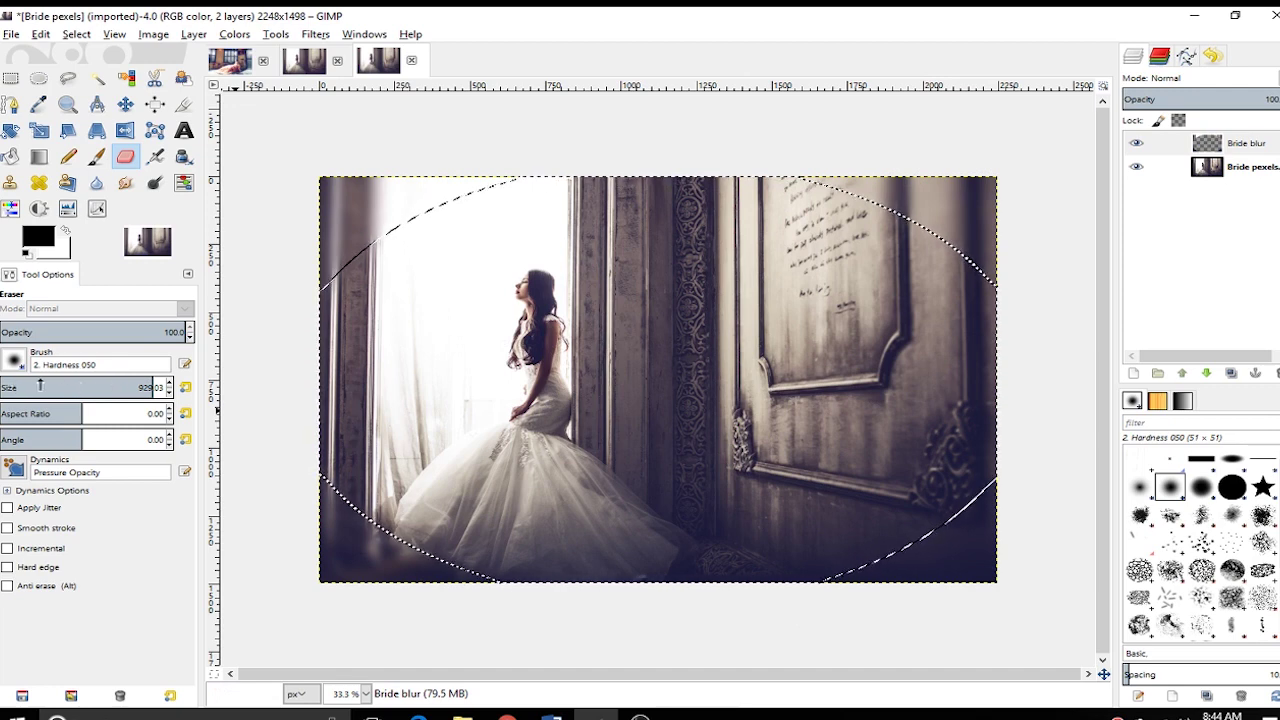
mouse_move(477, 365)
left_mouse_down()
mouse_move(501, 331)
mouse_move(564, 311)
mouse_move(631, 238)
mouse_move(364, 311)
mouse_move(341, 432)
mouse_move(498, 563)
mouse_move(686, 568)
mouse_move(978, 538)
mouse_move(1009, 409)
mouse_move(669, 210)
left_mouse_up()
mouse_move(313, 386)
left_mouse_down()
mouse_move(900, 500)
mouse_move(363, 490)
left_mouse_up()
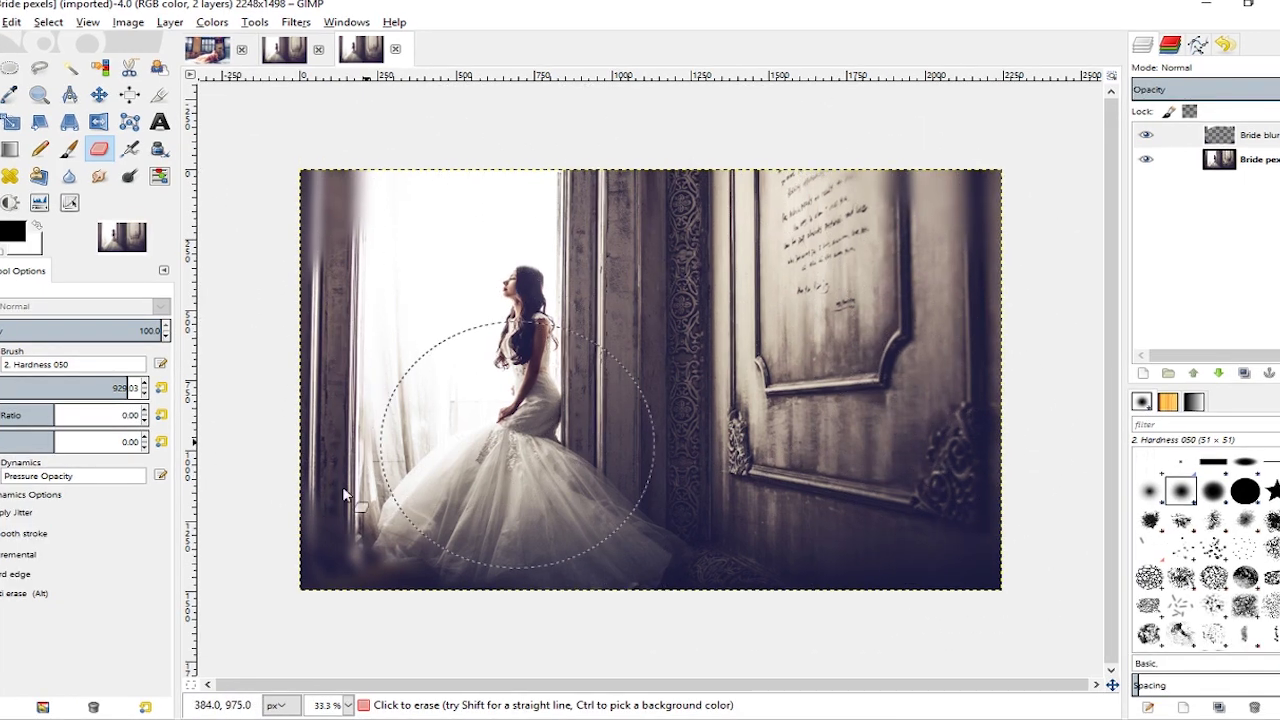
mouse_move(704, 588)
left_mouse_down()
mouse_move(951, 466)
mouse_move(443, 329)
mouse_move(960, 282)
mouse_move(617, 430)
mouse_move(517, 425)
left_mouse_up()
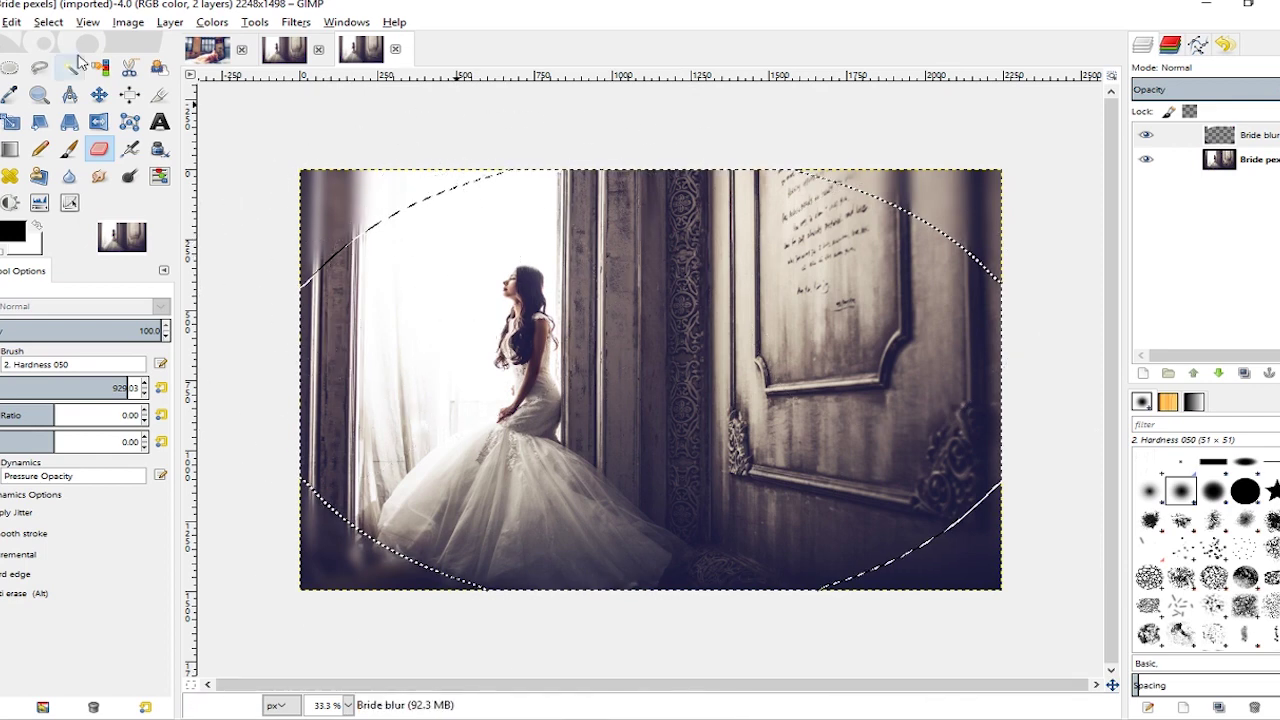
left_click(48, 22)
- Clear the ellipse selection, make Bride pexels active, and choose the Select by Color tool
left_click(78, 66)
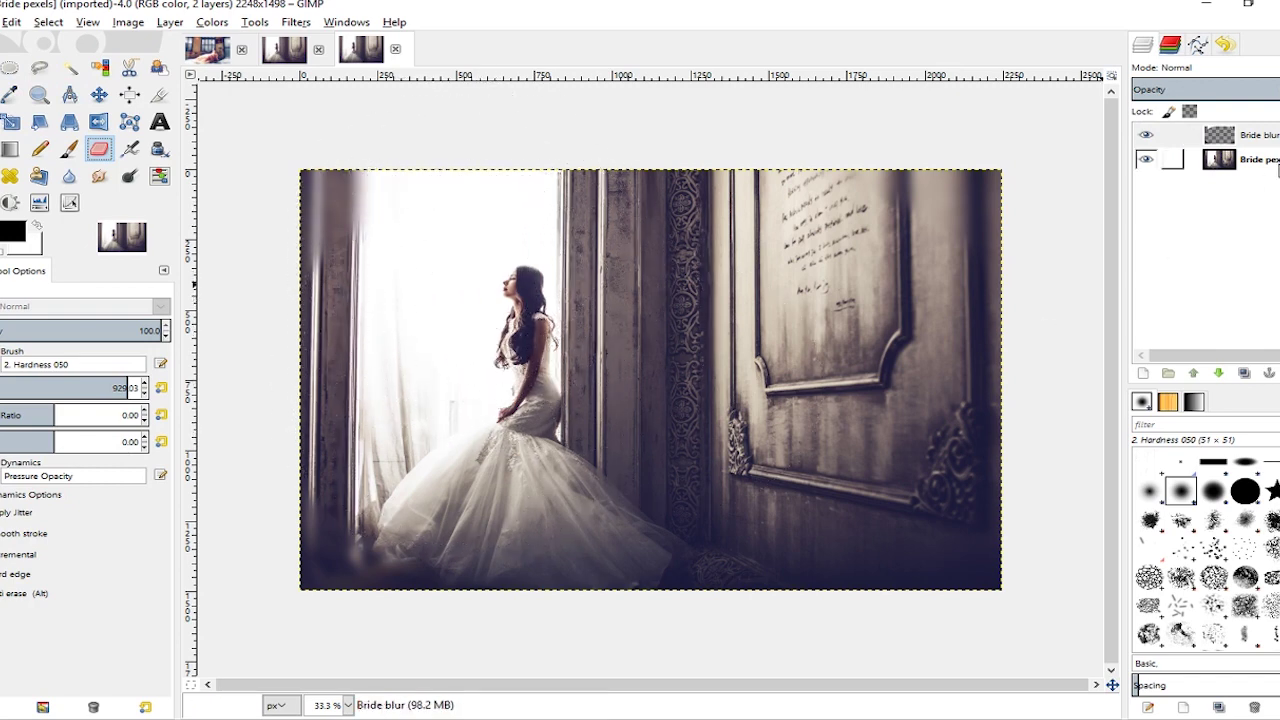
left_click(1228, 166)
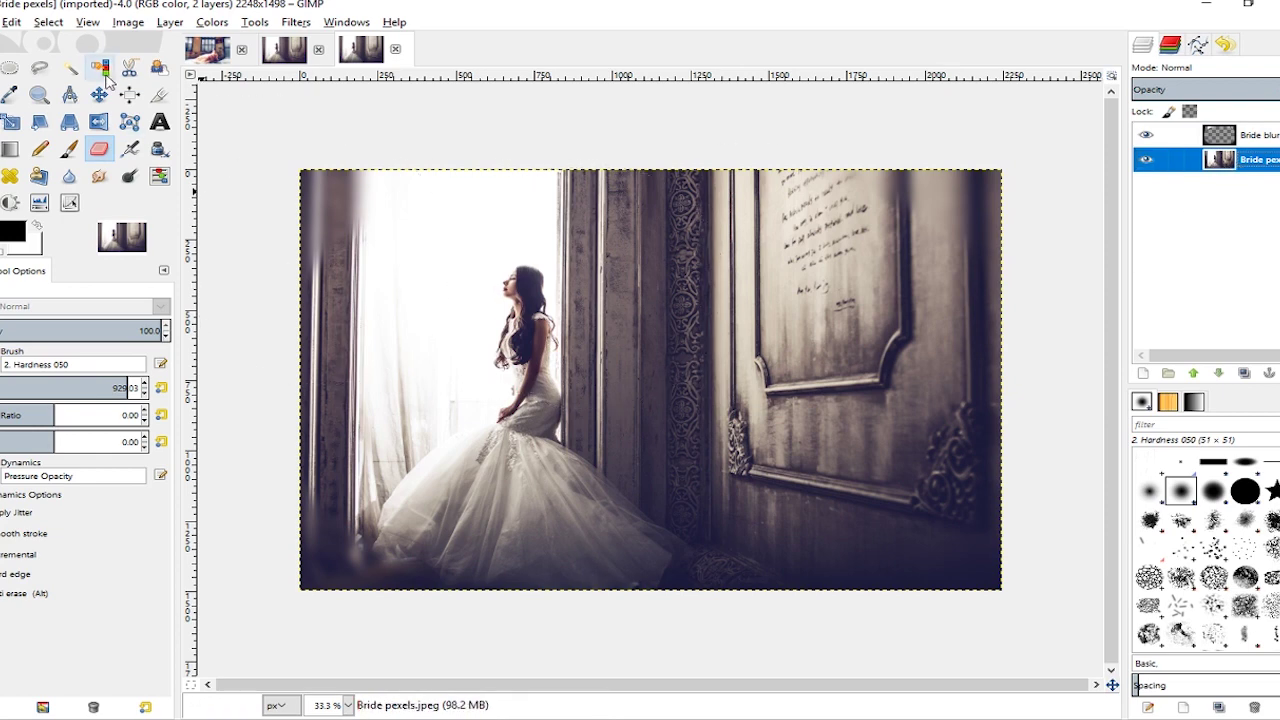
left_click(103, 70)
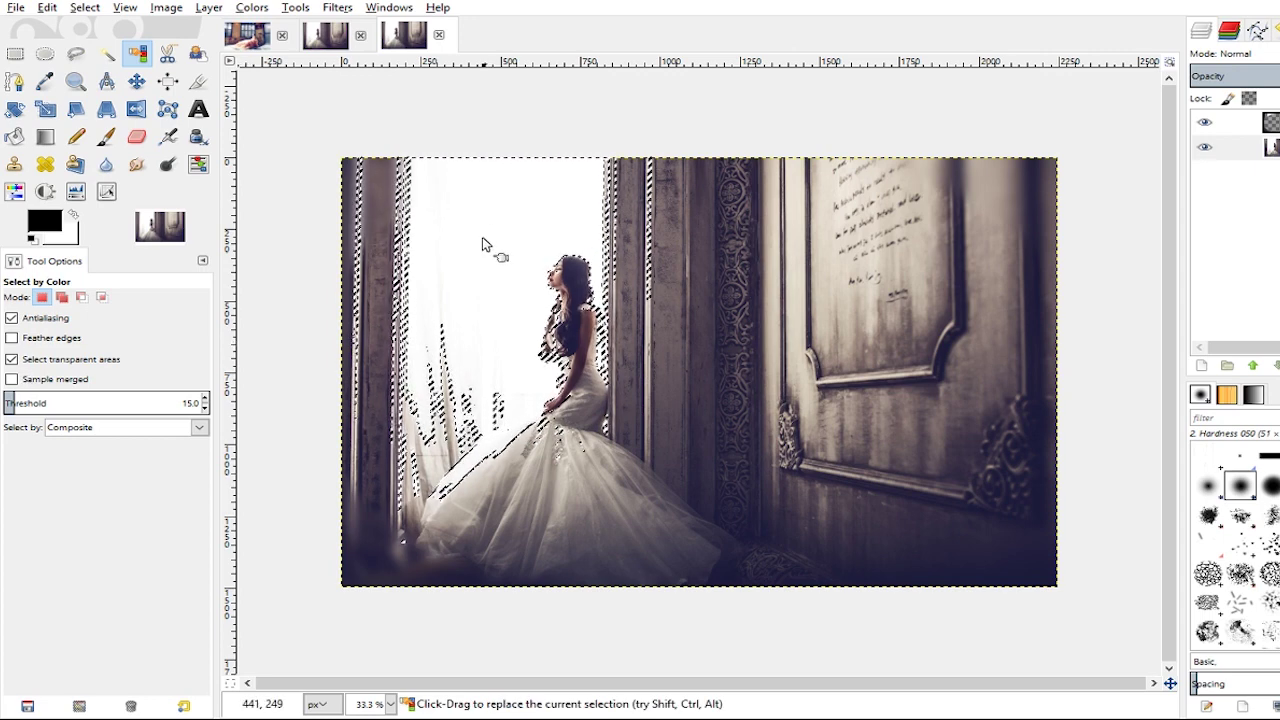
- Select the bright window light by colour, tuning the threshold to 14.9
left_click(7, 401)
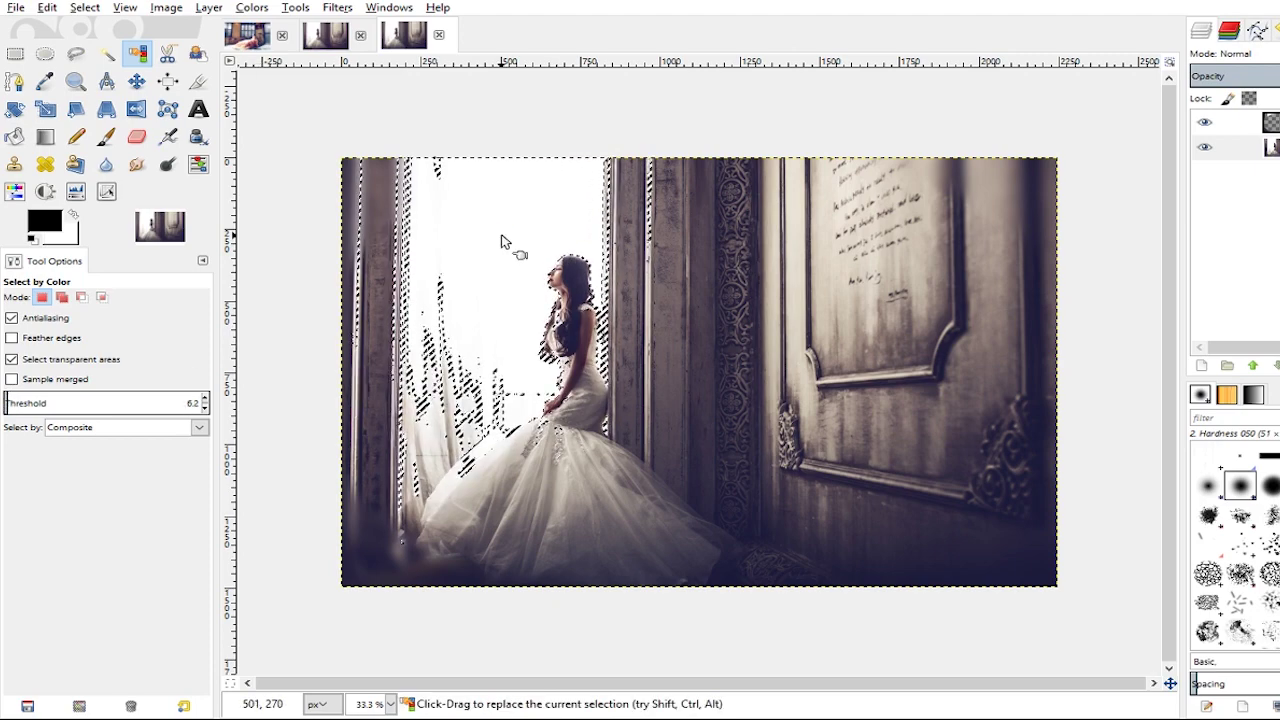
left_click(473, 297)
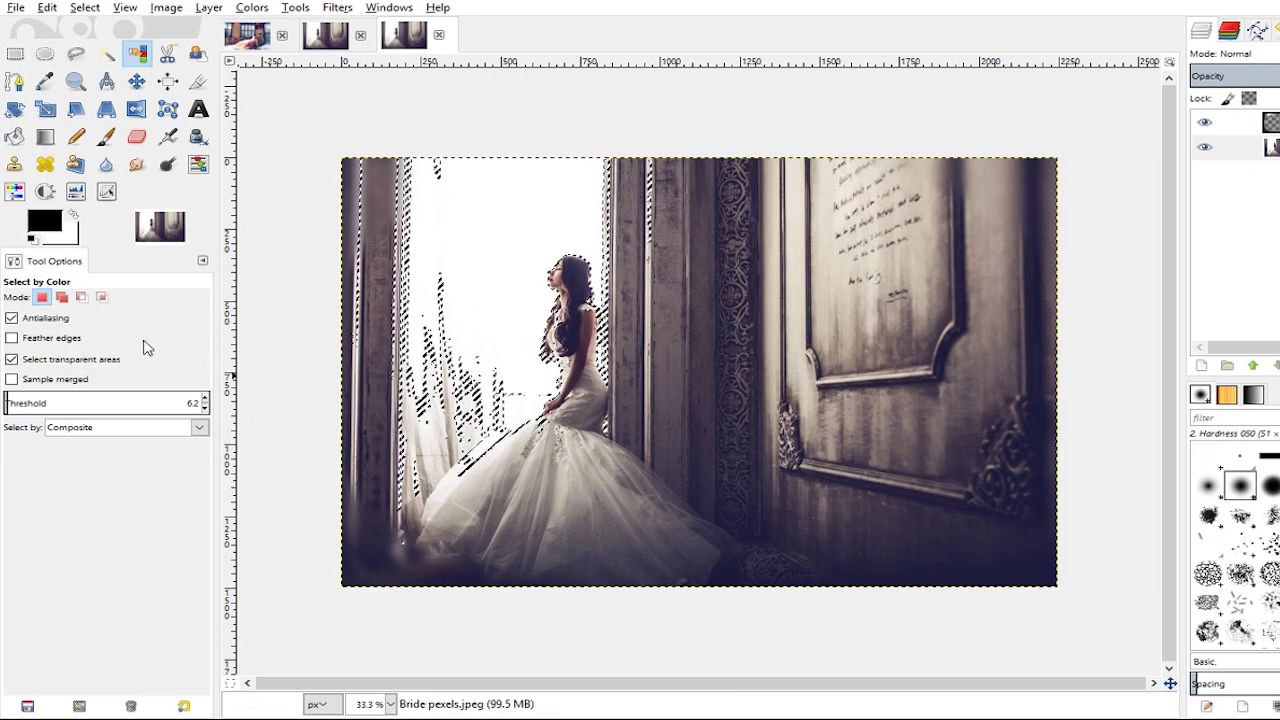
left_click_drag(26, 400, 98, 402)
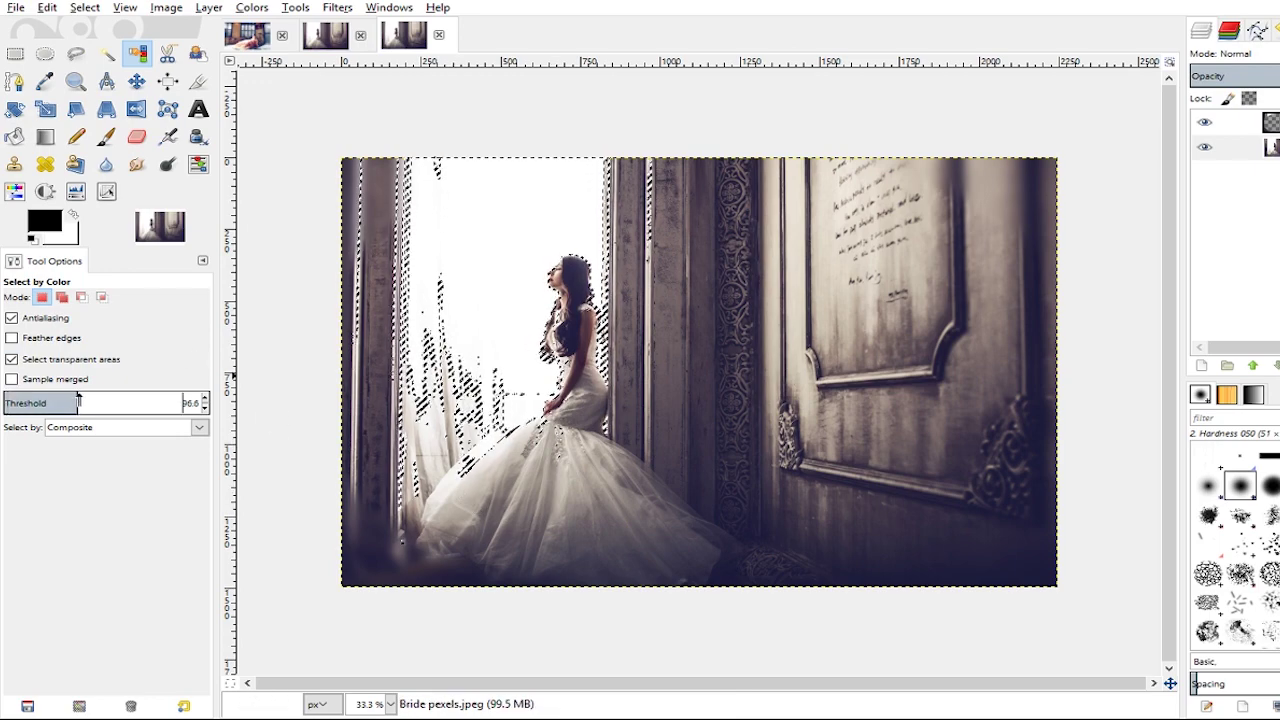
left_click(462, 267)
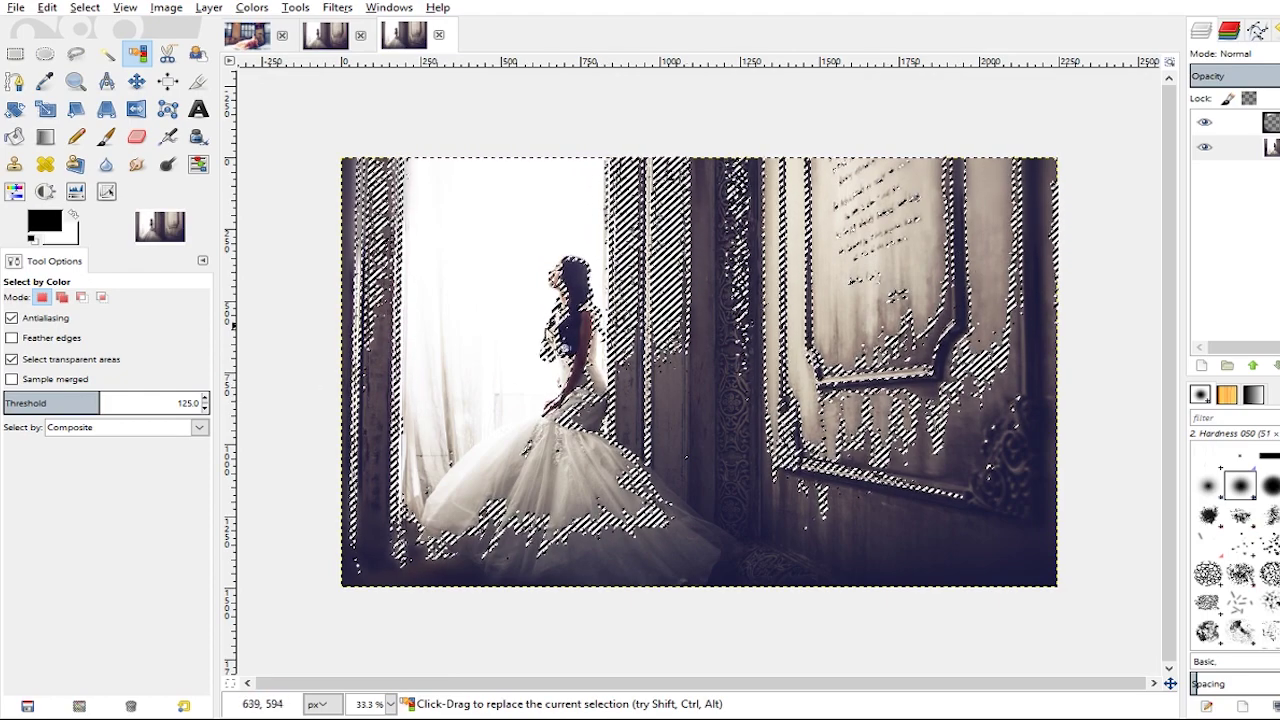
left_click(18, 403)
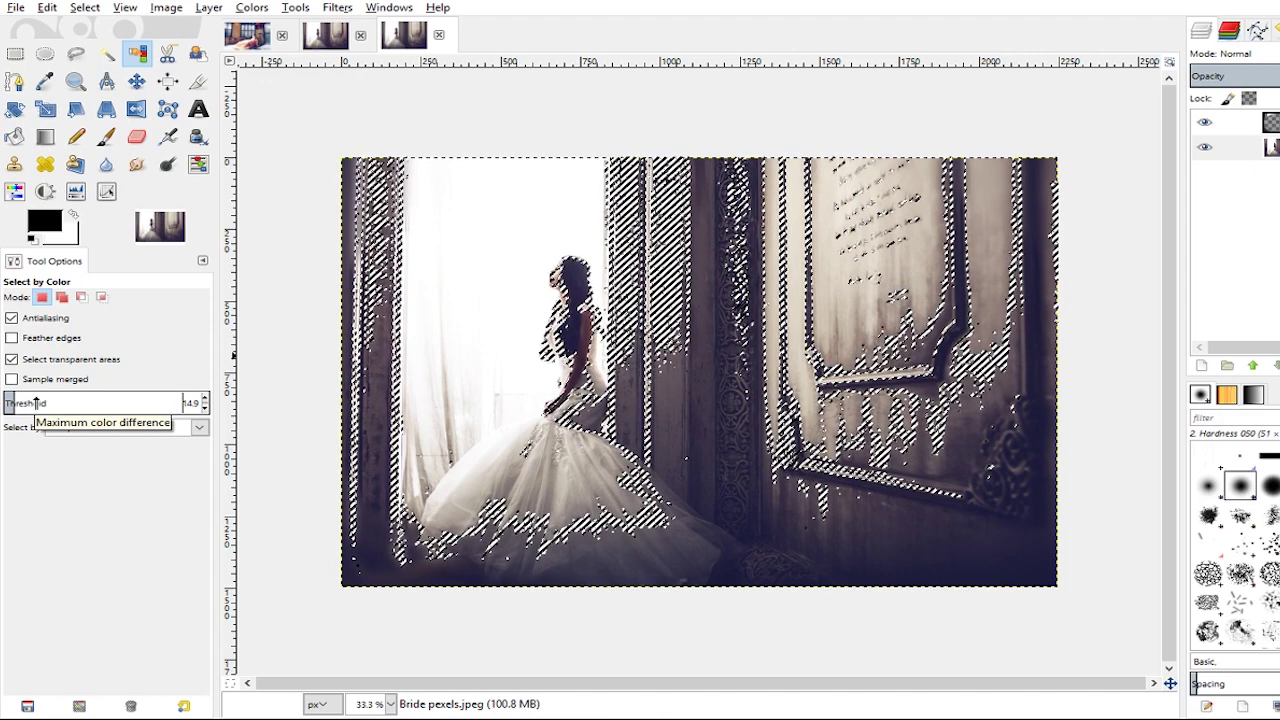
left_click_drag(505, 262, 500, 257)
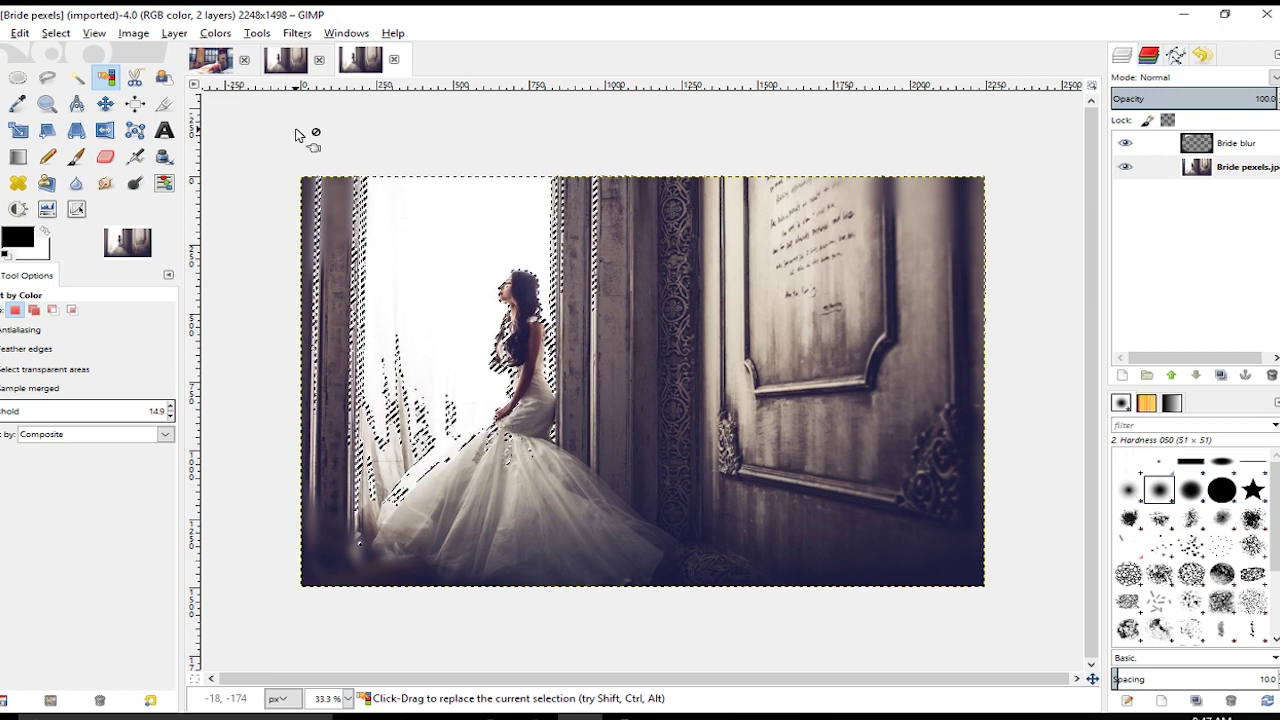
- Copy the window-light selection and paste it back as a floating selection
key("ctrl")
key("ctrl+c")
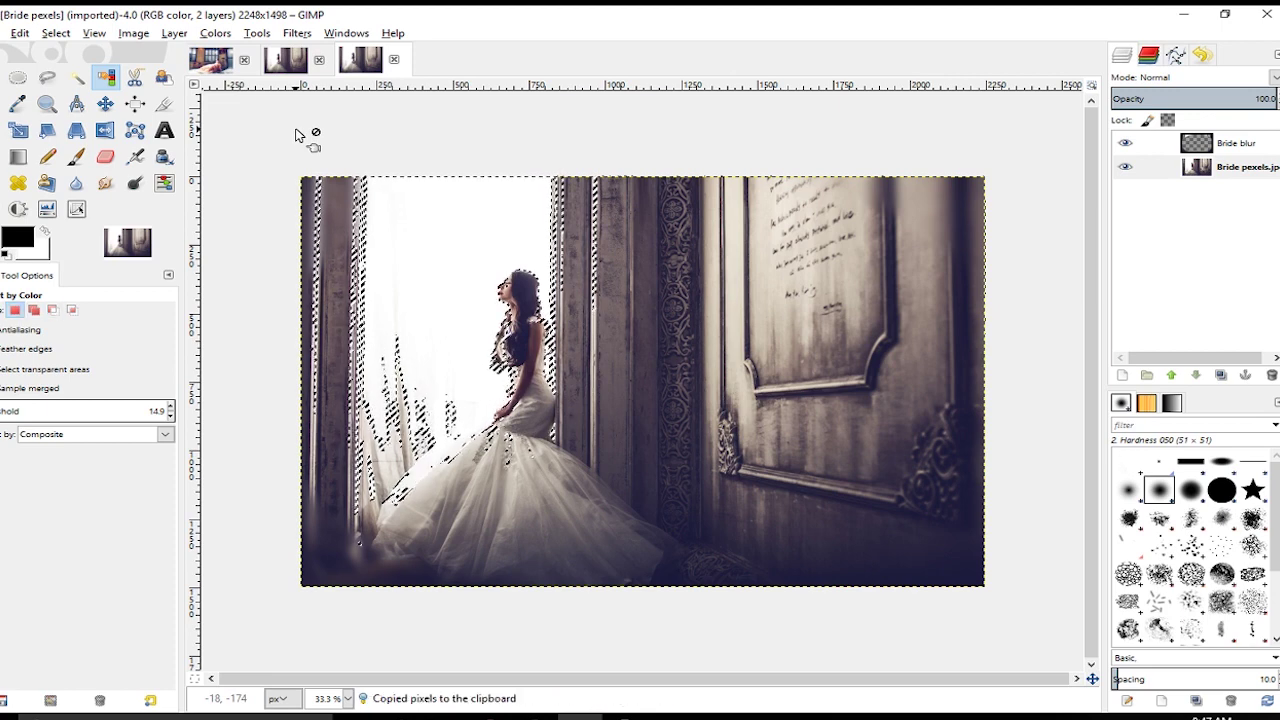
key("ctrl+v")
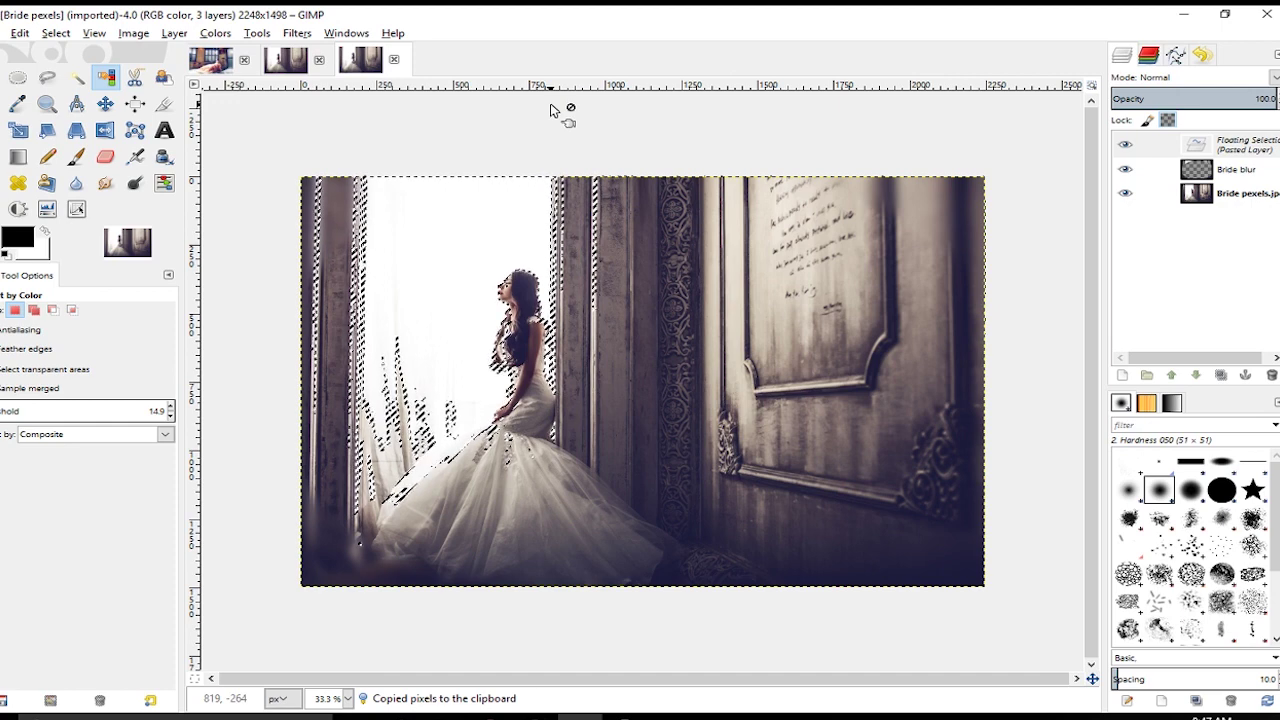
- Convert the floating selection into a new Pasted Layer, then restore all layers' visibility
left_click(1202, 147)
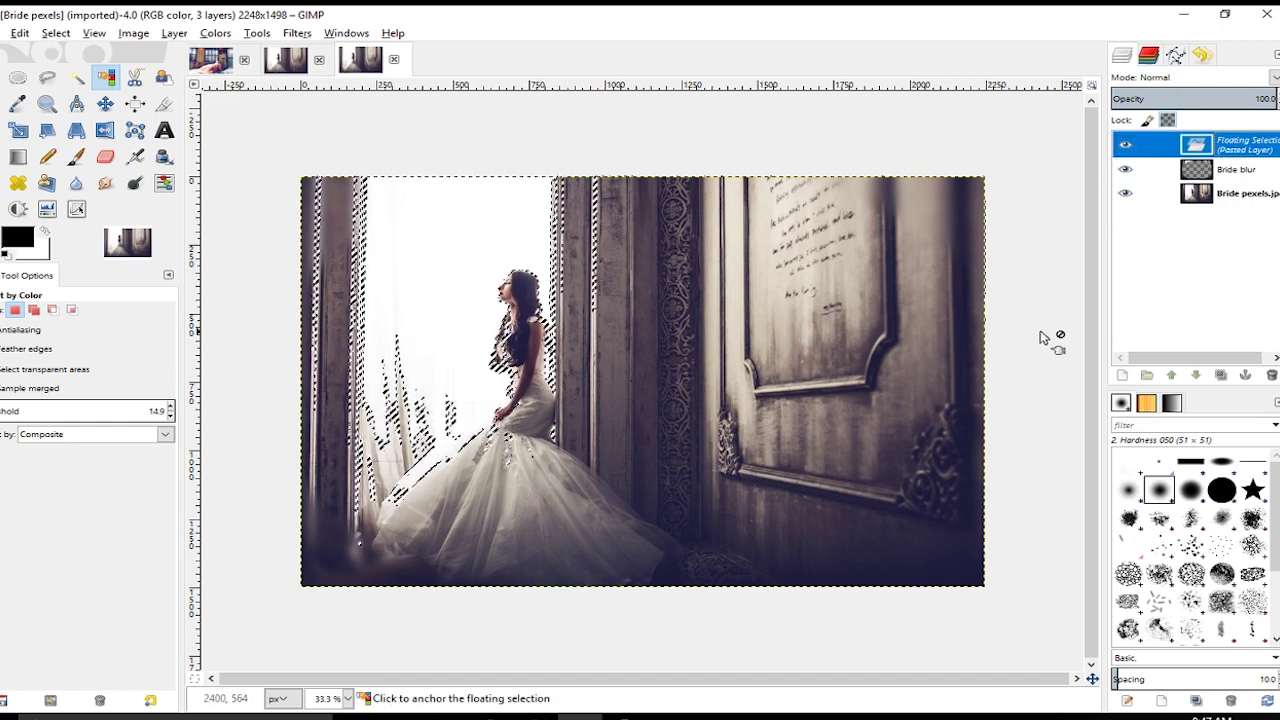
left_click(1124, 376)
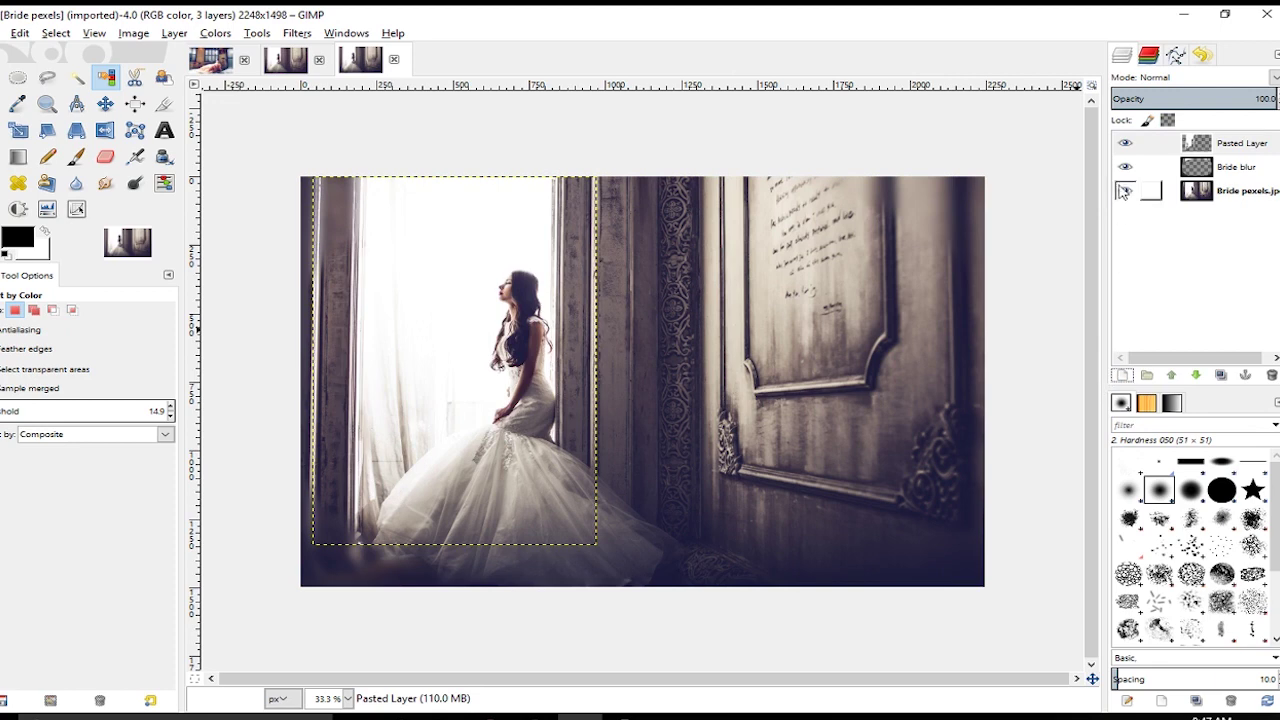
left_click(1125, 143, "shift")
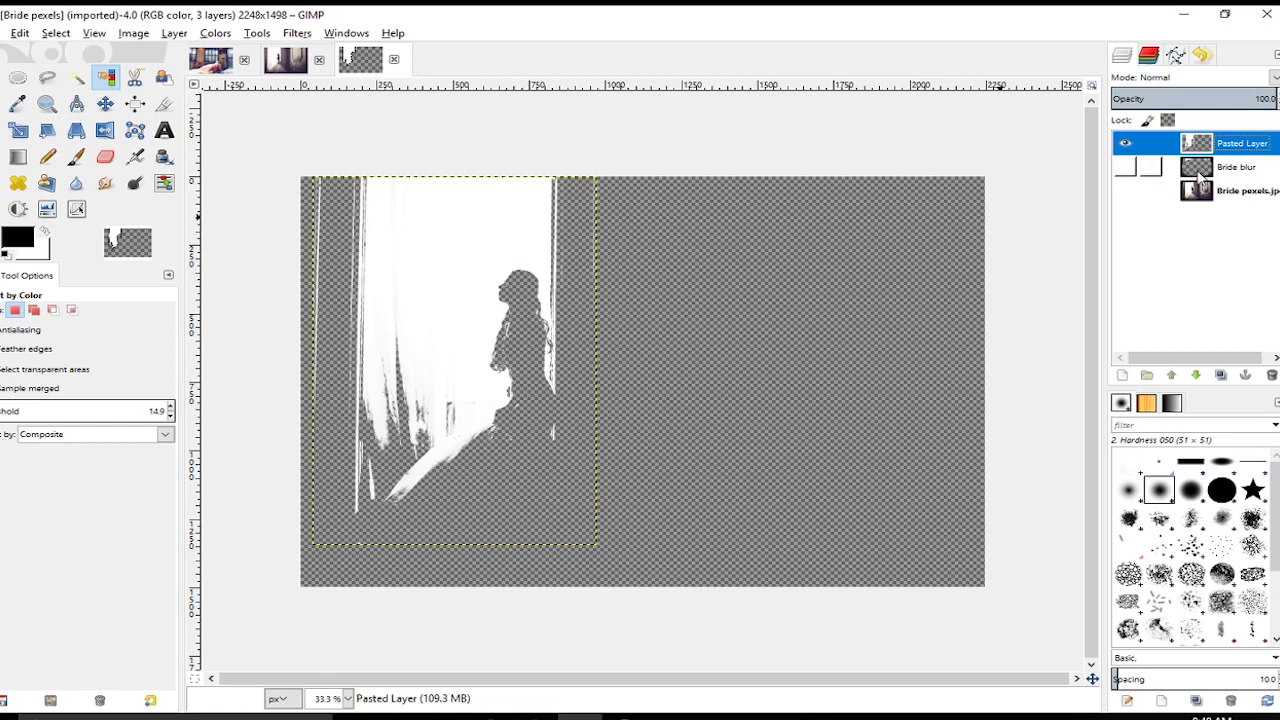
left_click(1125, 167)
left_click(1124, 195)
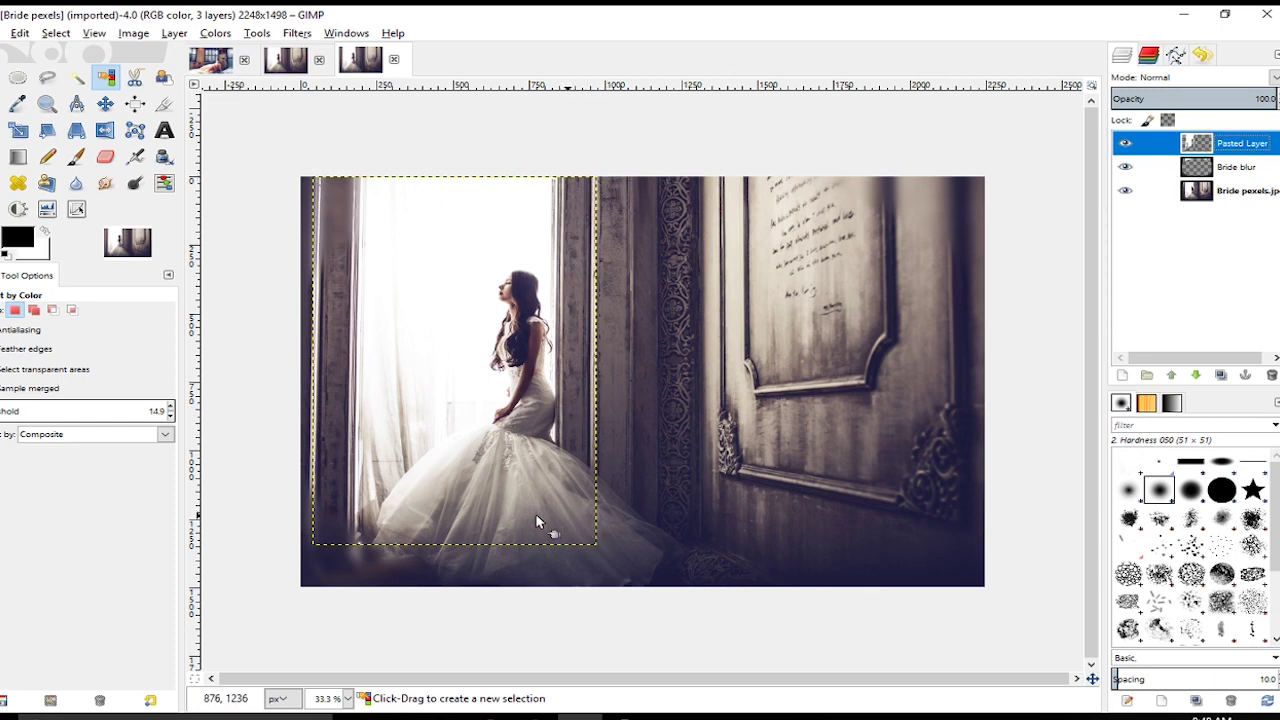
left_click(175, 34)
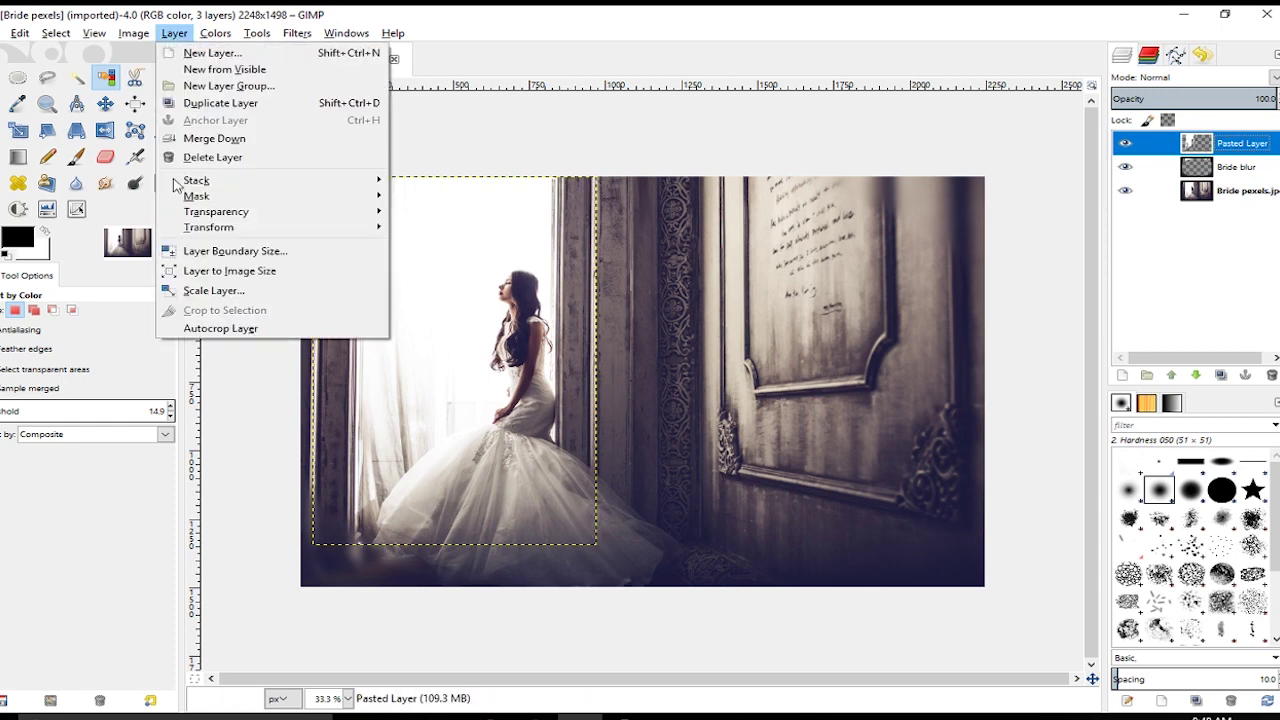
- Fit the Pasted Layer to image size and apply a 130 px Gaussian blur
left_click(228, 271)
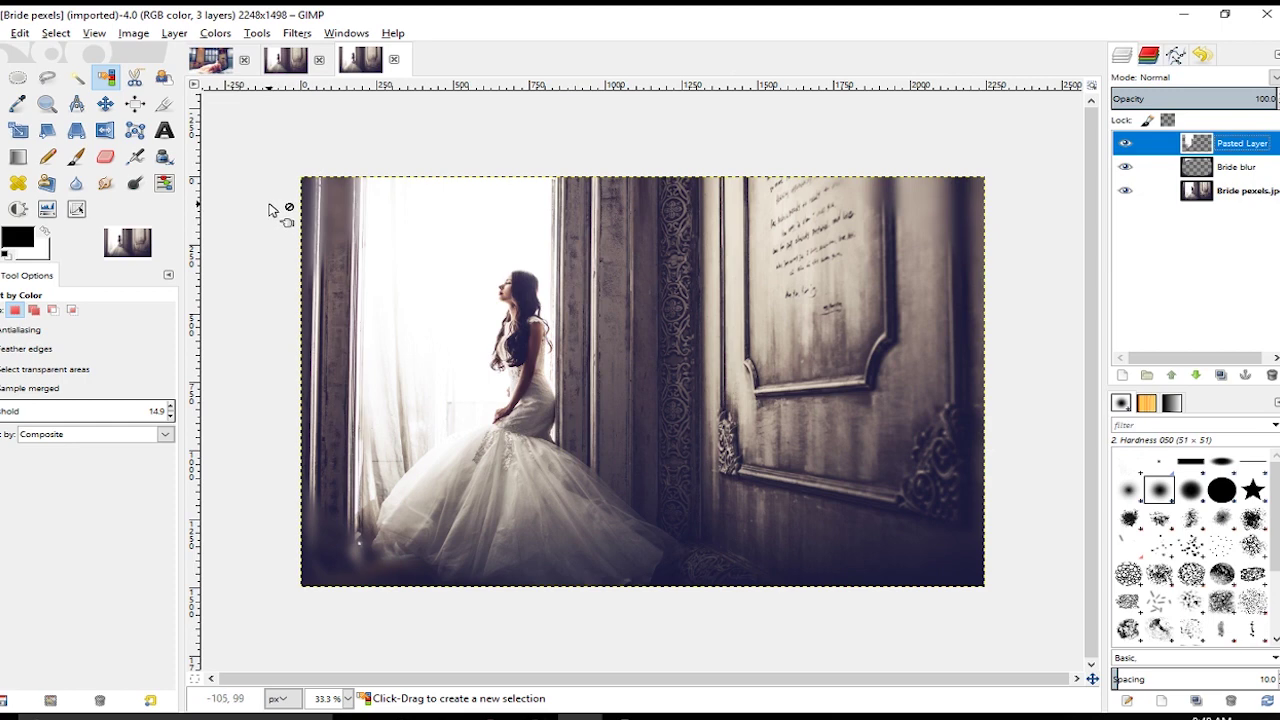
left_click(304, 34)
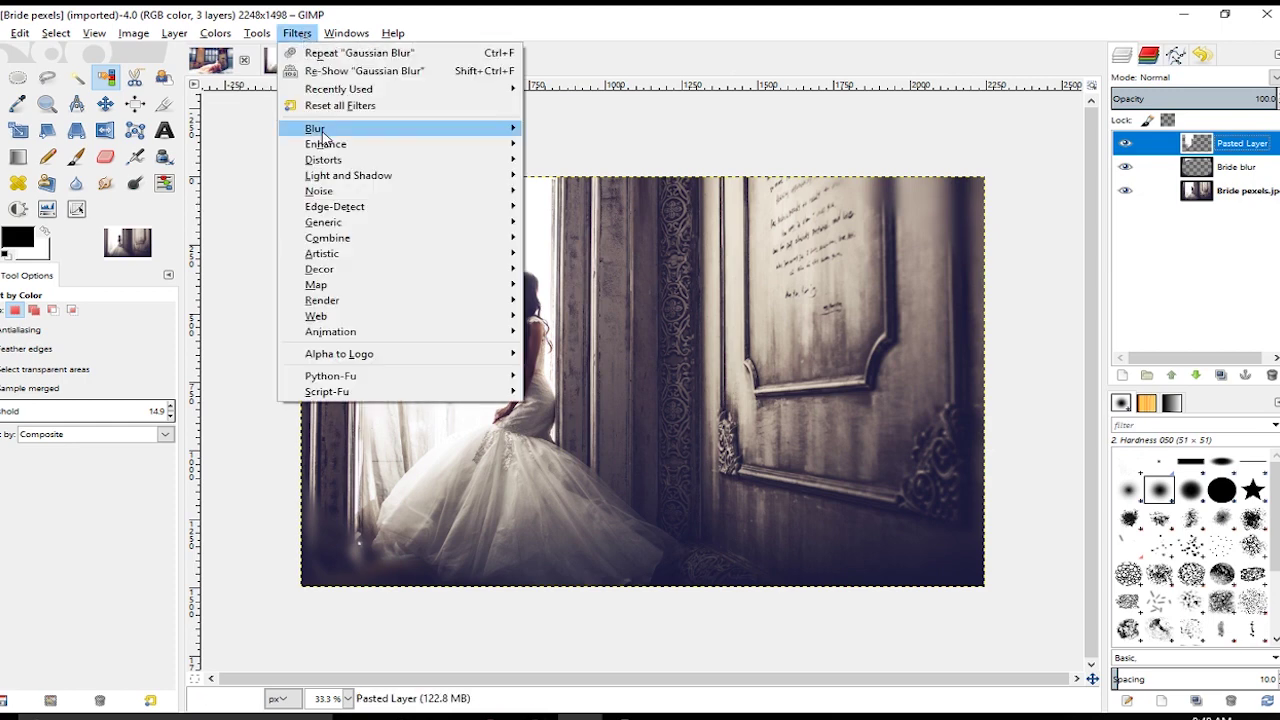
mouse_move(322, 130)
left_click(570, 140)
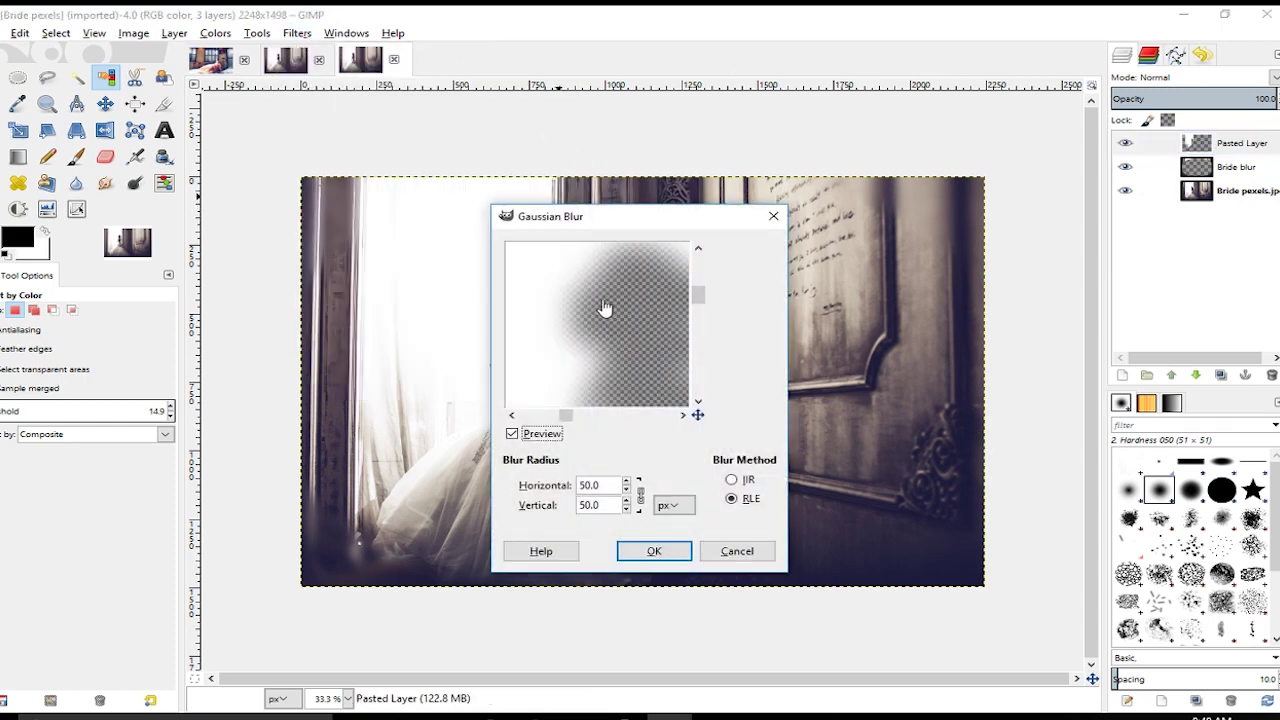
mouse_move(605, 307)
left_mouse_down()
mouse_move(640, 330)
mouse_move(585, 315)
left_mouse_up()
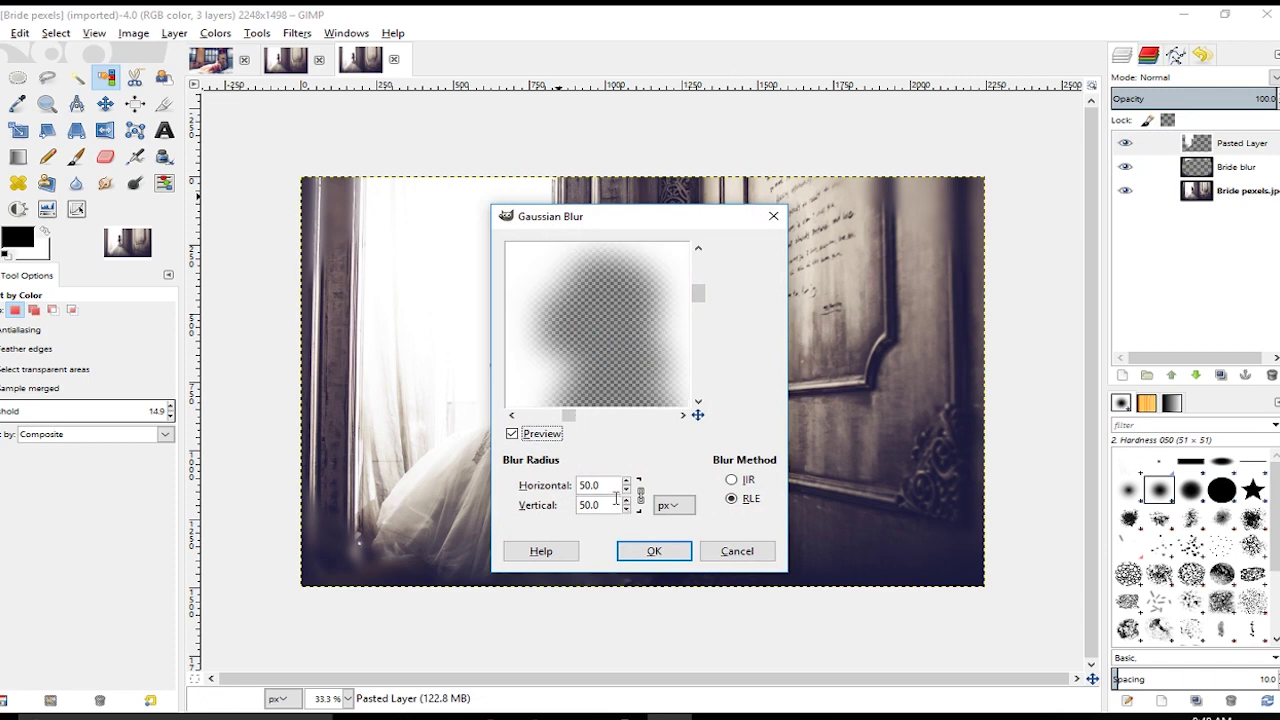
scroll(628, 484, "up", 16)
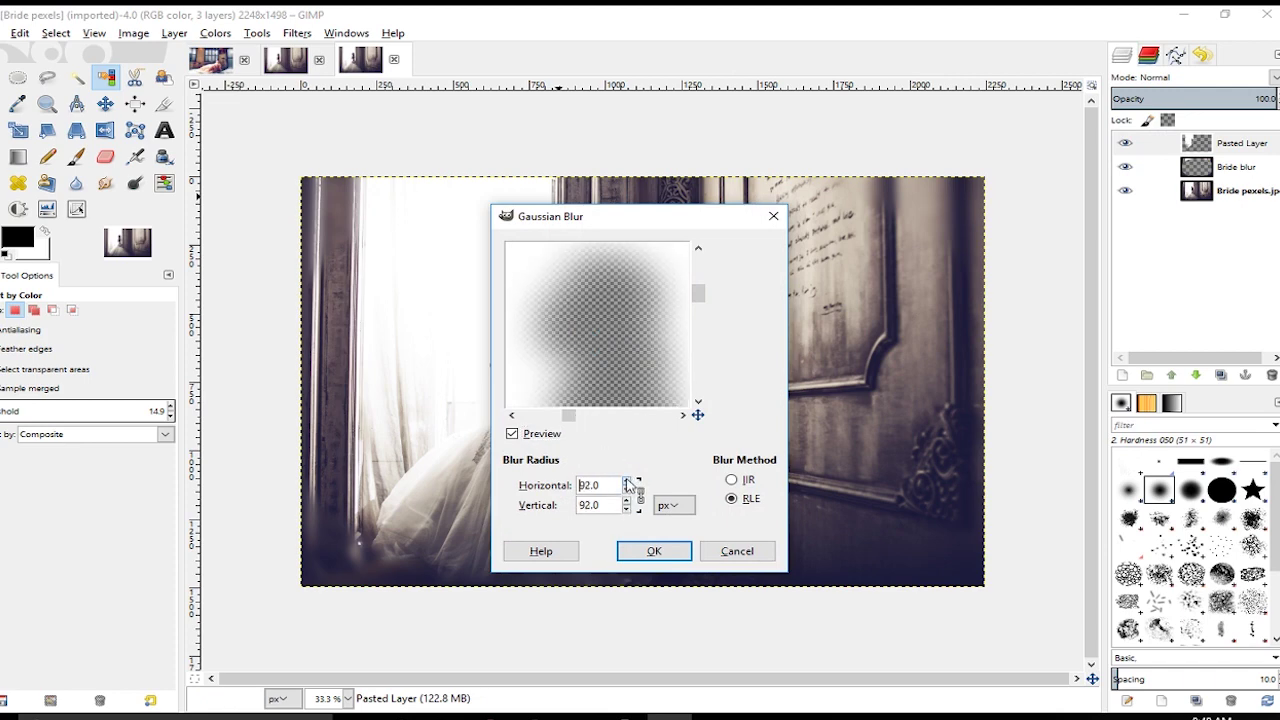
scroll(628, 484, "up", 9)
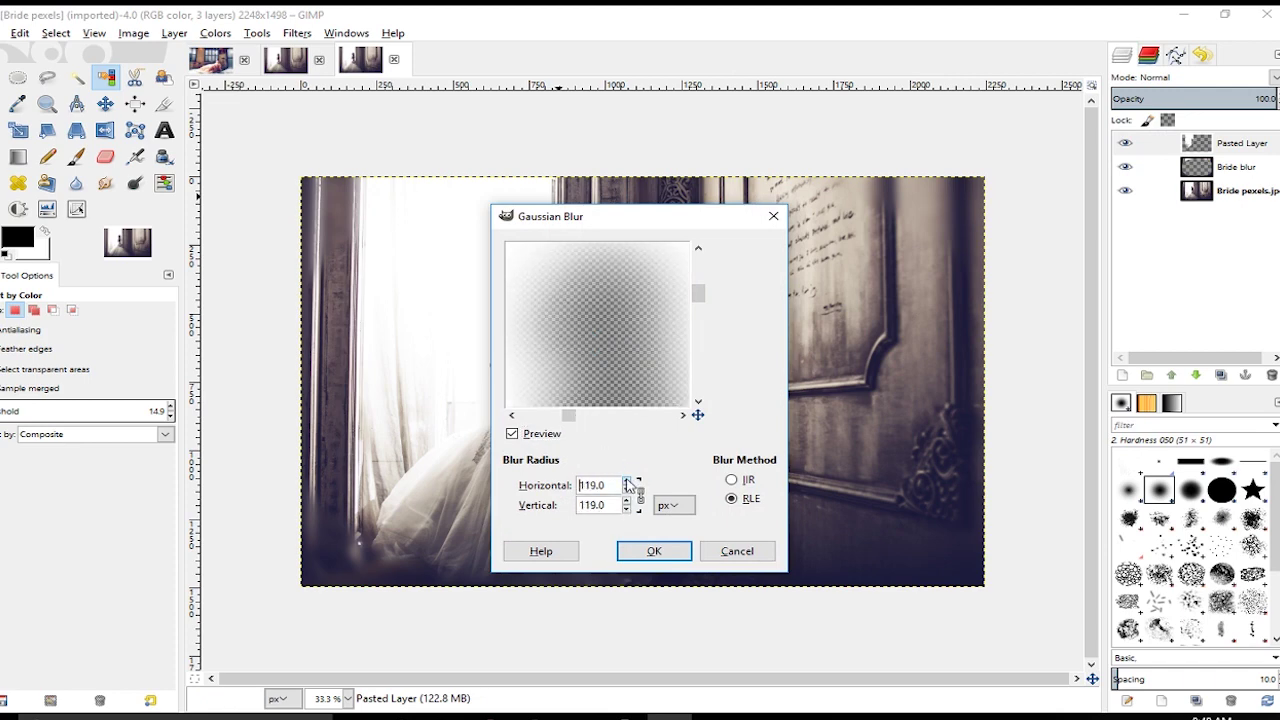
scroll(628, 484, "up", 10)
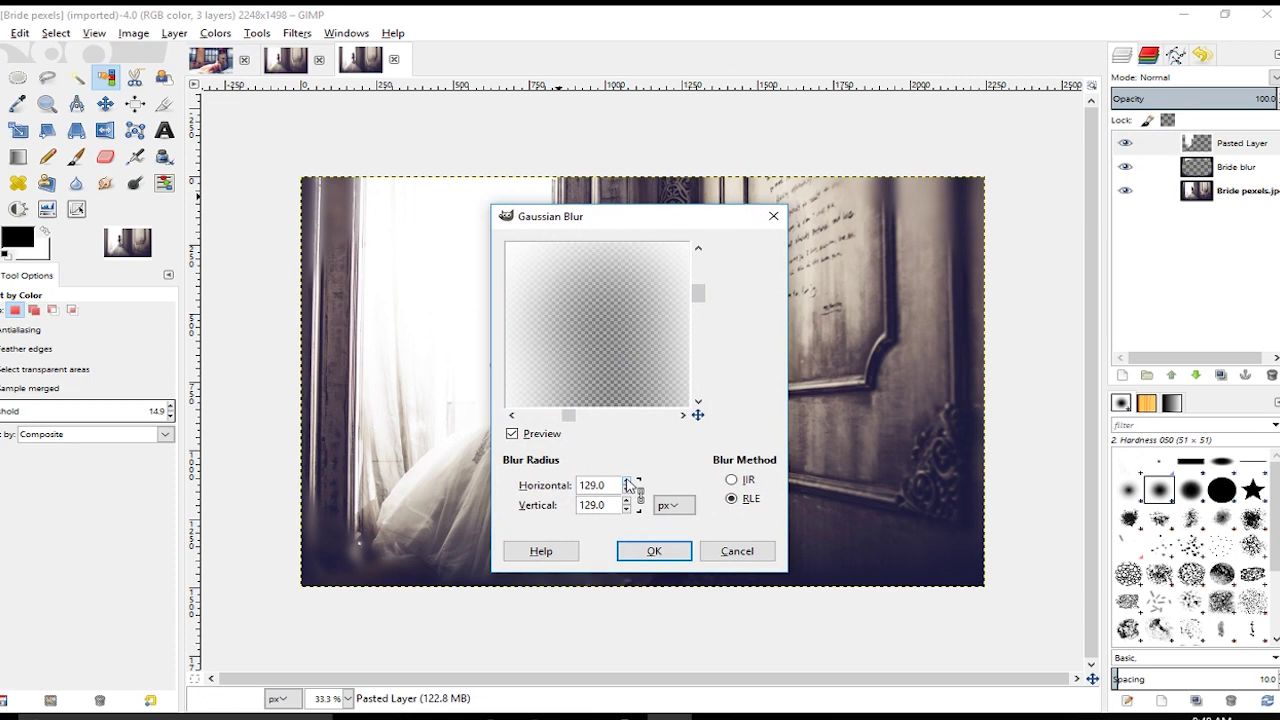
left_click(654, 551)
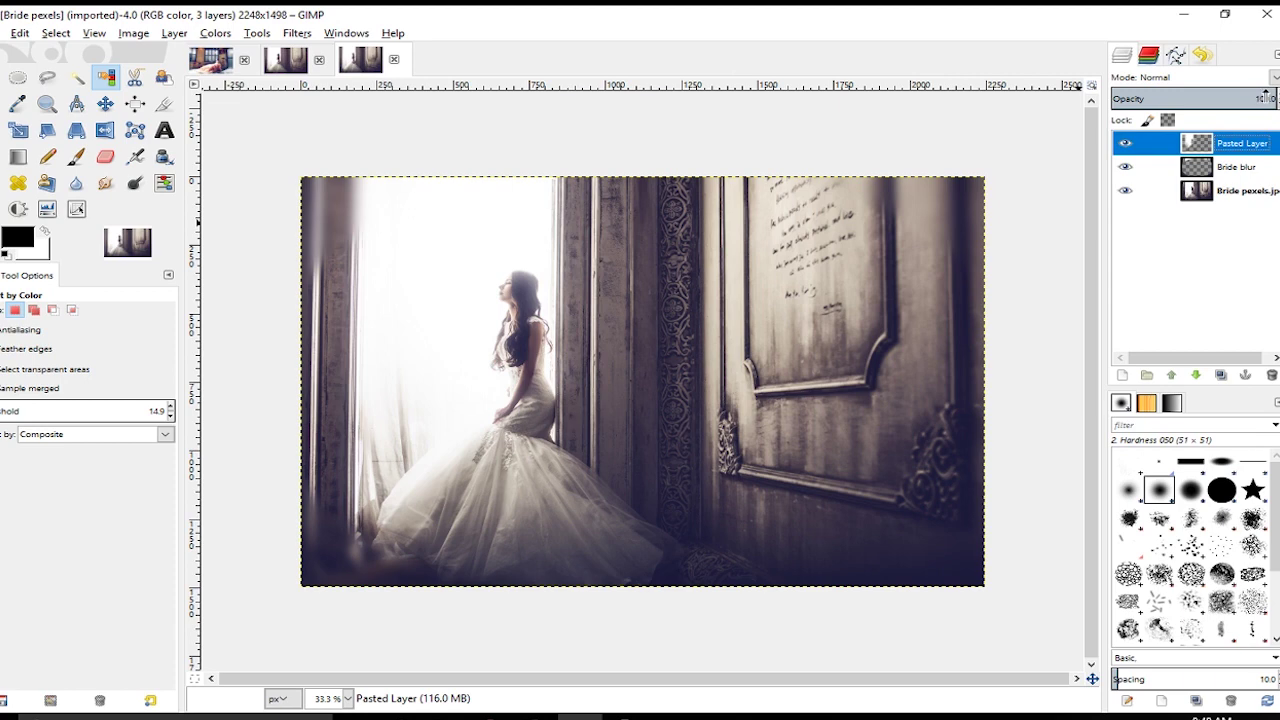
- Lower the Pasted Layer's opacity below 100 and select the Bride pexels.jpeg layer
mouse_move(1265, 95)
left_mouse_down()
mouse_move(1128, 97)
mouse_move(1275, 98)
mouse_move(1242, 94)
left_mouse_up()
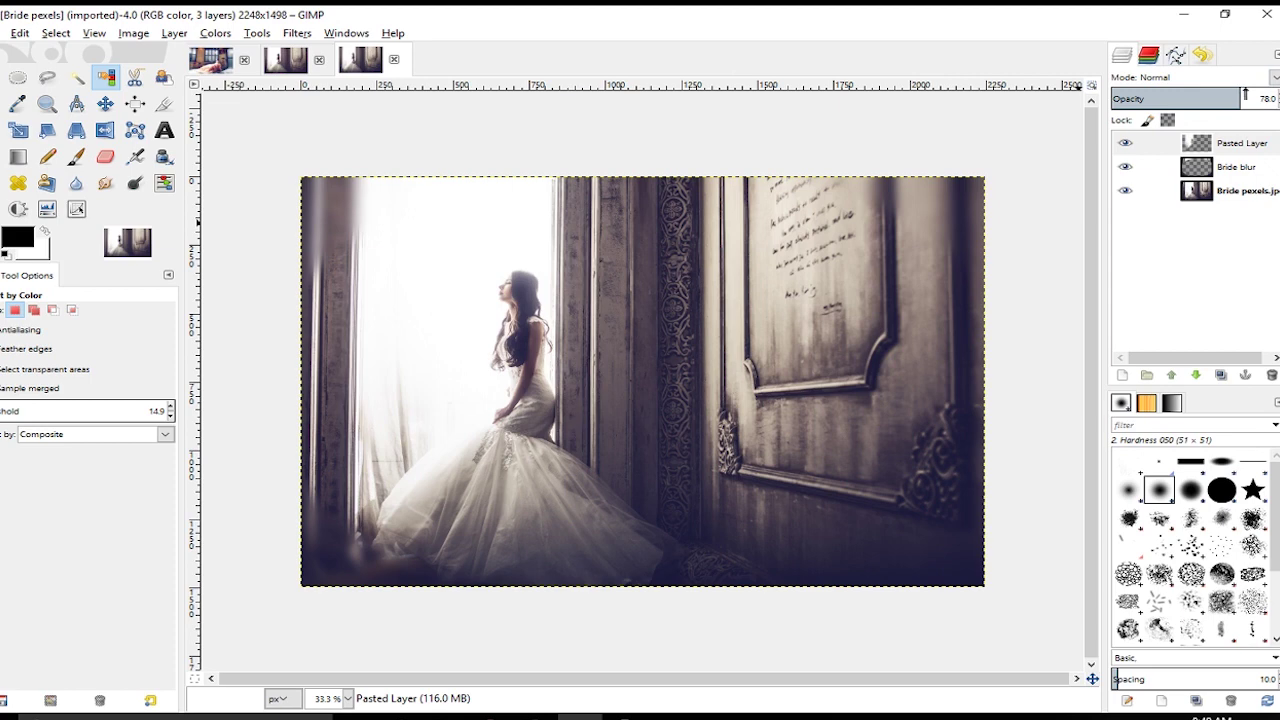
left_click(1207, 189)
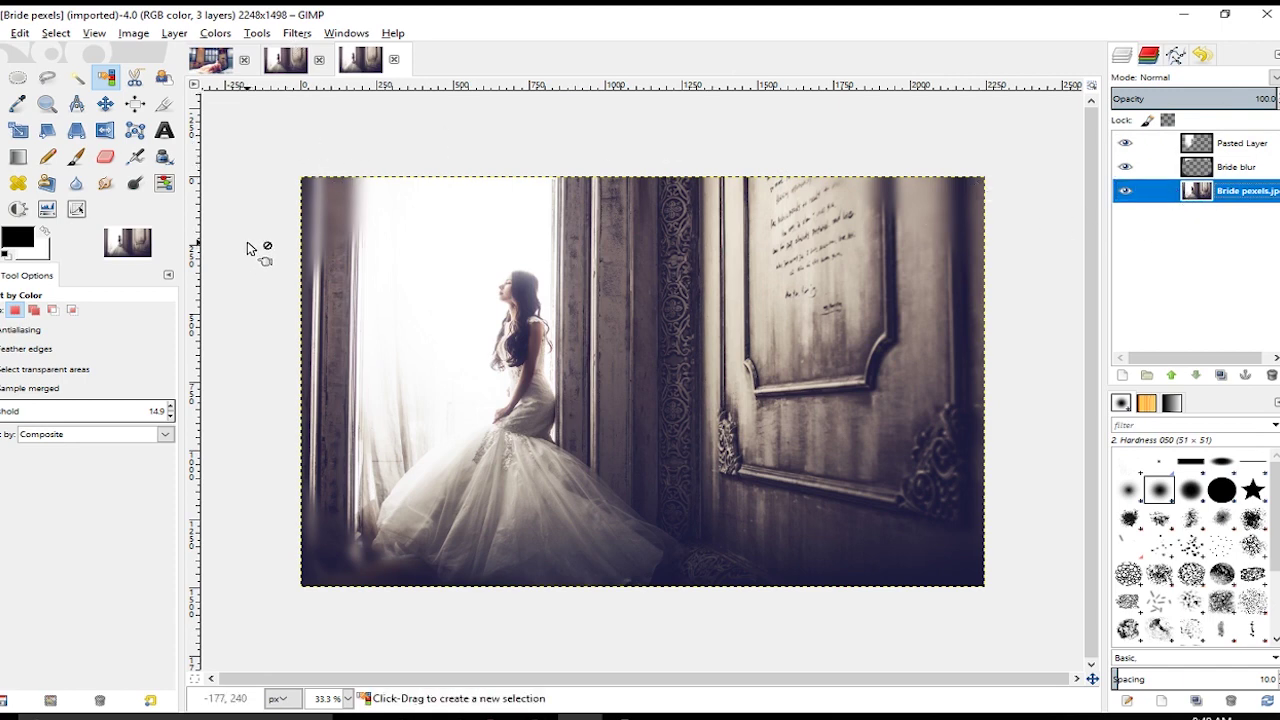
left_click(47, 208)
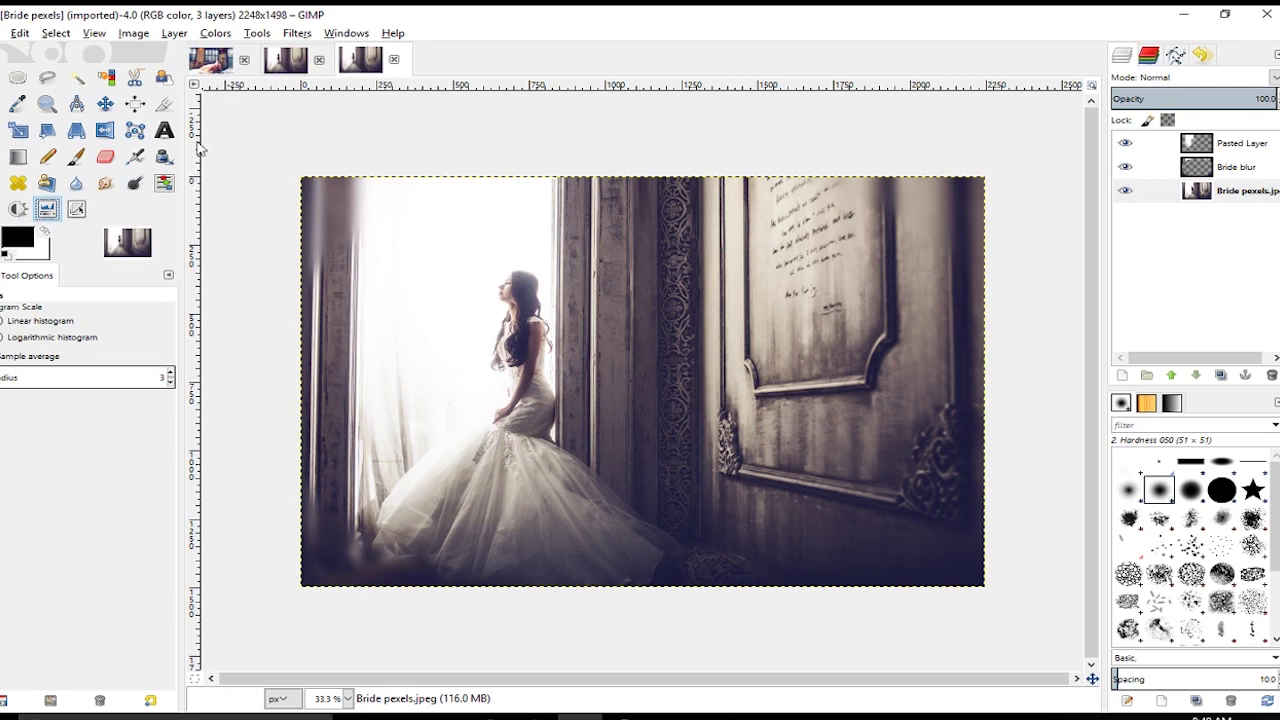
left_click(216, 34)
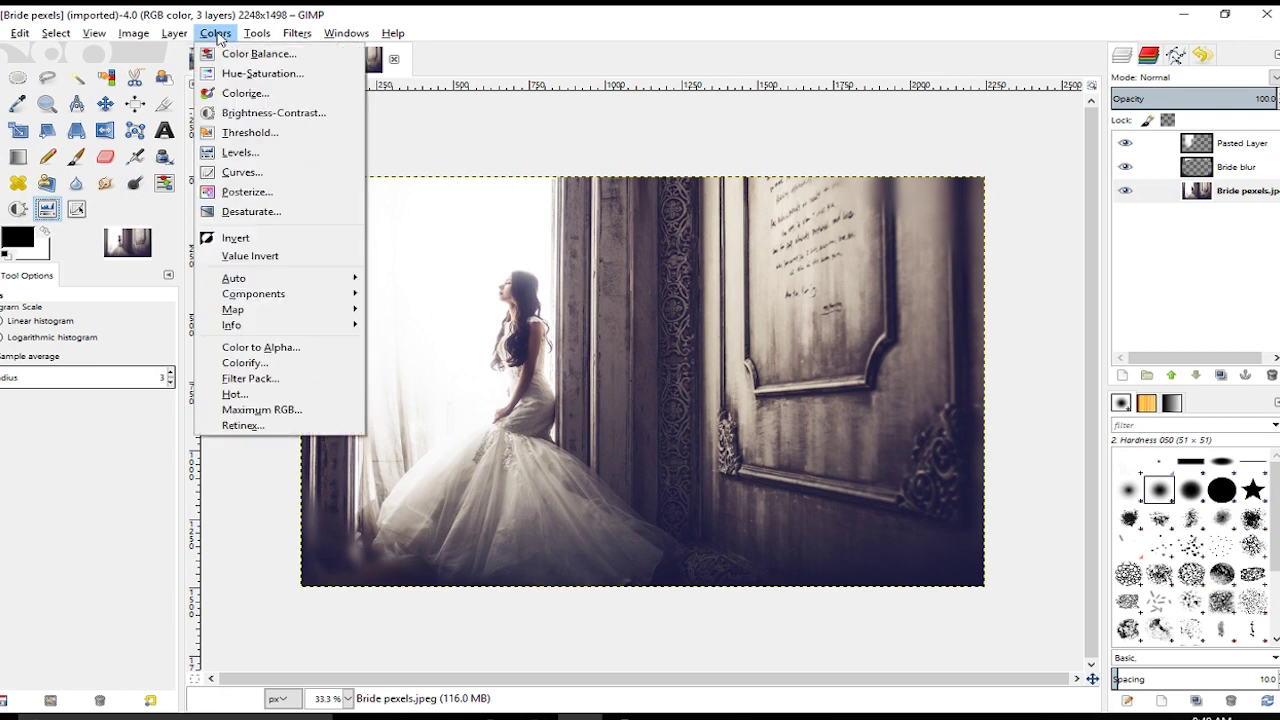
- In Levels, set the Red channel output black level to 8 and lower its white level
left_click(272, 152)
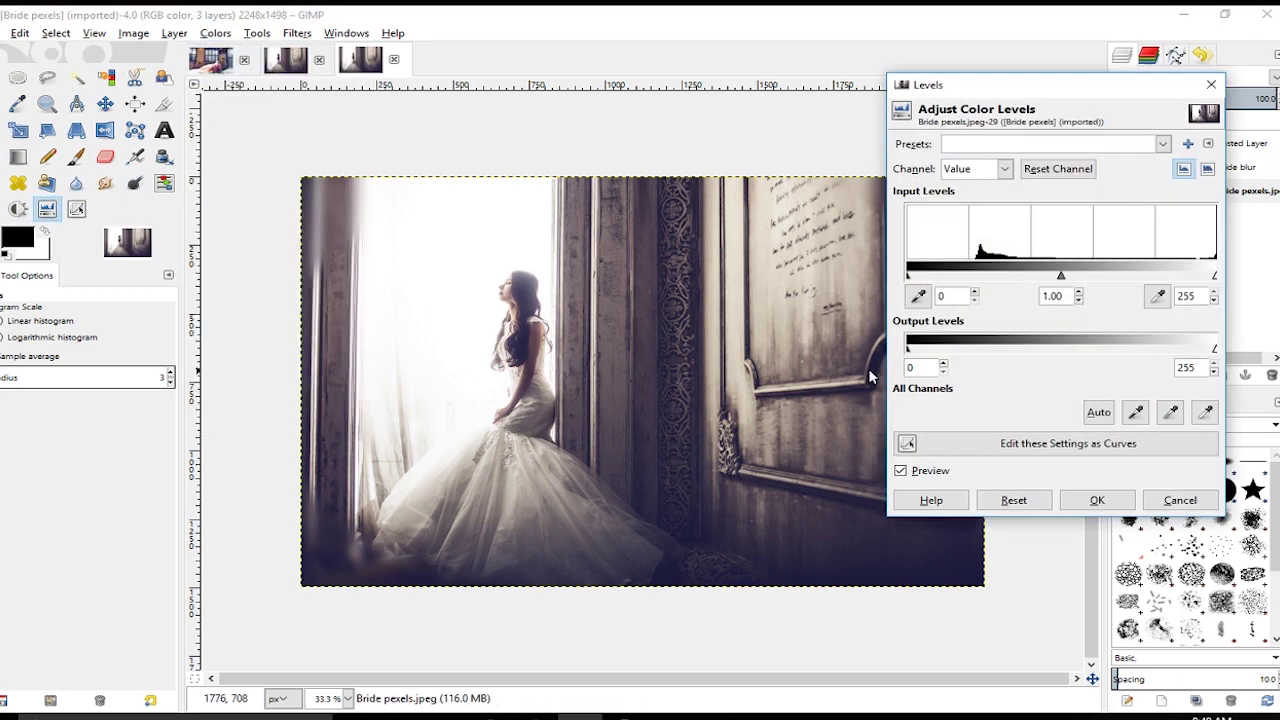
left_click(1004, 168)
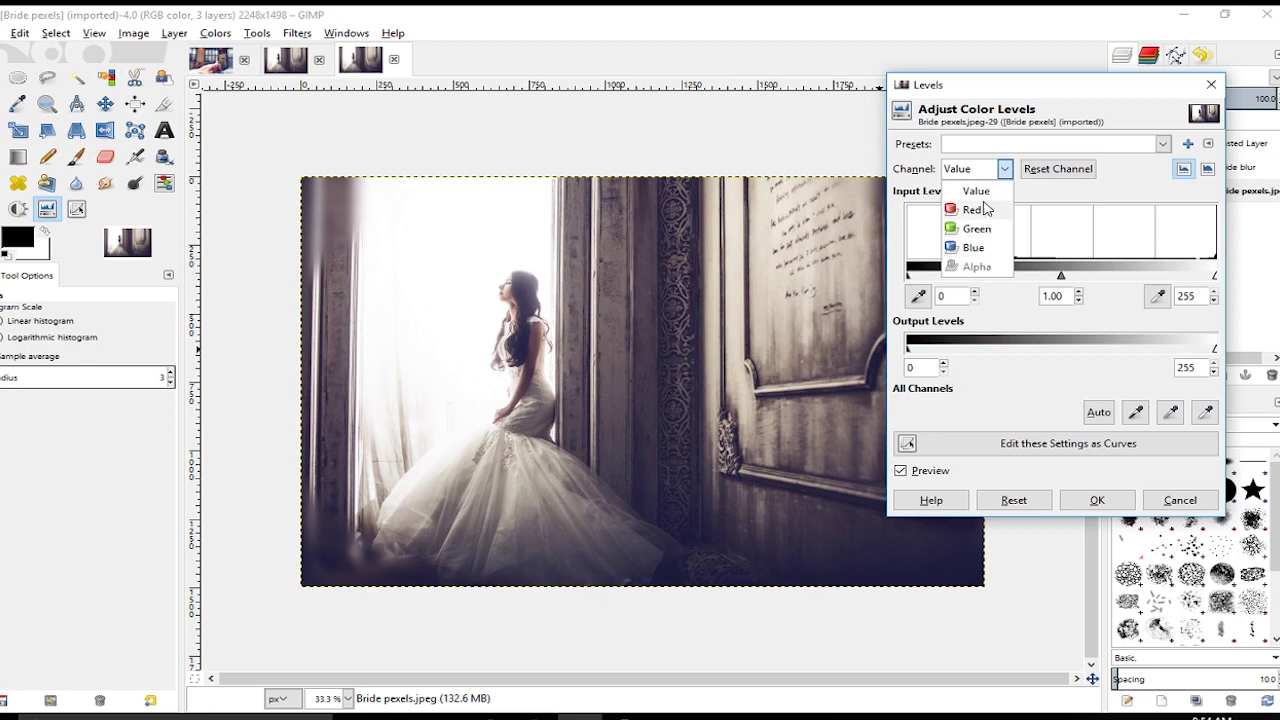
left_click(986, 209)
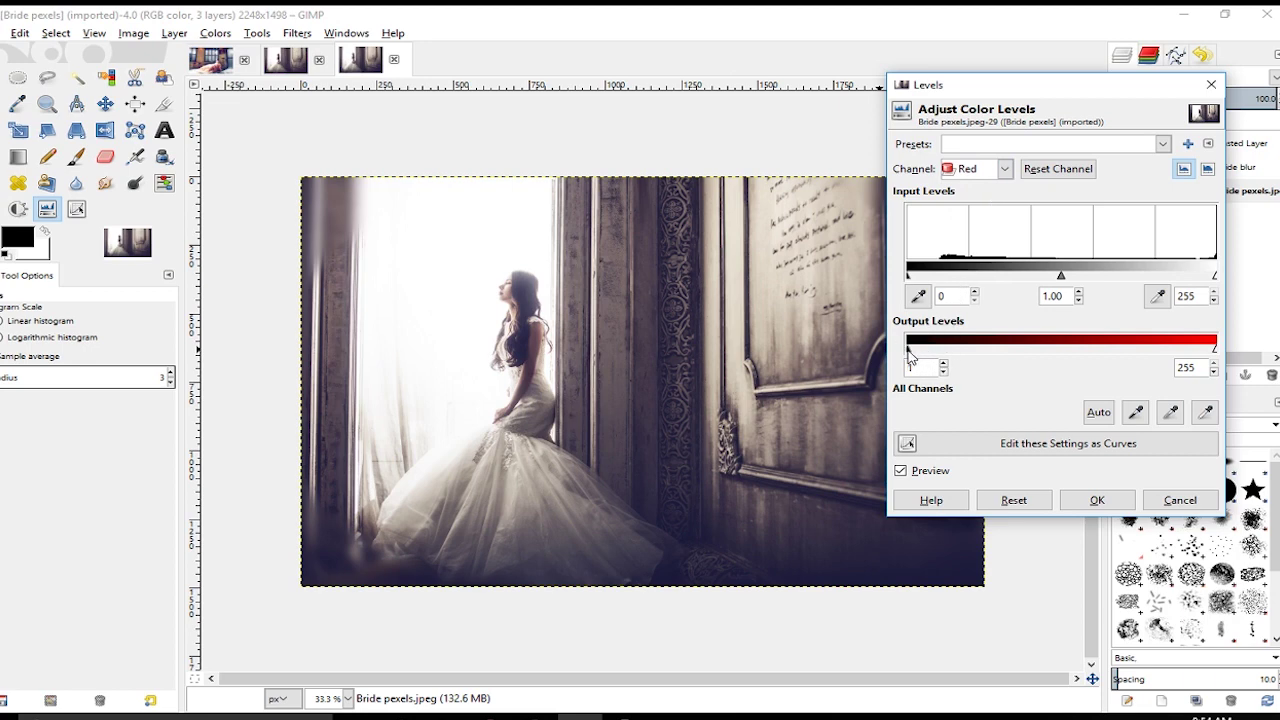
left_click_drag(910, 355, 935, 351)
left_click_drag(933, 351, 918, 351)
left_click_drag(1216, 352, 1209, 352)
- Compare with preview off and settle the red output white level at 250
left_click(901, 470)
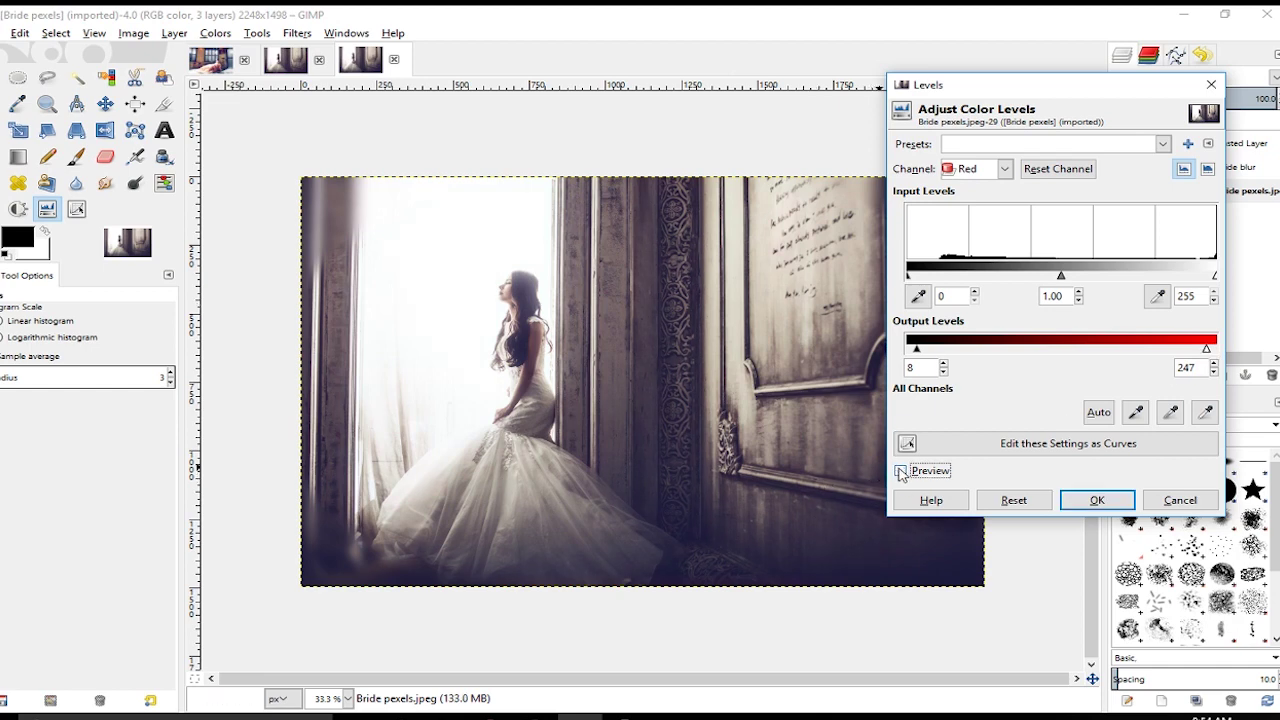
left_click(901, 470)
left_click_drag(1205, 349, 1211, 352)
left_click(901, 470)
left_click(901, 470)
left_click(901, 470)
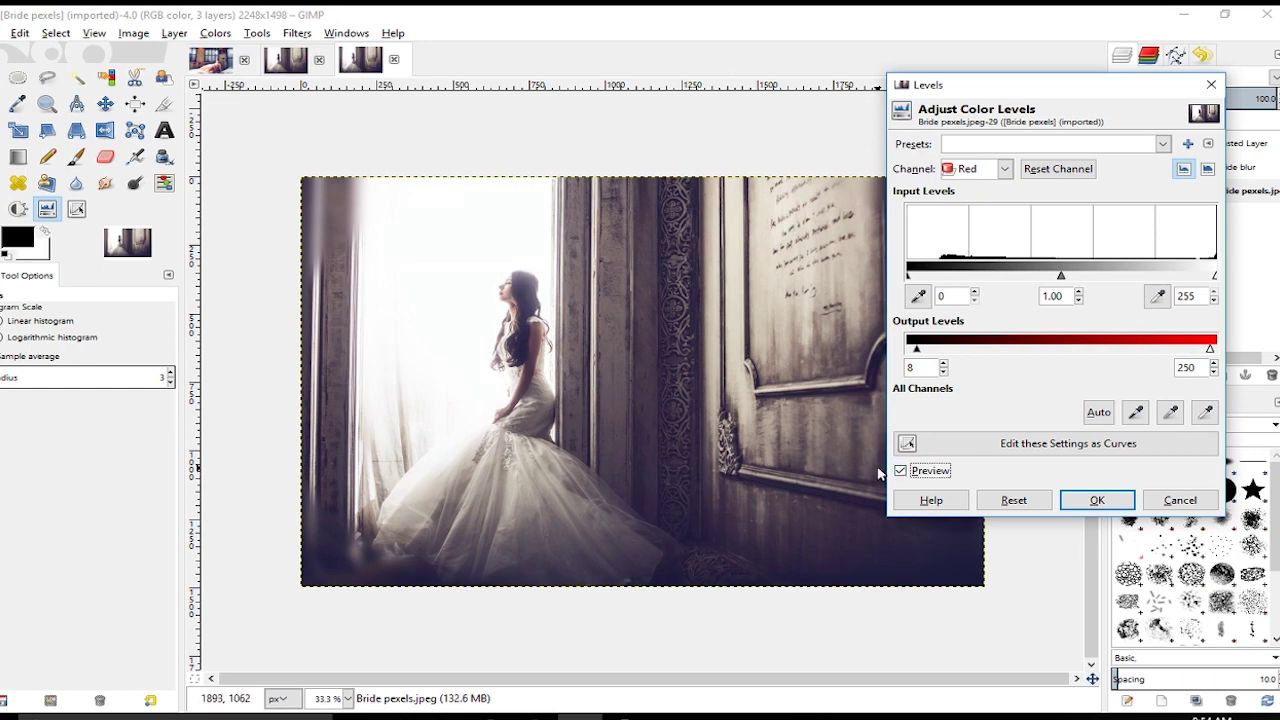
left_click(1003, 168)
left_click(975, 250)
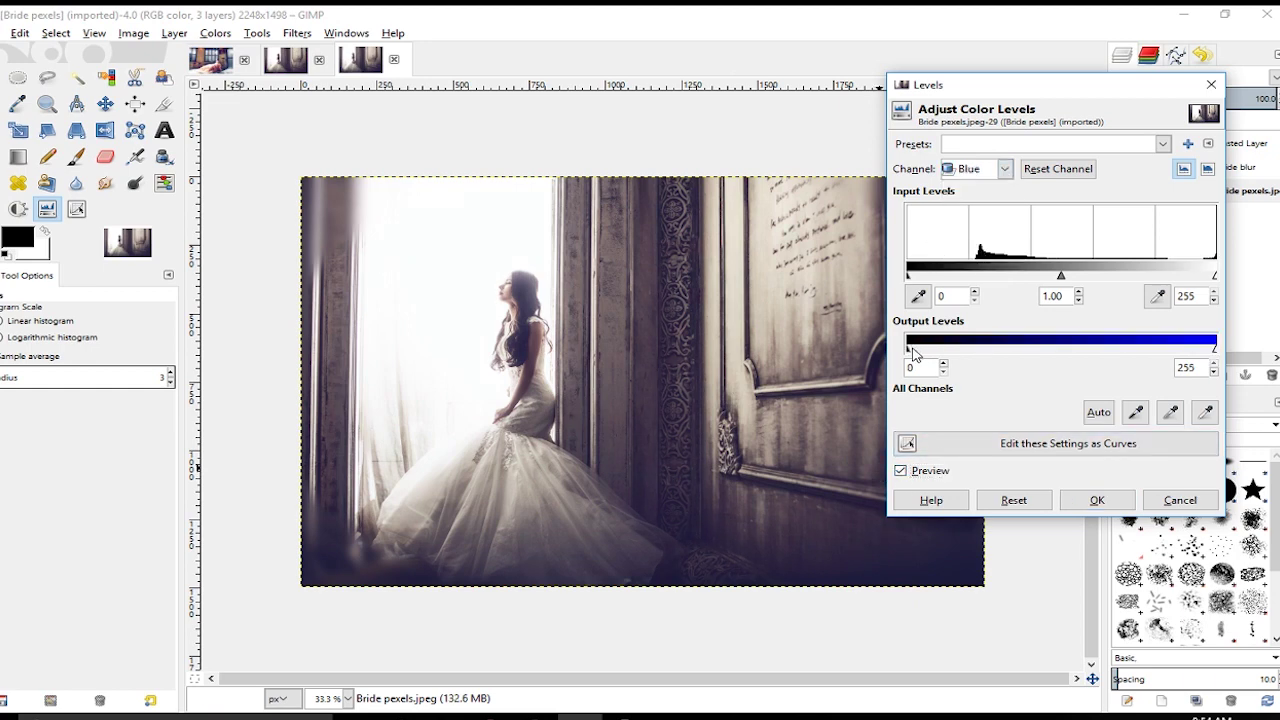
- Set the Blue channel output levels to 6 and 248
left_click_drag(910, 357, 914, 355)
left_click_drag(1212, 350, 1208, 349)
key("Tab")
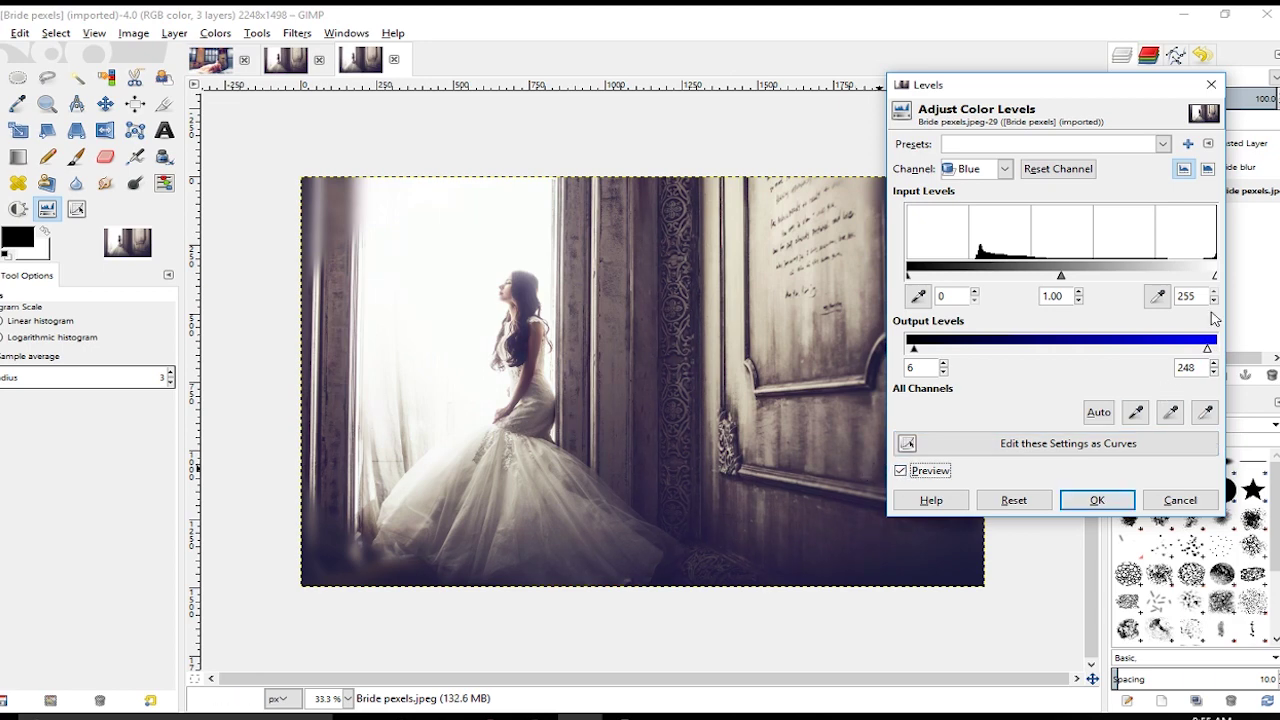
- Set Value input levels to 5, 0.90 and 249, then apply Levels
left_click(1000, 168)
left_click(972, 192)
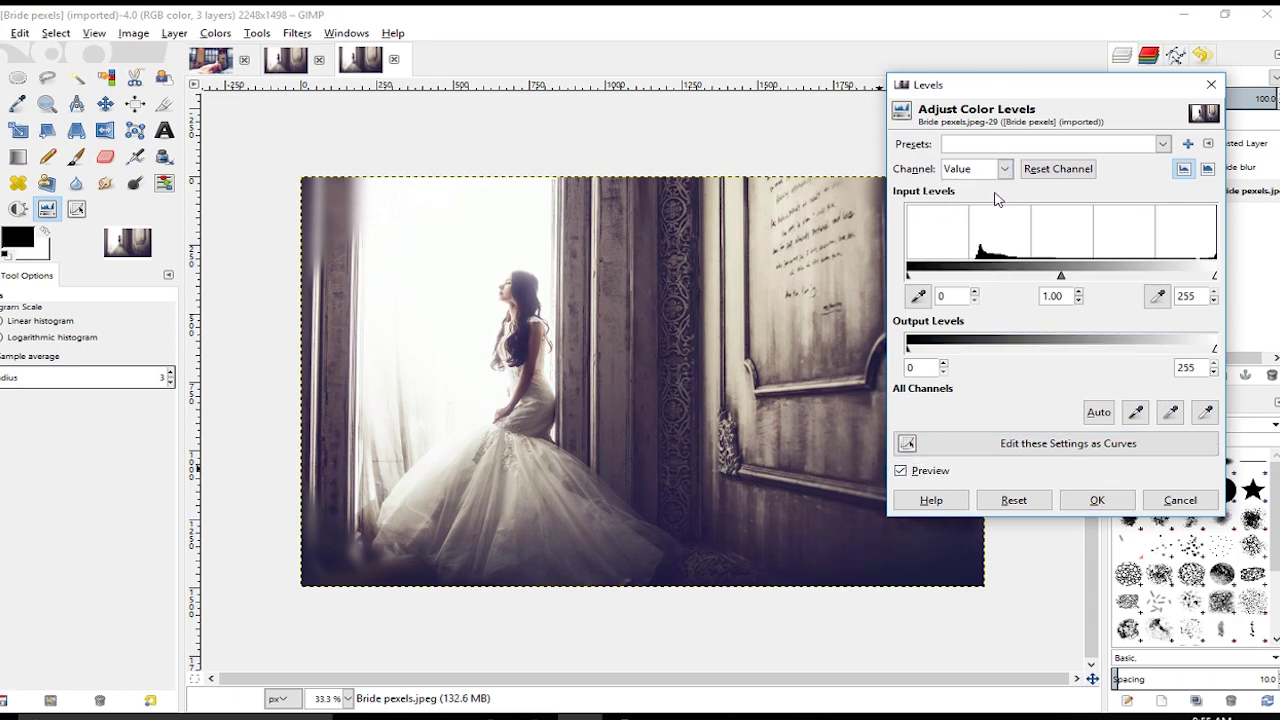
left_click_drag(910, 280, 913, 279)
left_click_drag(1205, 279, 1209, 279)
left_click_drag(1060, 275, 1066, 281)
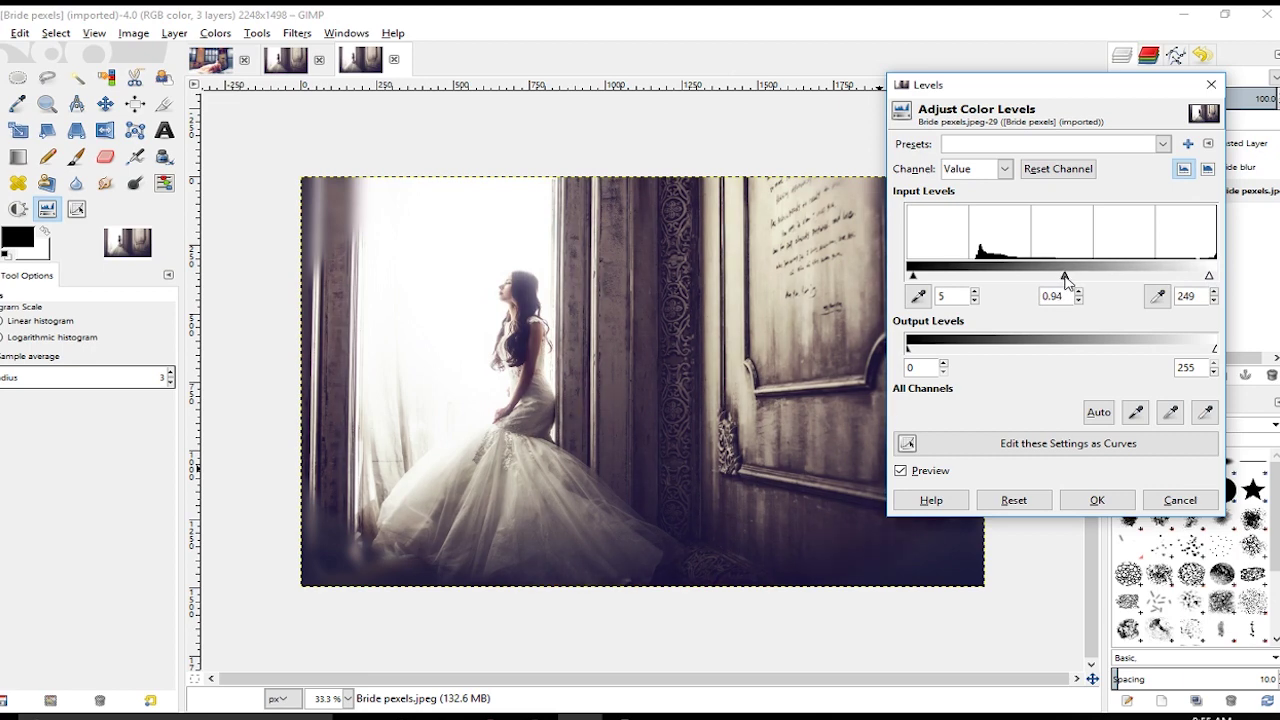
left_click(901, 471)
left_click(901, 471)
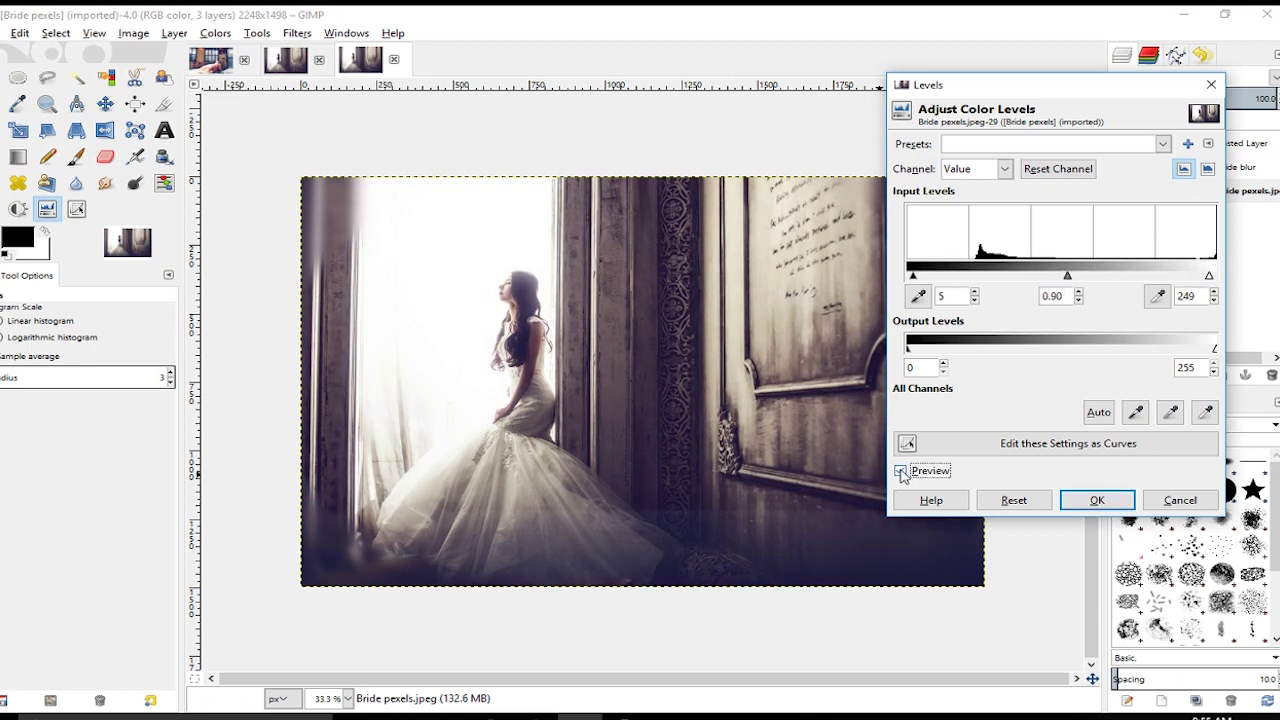
left_click(1096, 500)
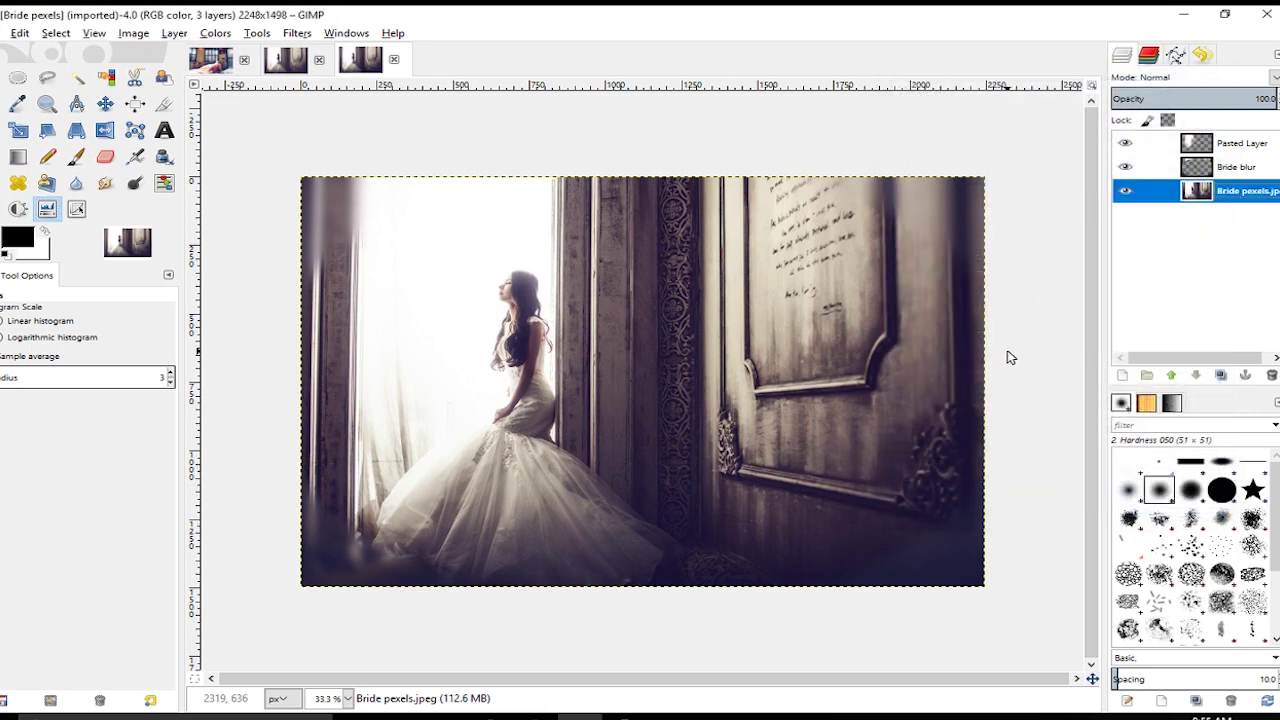
- Apply Unsharp Mask (radius 5.0, amount 0.40, threshold 0), then hide the glow layers
left_click(296, 33)
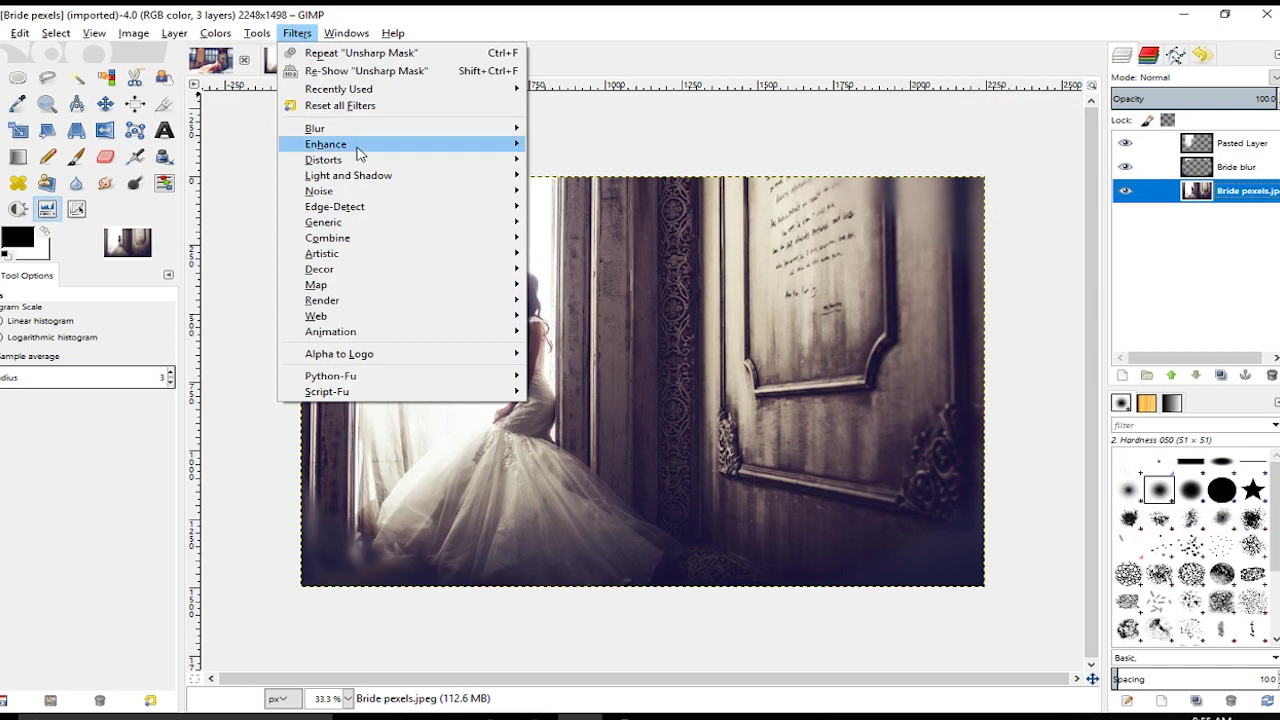
mouse_move(360, 144)
left_click(585, 251)
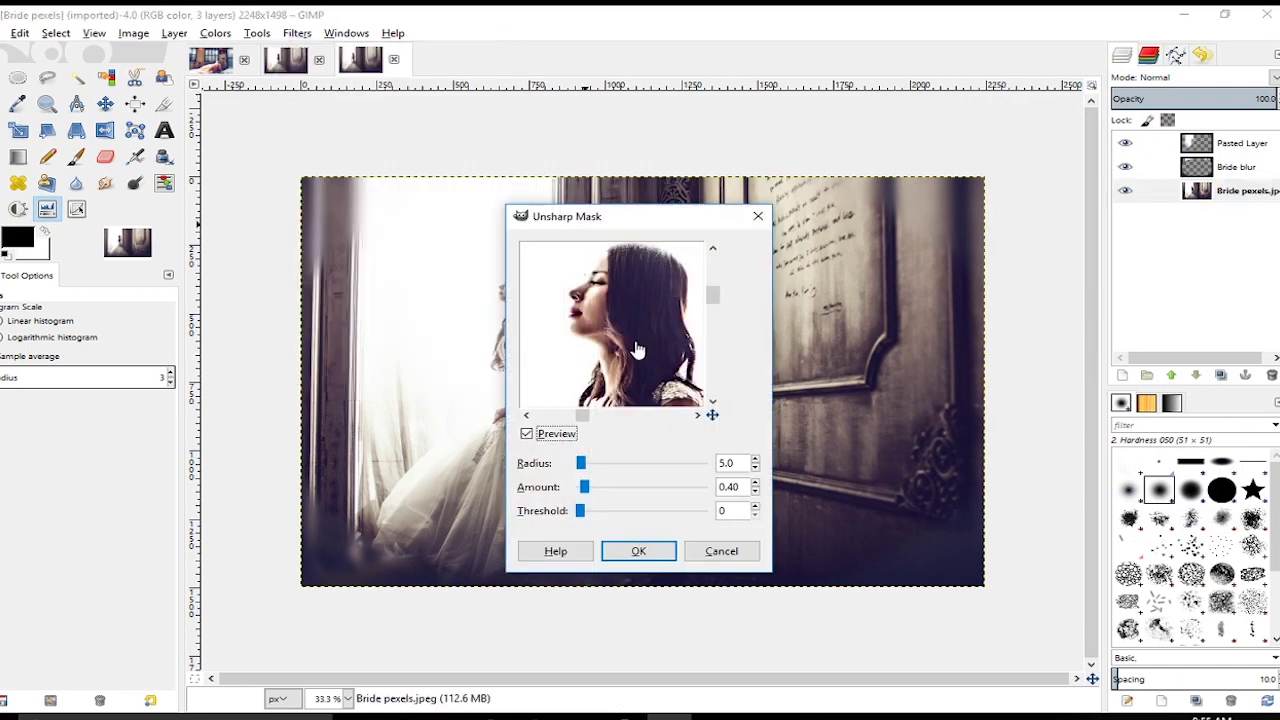
left_click_drag(649, 343, 615, 320)
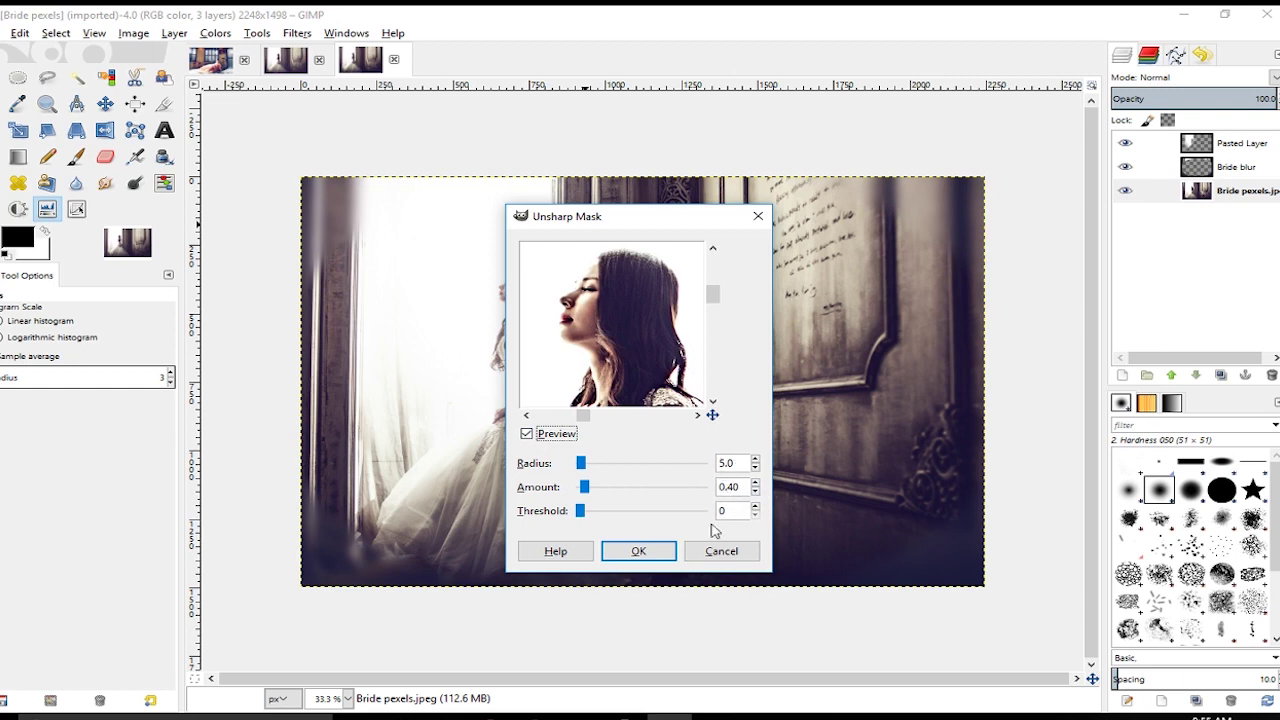
left_click(648, 551)
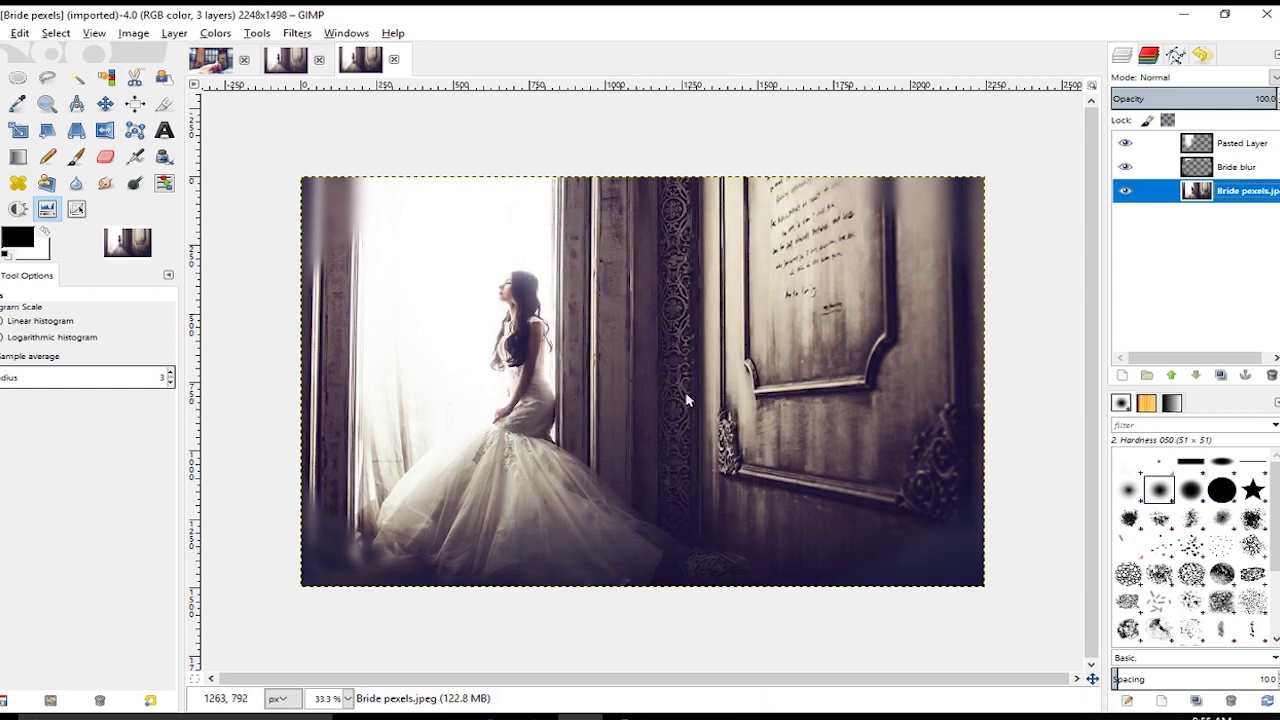
left_click(1125, 189, "shift")
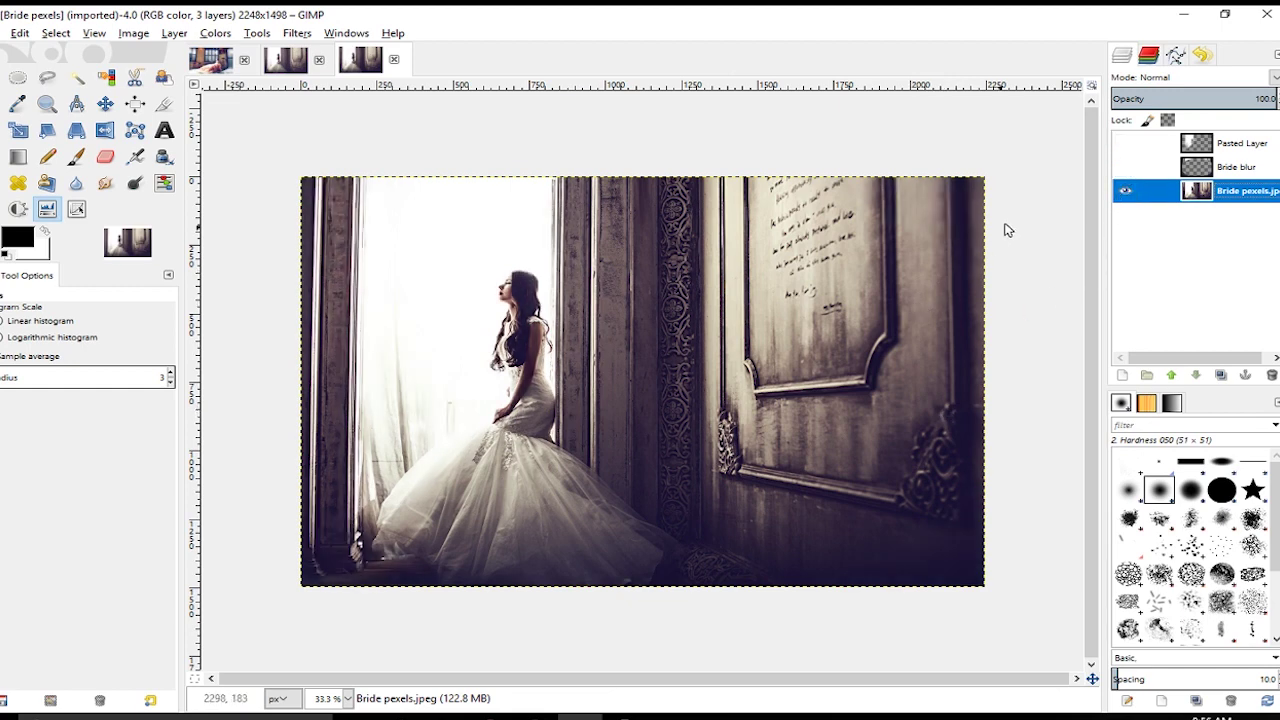
left_click(1125, 167)
left_click(1125, 143)
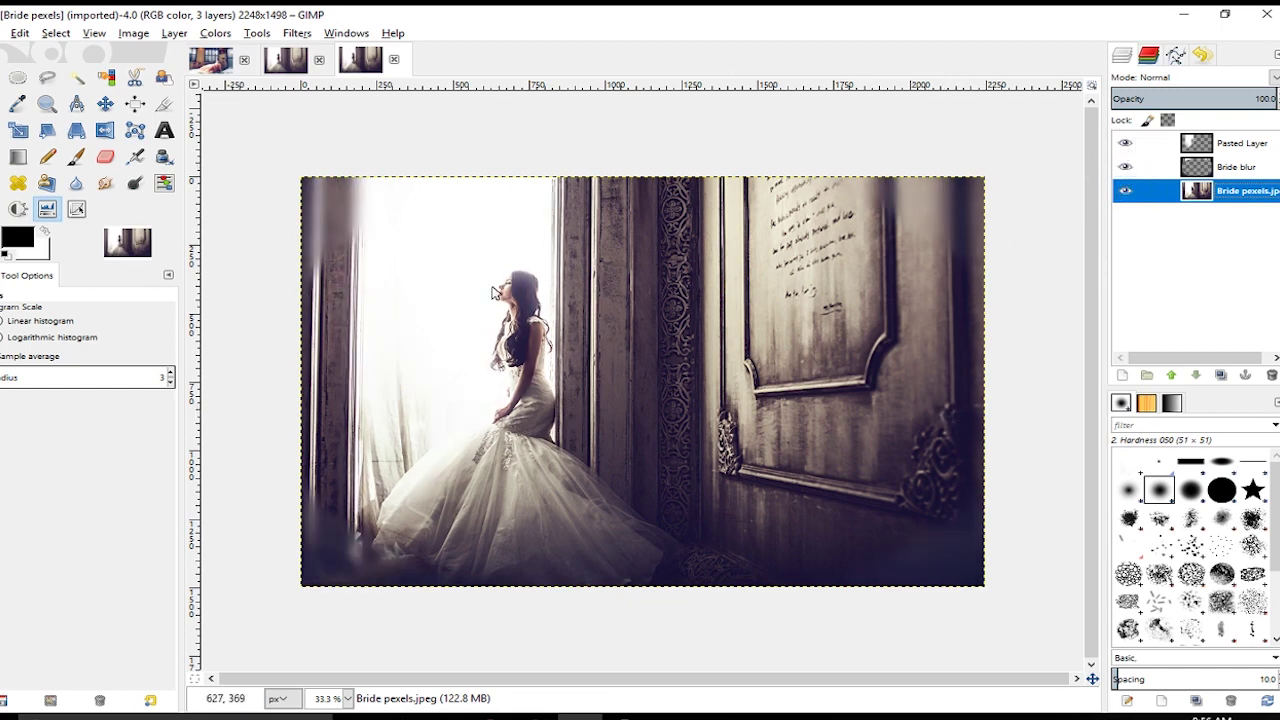